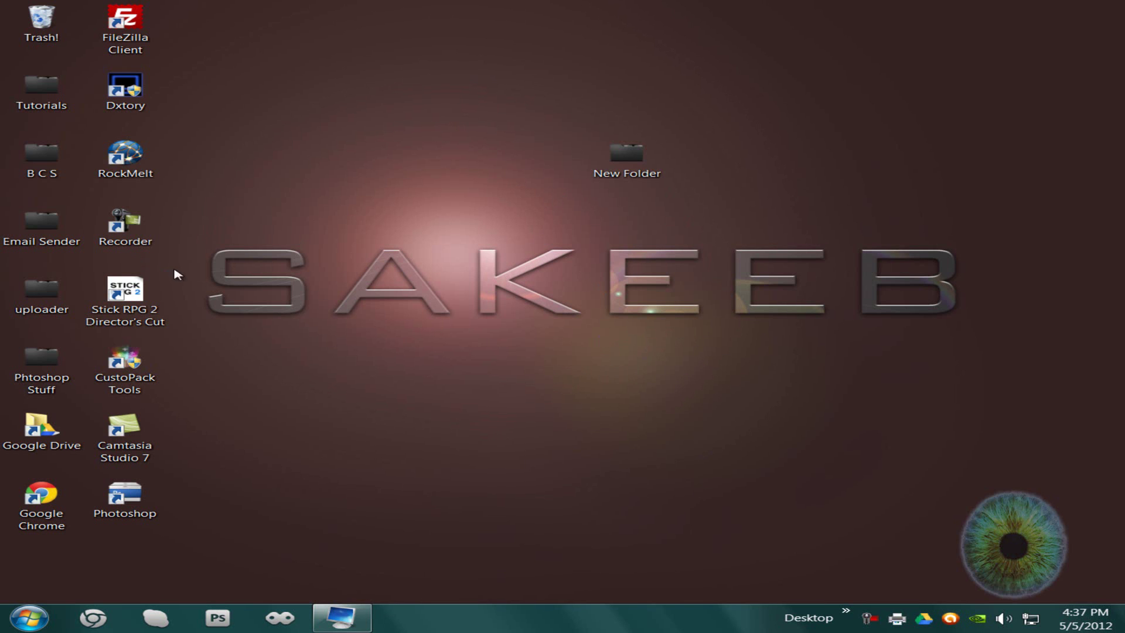
Drag a selection box across the desktop icons.
left_click_drag(191, 237, 970, 327)
Open New Folder on the desktop, then its Win7 Logon Screen BG Changer folder.
mouse_move(352, 630)
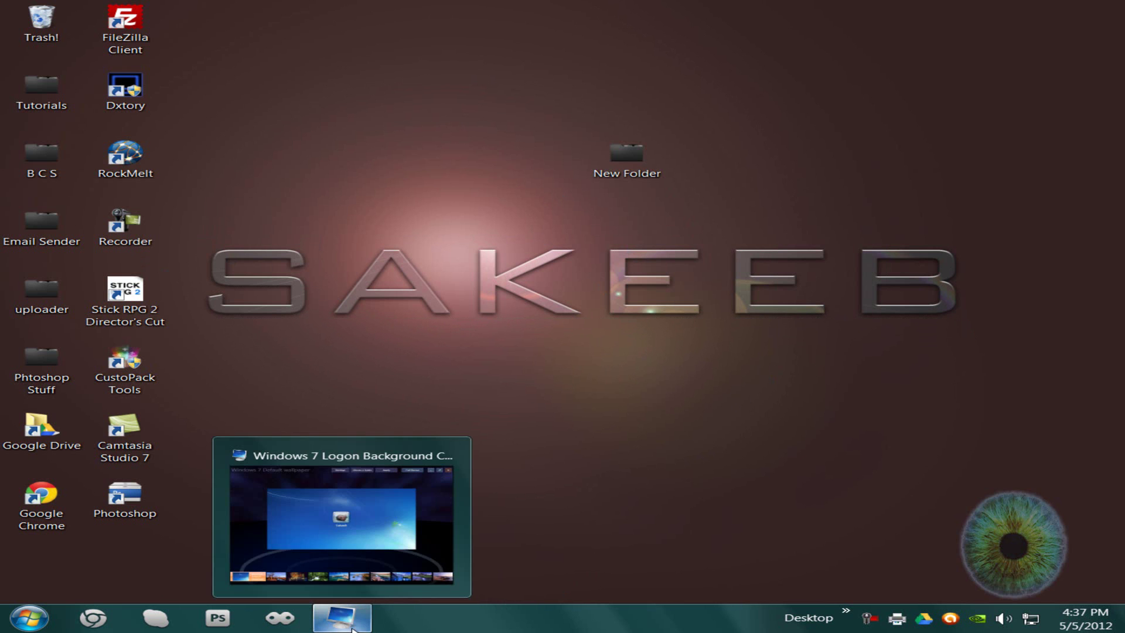
double_click(625, 154)
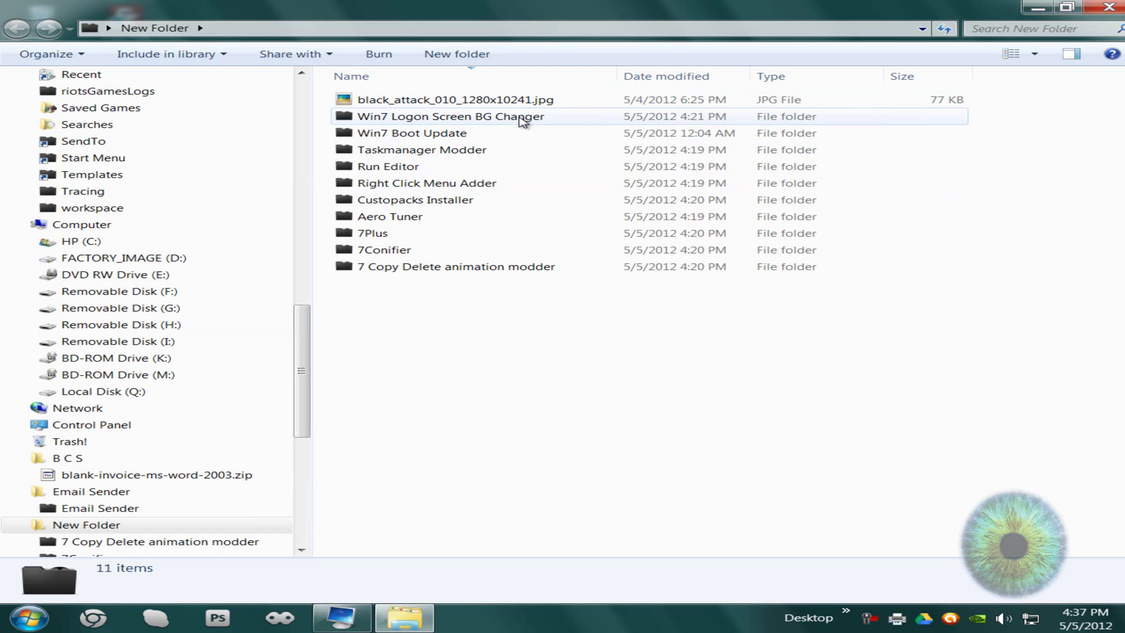
double_click(523, 117)
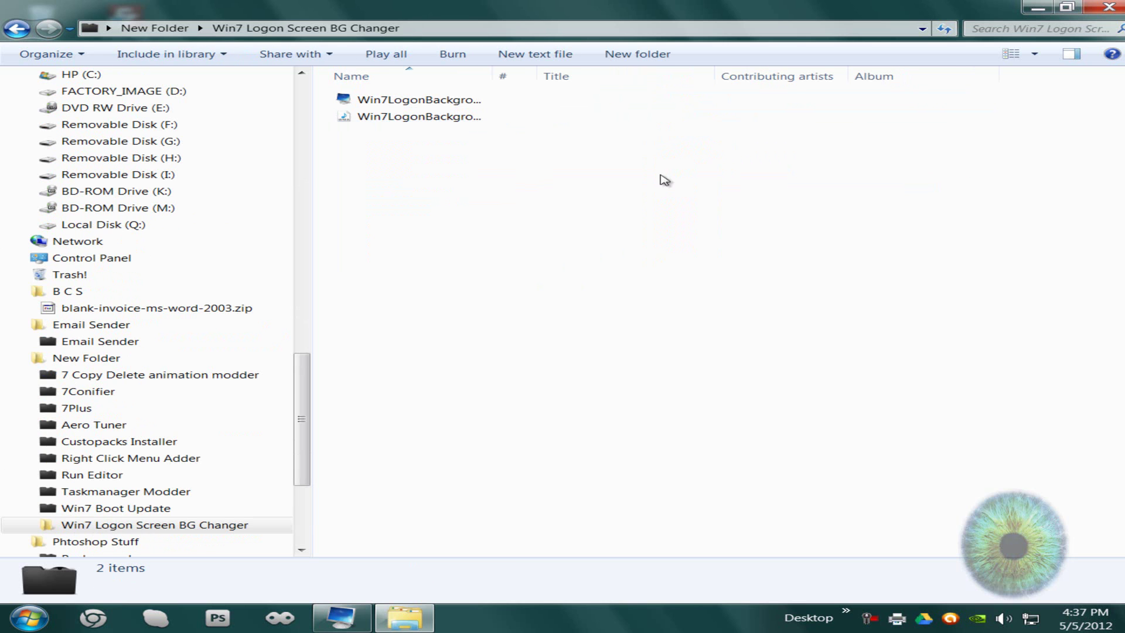
Widen the Name column, select the click .wma file, and bring the changer to front.
left_click_drag(495, 75, 634, 79)
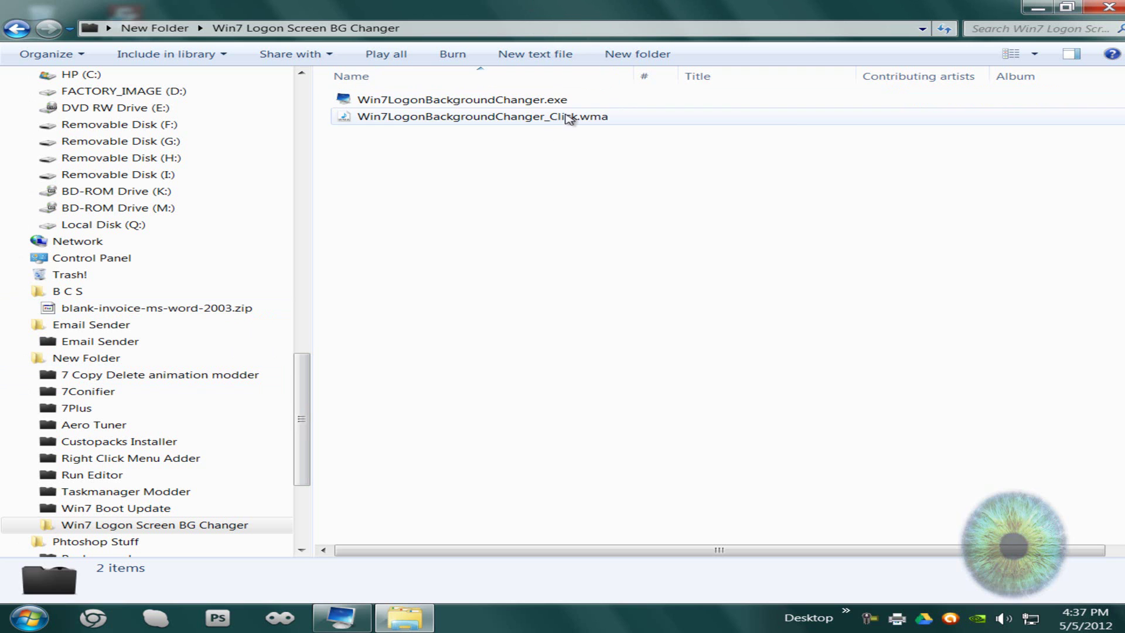
left_click(572, 116)
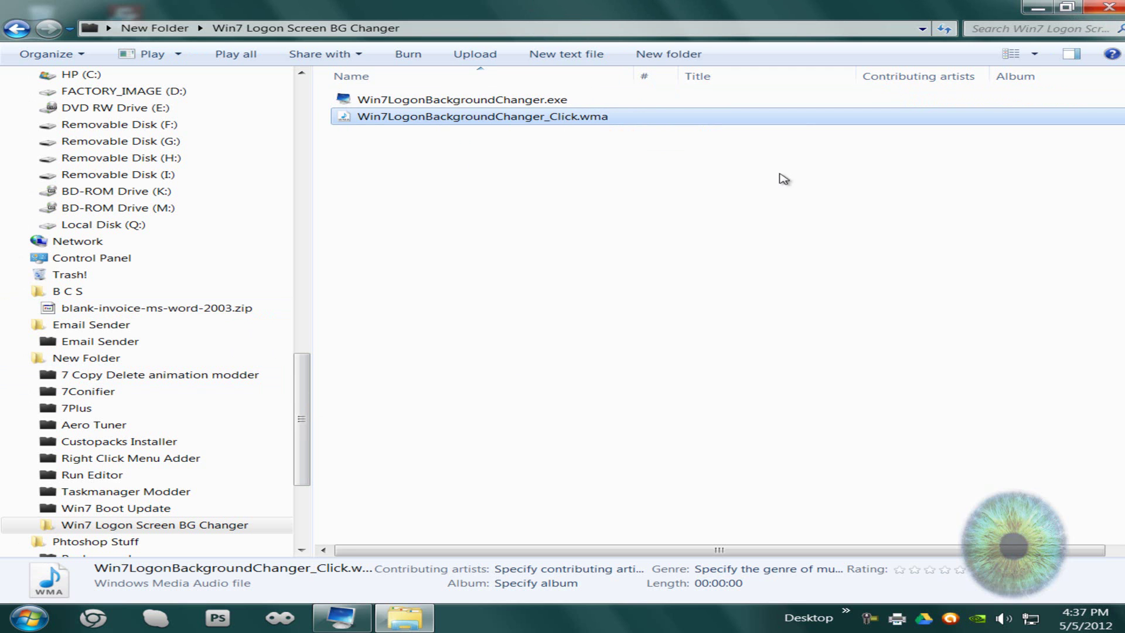
left_click(356, 625)
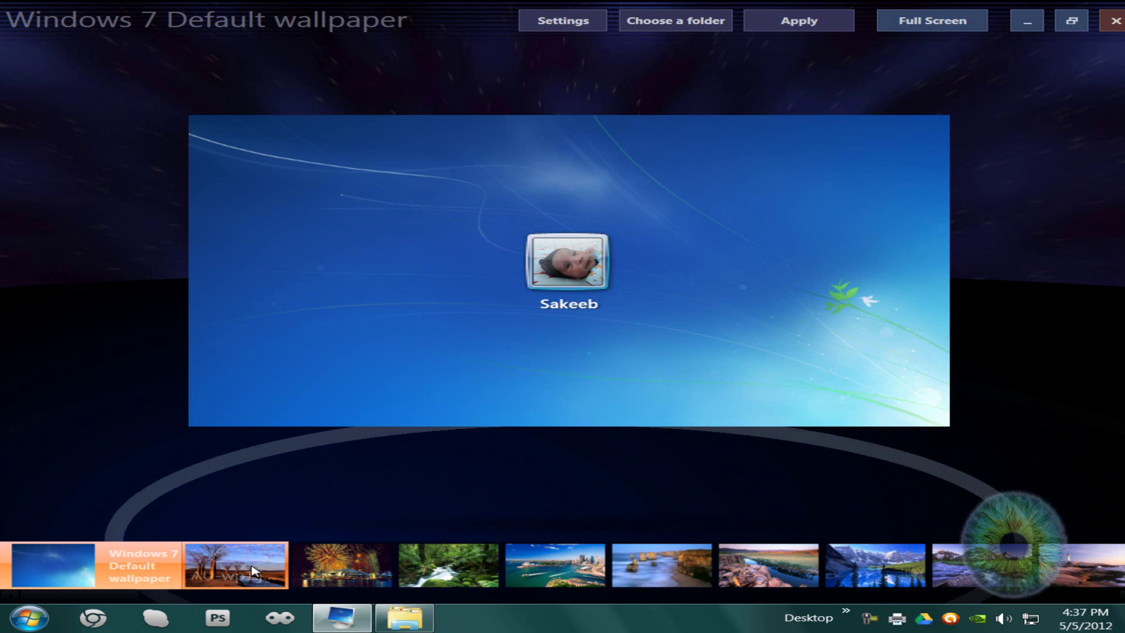
Scroll through the bundled wallpaper thumbnails until CA-wp2.jpg is previewed.
scroll(457, 322, "down", 1)
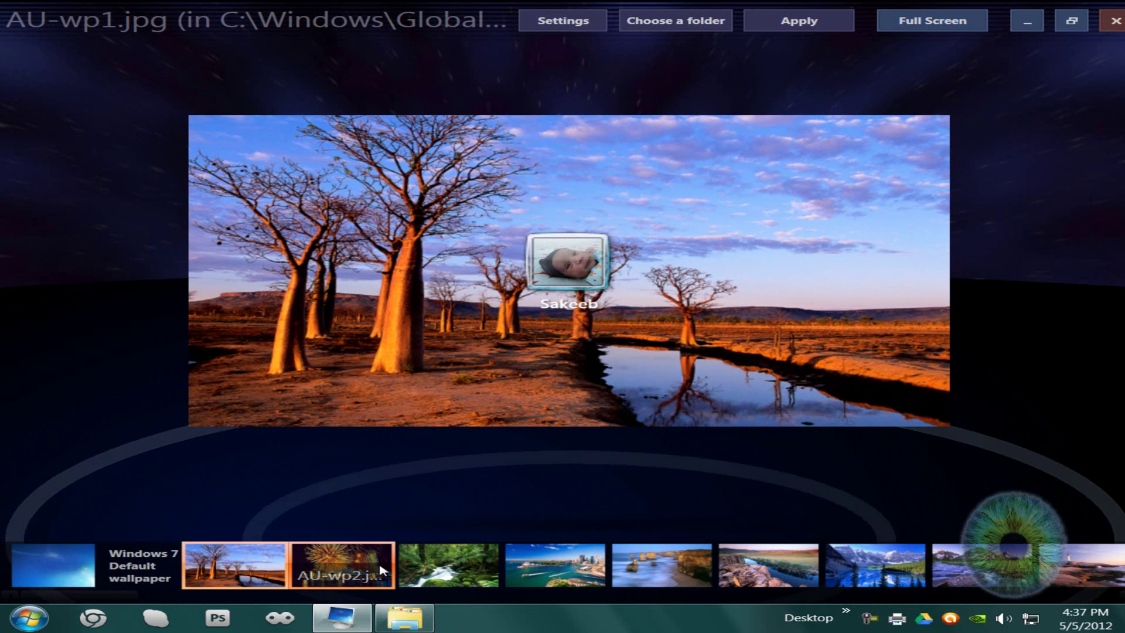
scroll(454, 439, "down", 1)
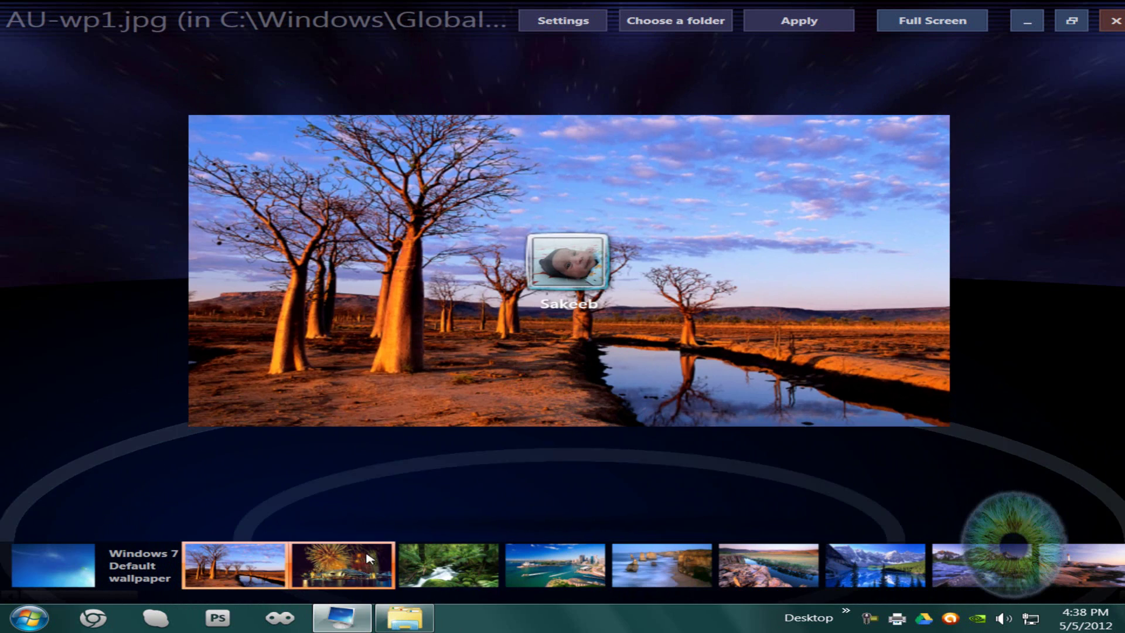
scroll(571, 583, "down", 1)
scroll(571, 583, "down", 3)
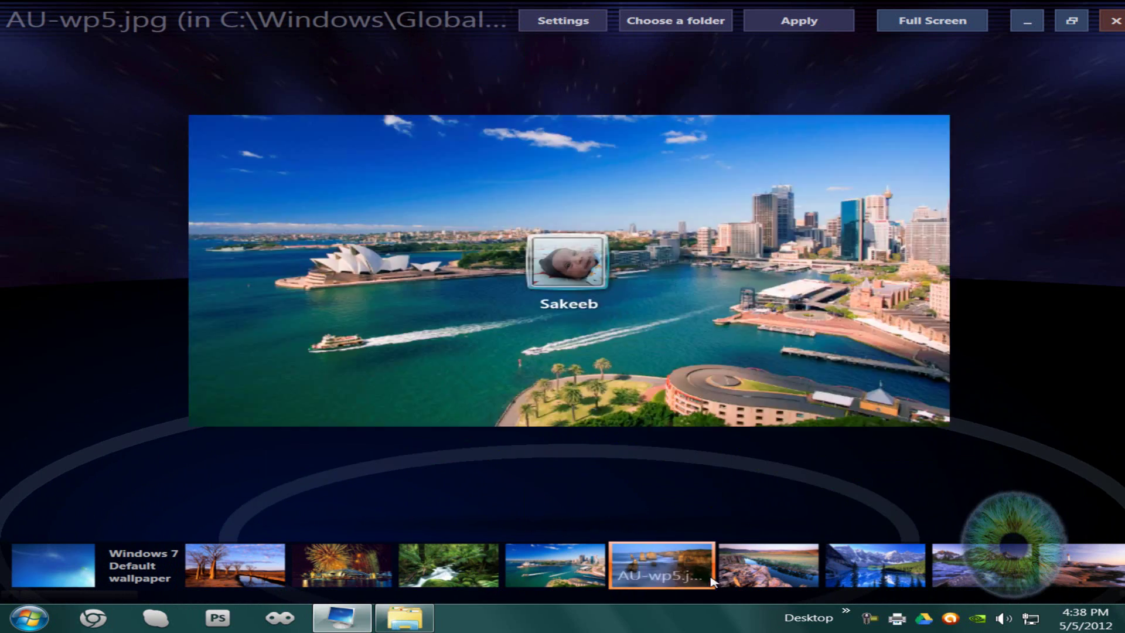
scroll(722, 586, "down", 2)
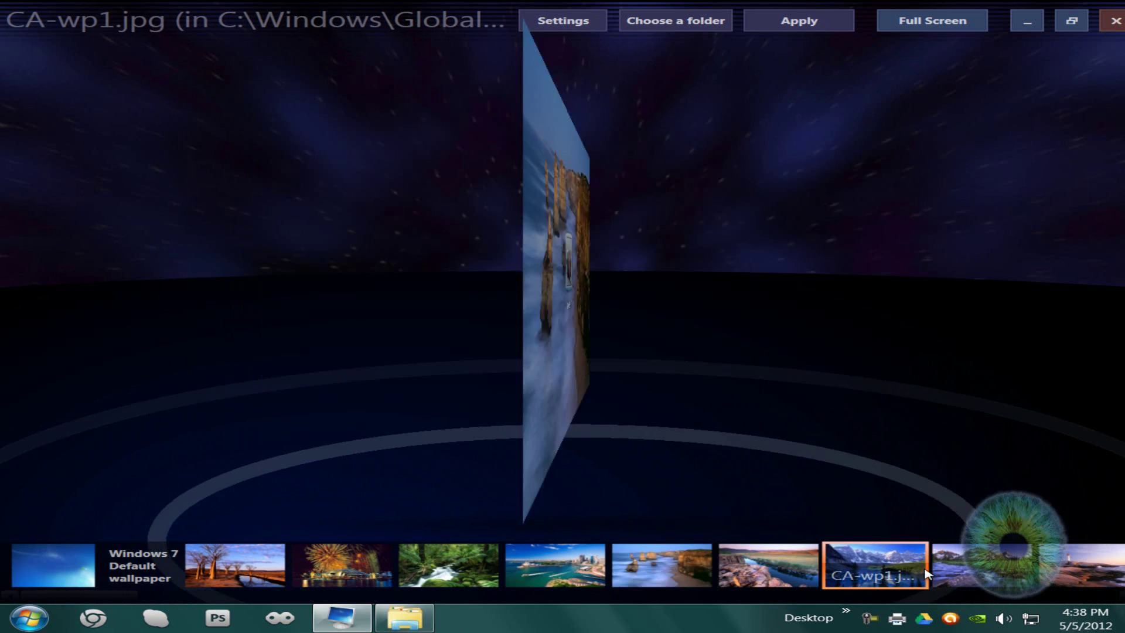
scroll(781, 155, "down", 1)
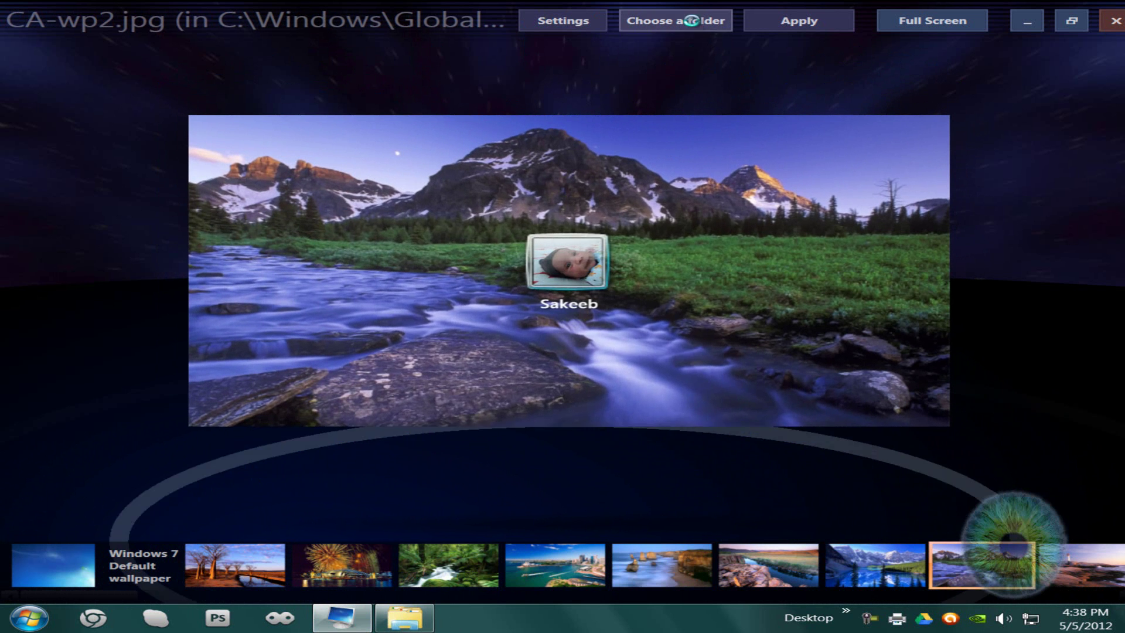
Choose the desktop's New Folder as the changer's image folder.
left_click(638, 21)
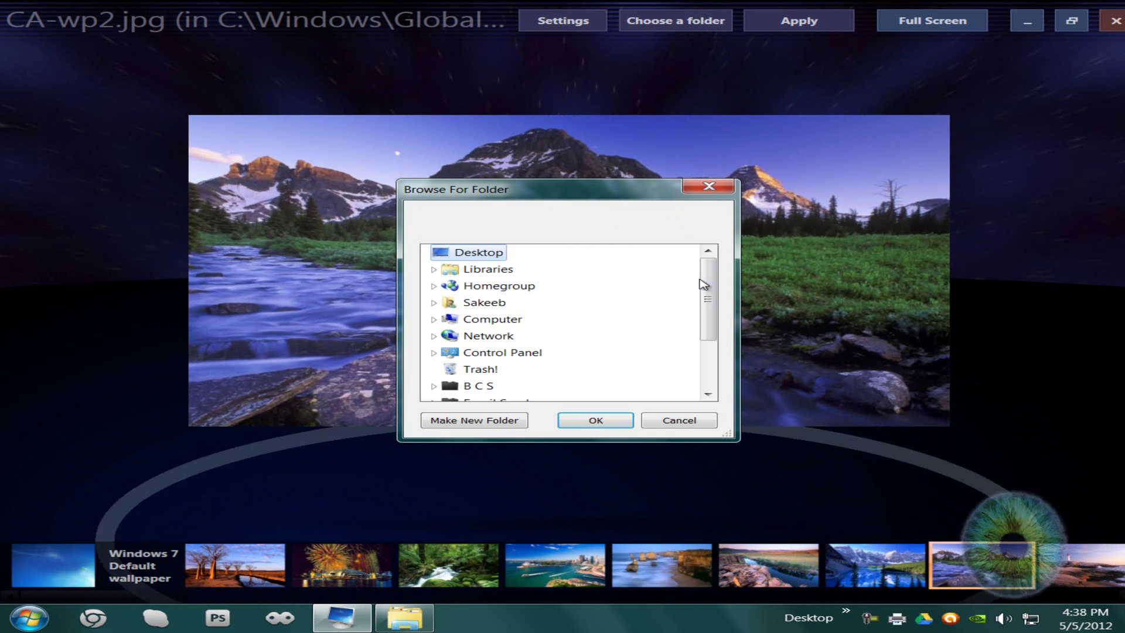
left_click_drag(704, 284, 694, 323)
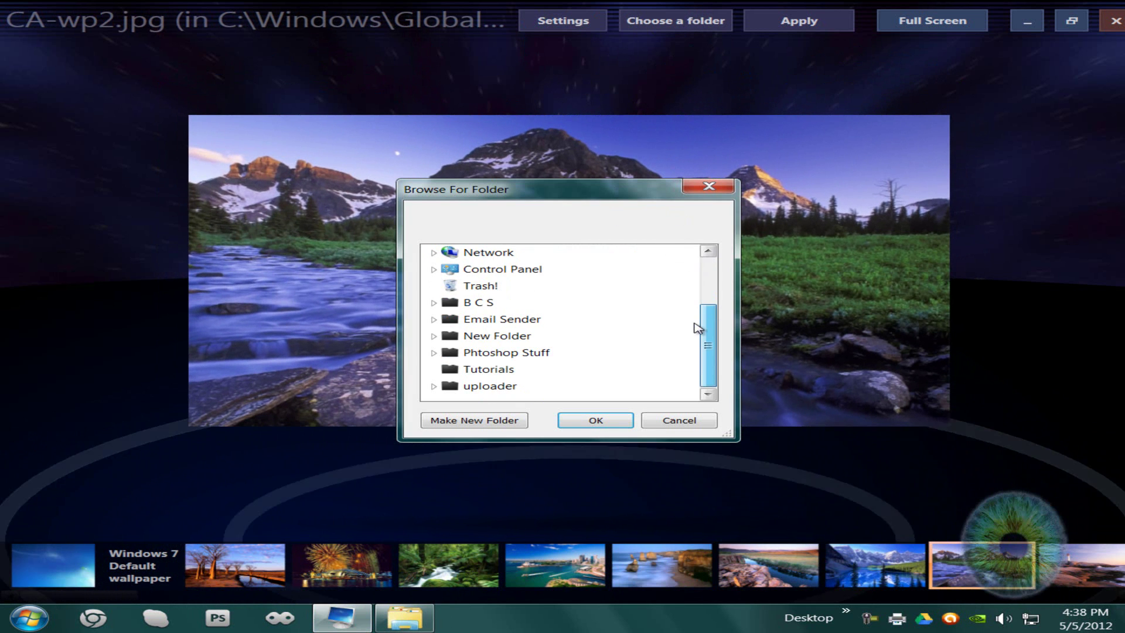
left_click(450, 340)
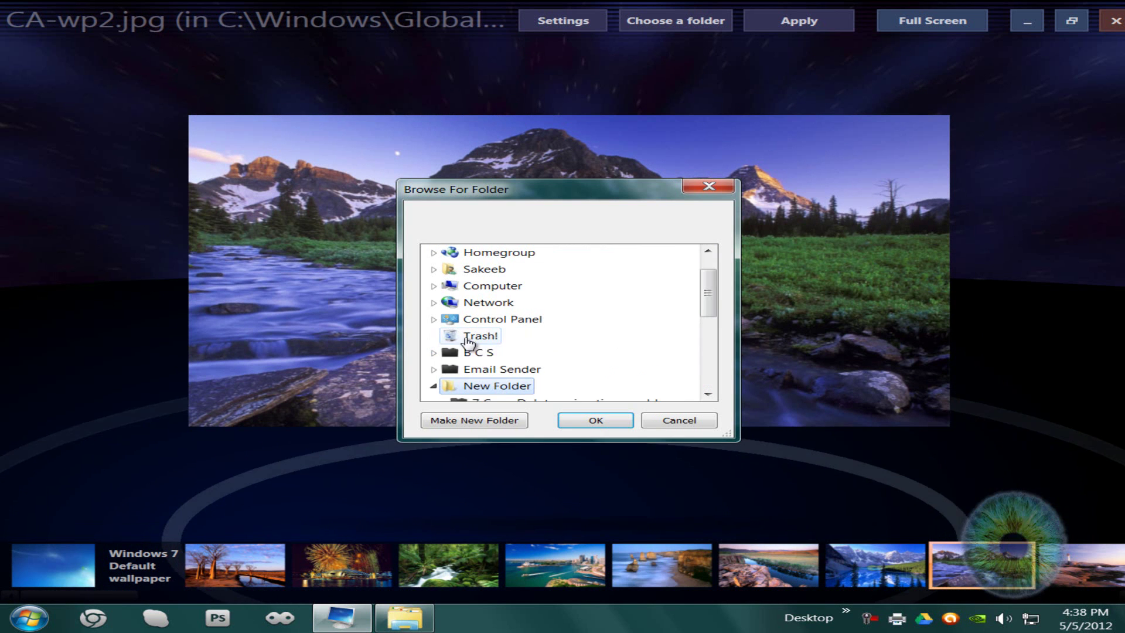
left_click(594, 420)
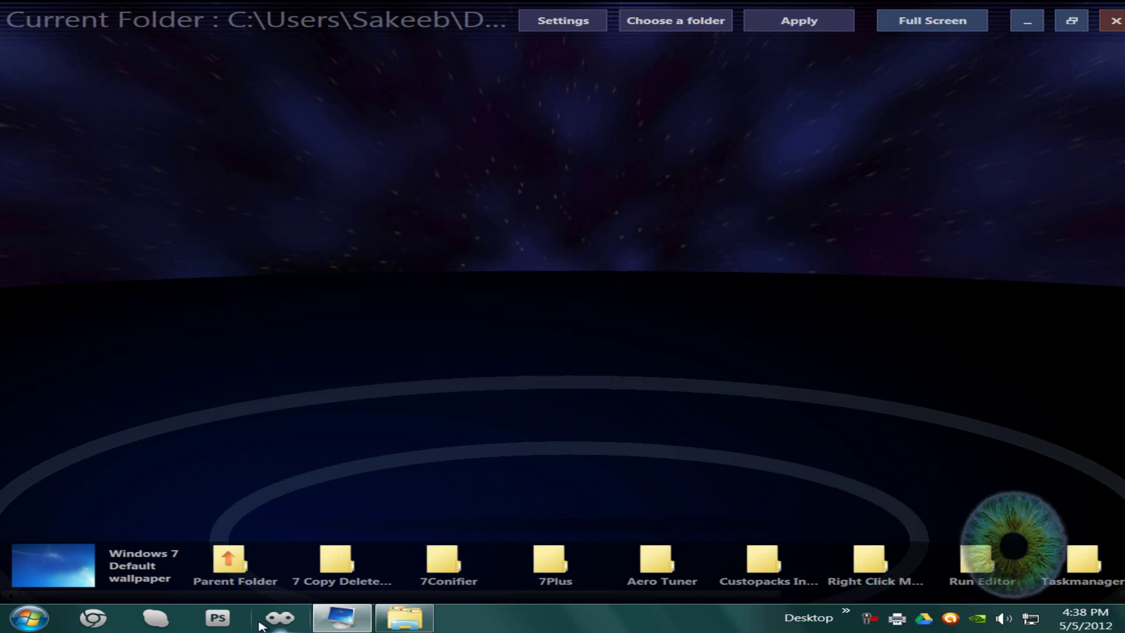
Preview black_attack_010_1280x10241.jpg as the logon background.
left_click(1003, 563)
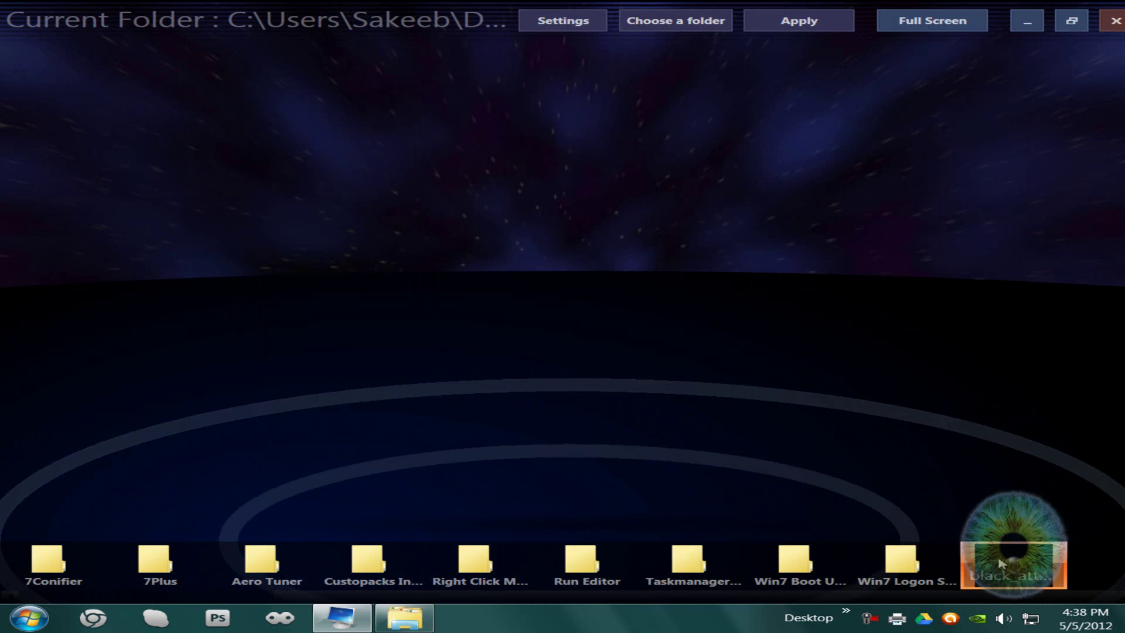
left_click(522, 577)
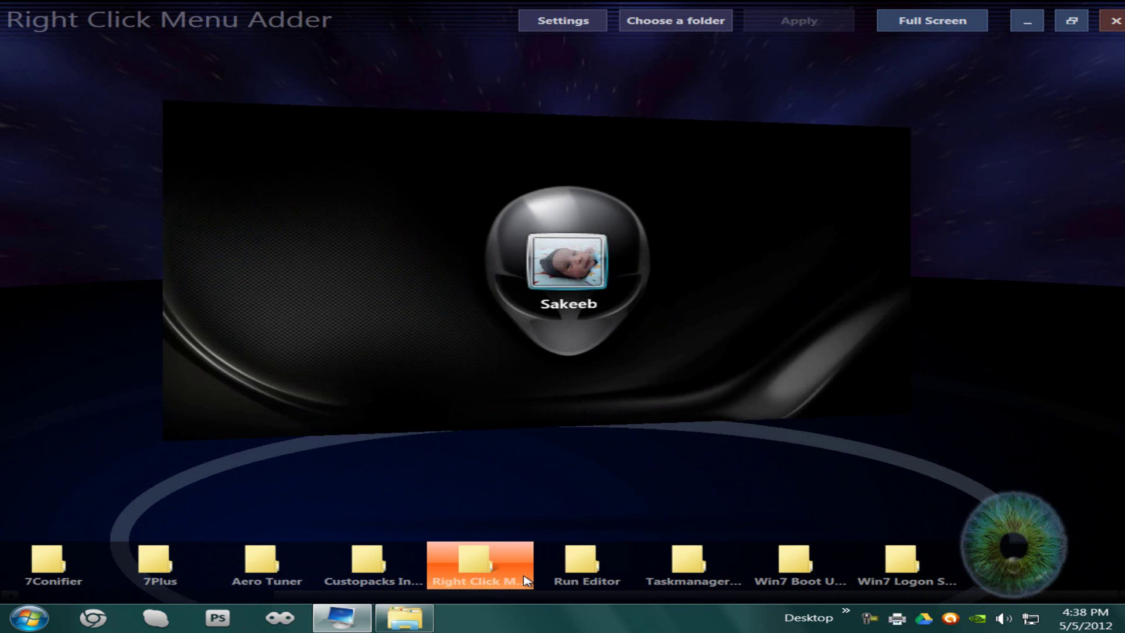
left_click(1013, 563)
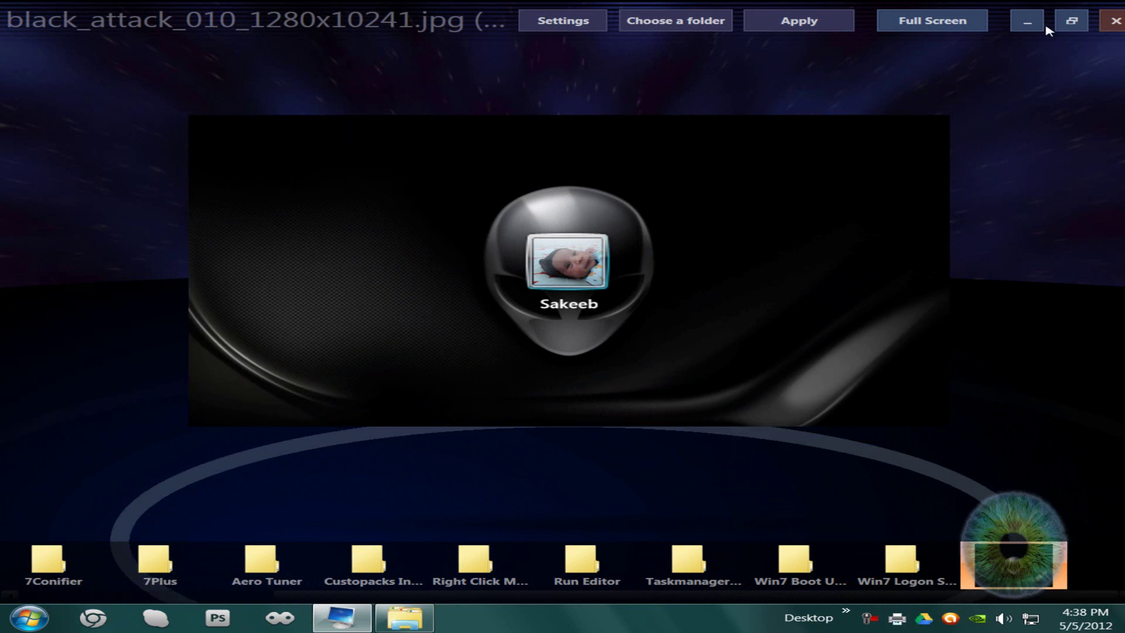
Minimize the changer, close Explorer, and check the 1280 × 1024 screen resolution before closing it.
left_click(1025, 22)
left_click(1110, 7)
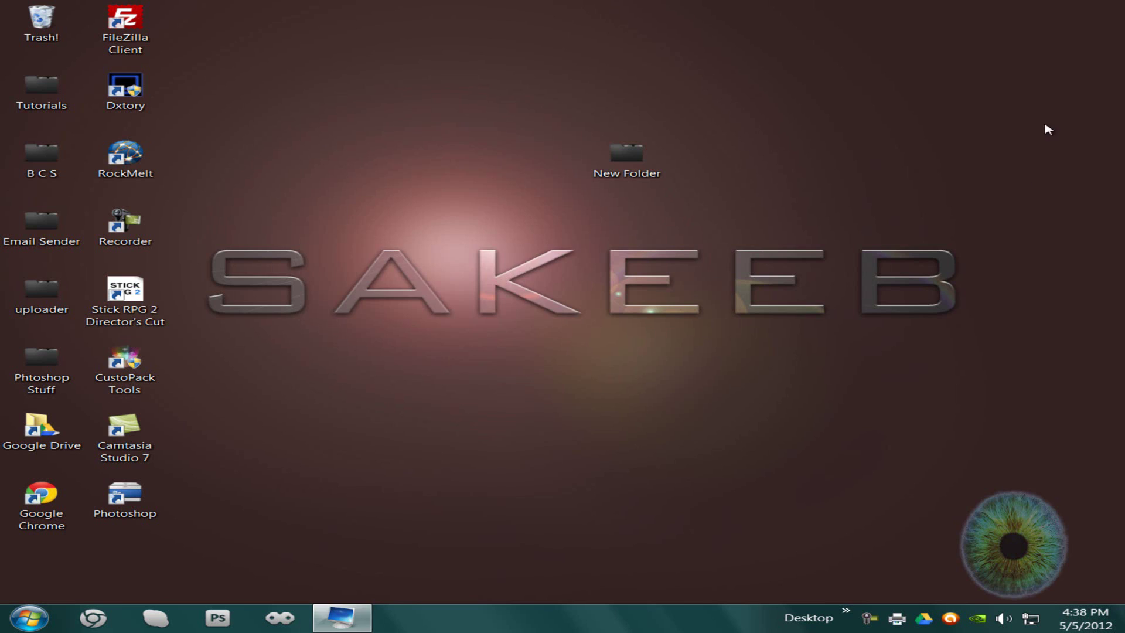
right_click(332, 116)
left_click(456, 294)
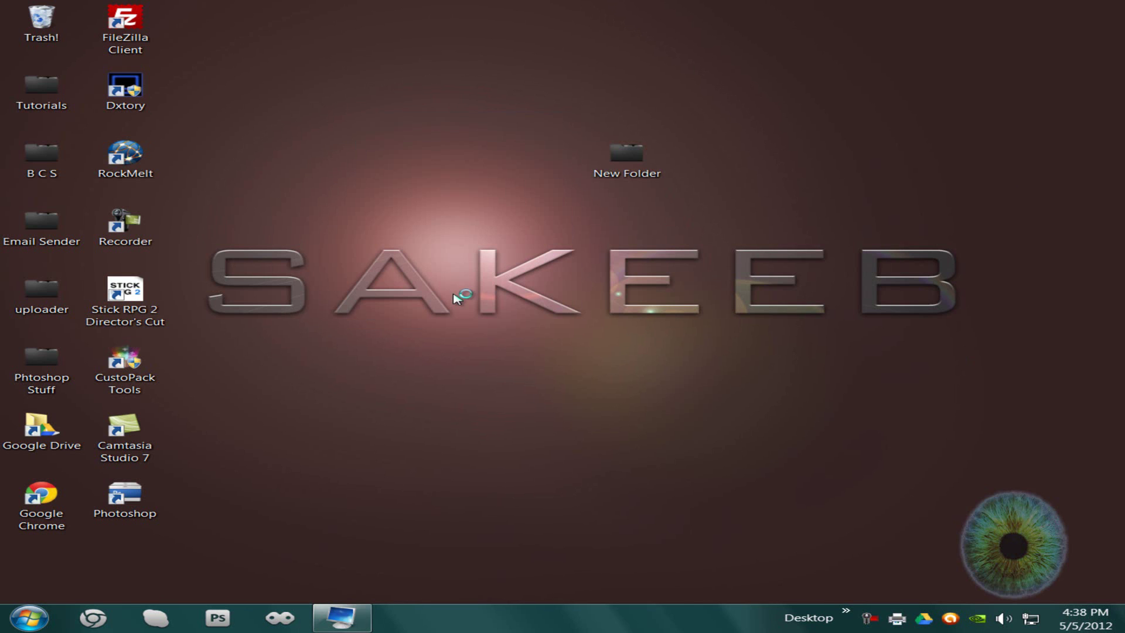
mouse_move(371, 631)
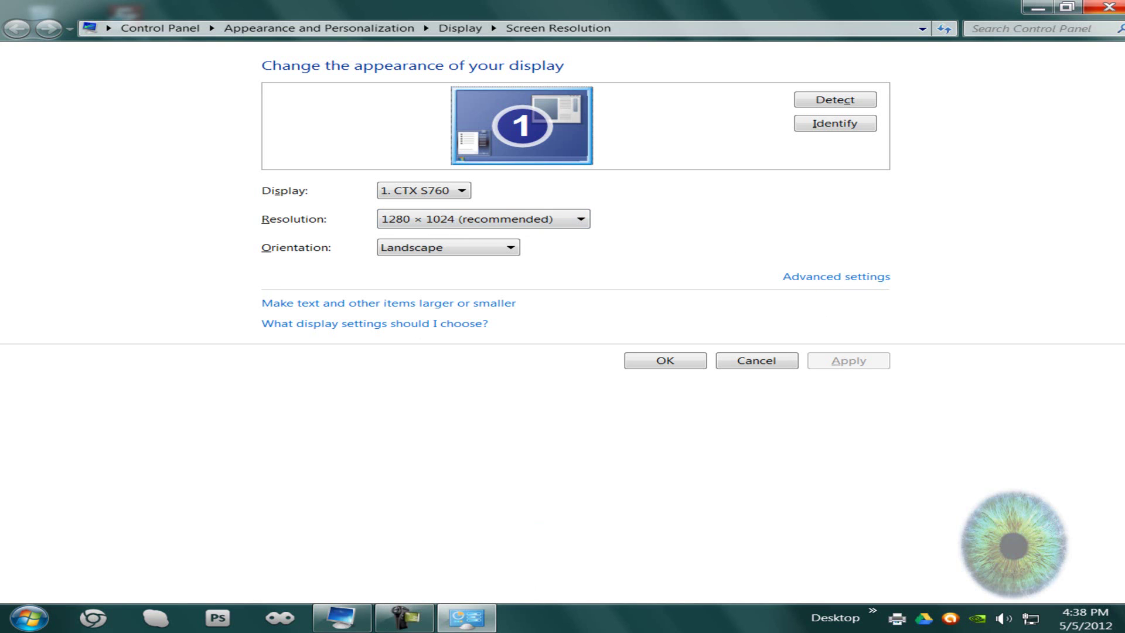
key("alt+F4")
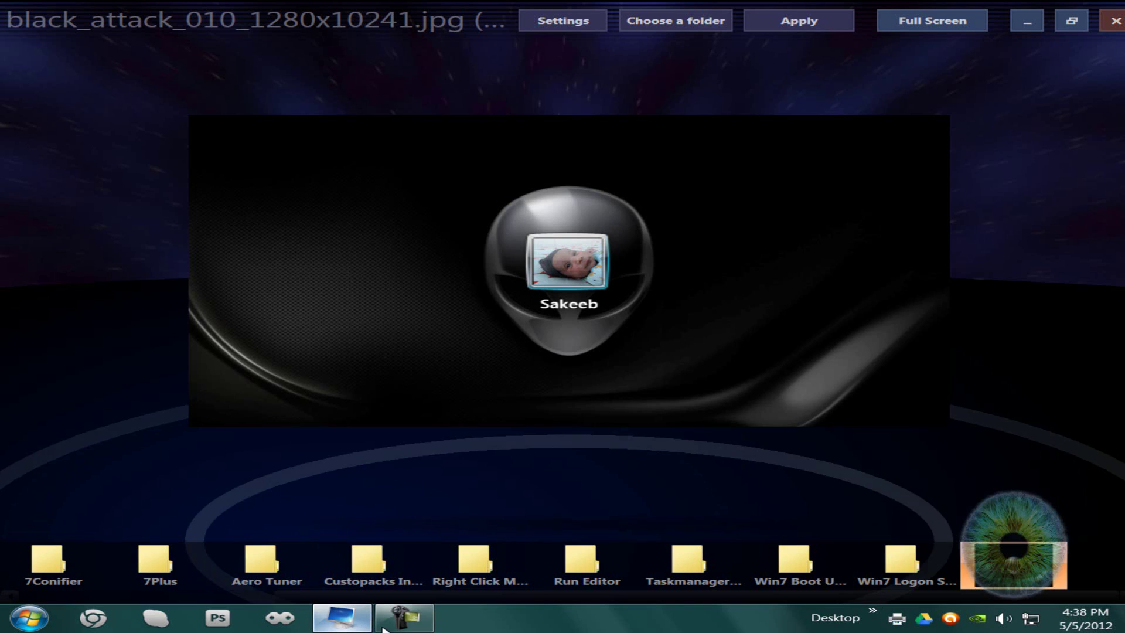
Restore the changer, view its version 1.5.2 Settings panel, and close it with OK.
left_click(342, 619)
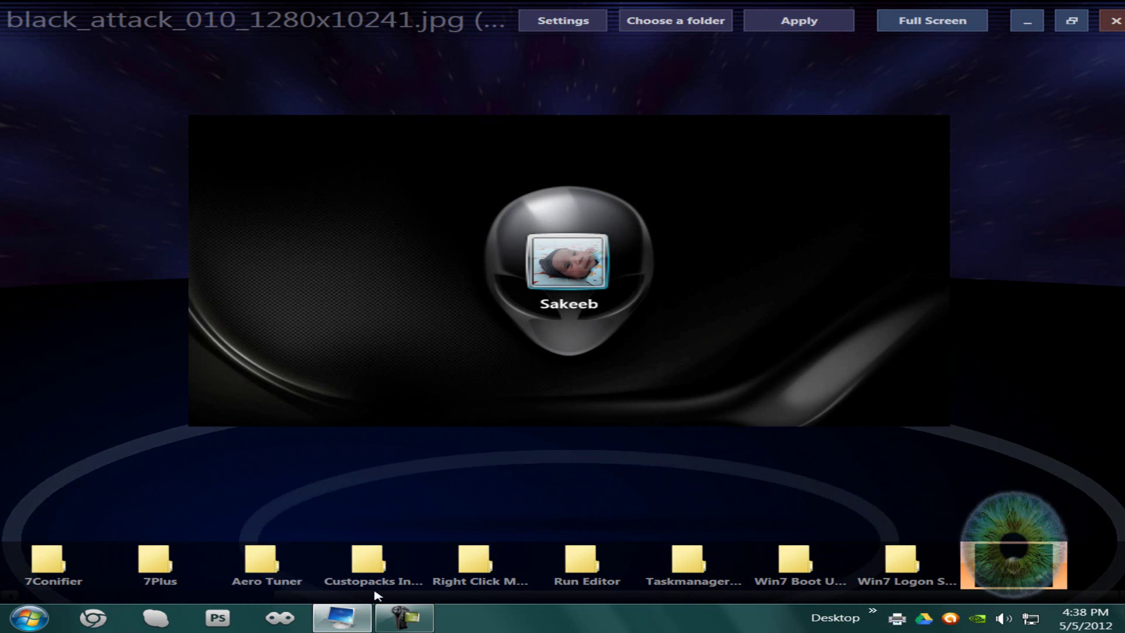
left_click(575, 22)
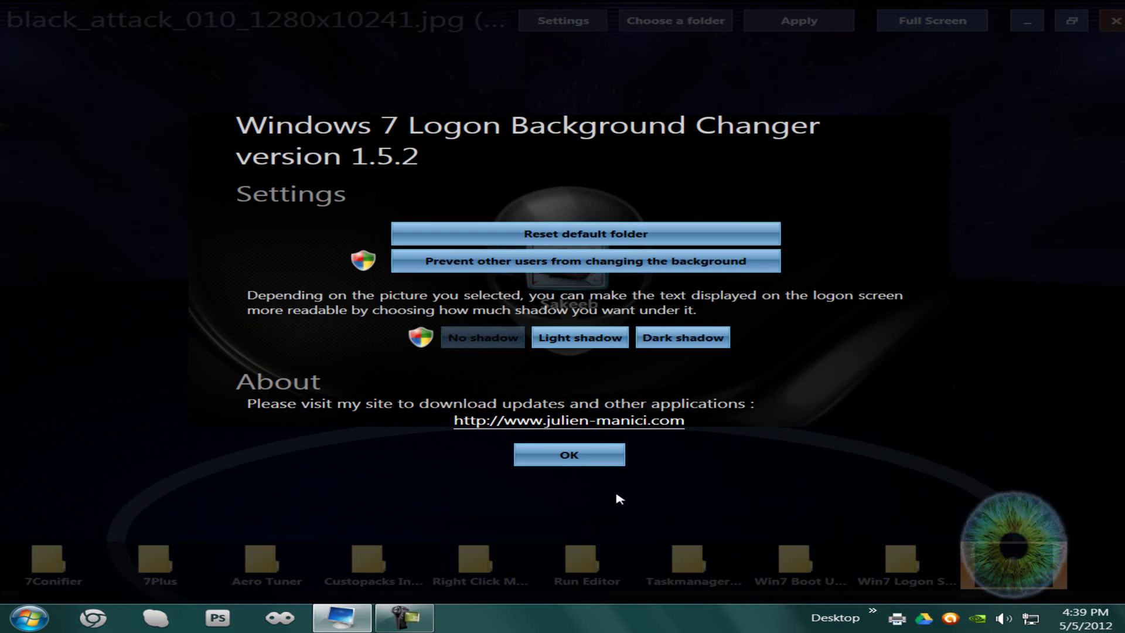
left_click(577, 454)
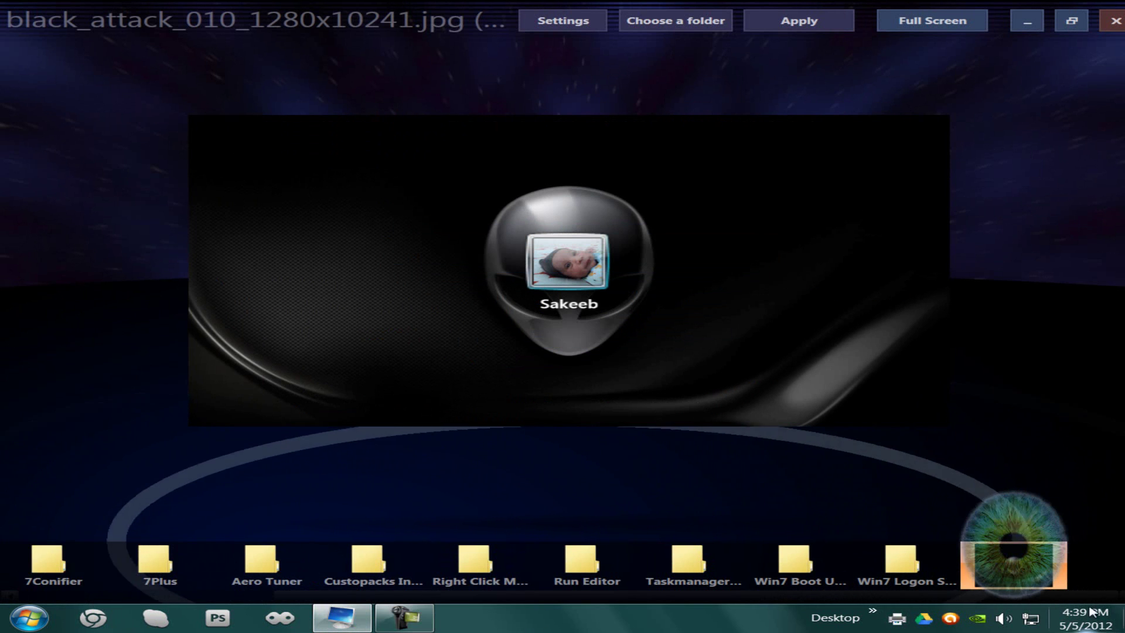
Preview the Windows 7 default wallpaper, reopen settings, then preview US-wp3.jpg sea-stack wallpaper.
left_click_drag(785, 596, 529, 592)
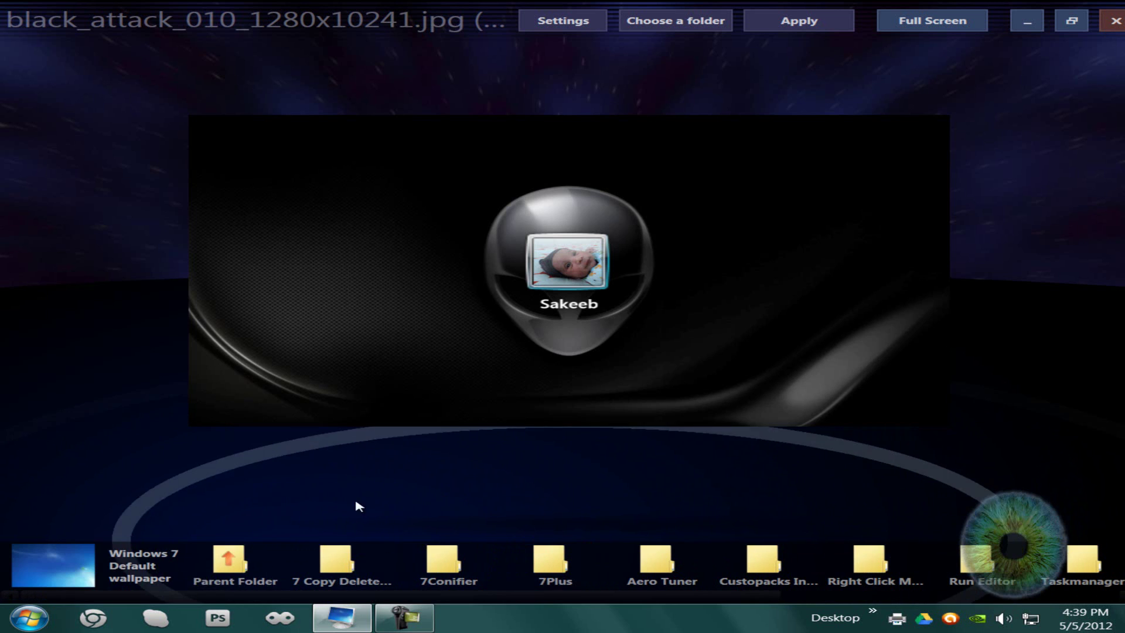
left_click(88, 565)
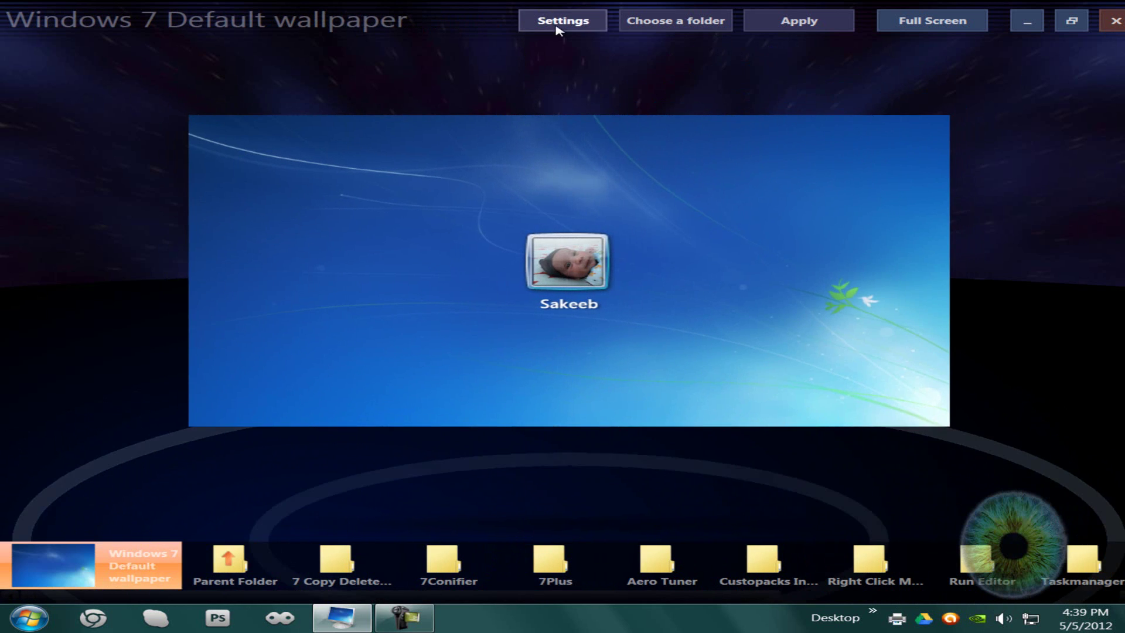
left_click(559, 22)
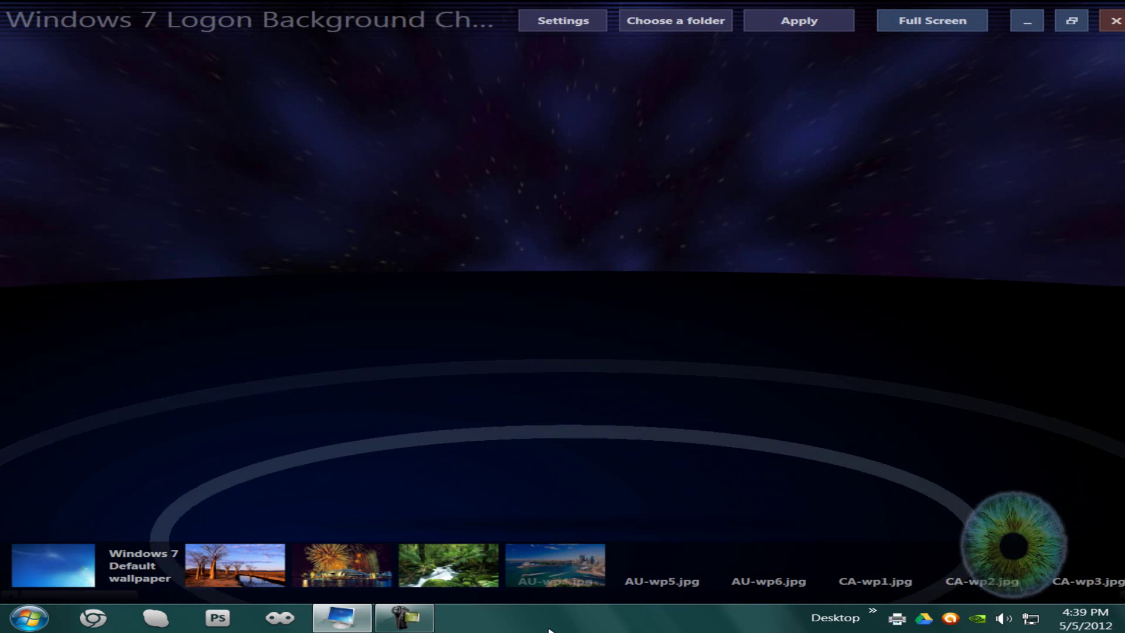
left_click_drag(115, 597, 338, 593)
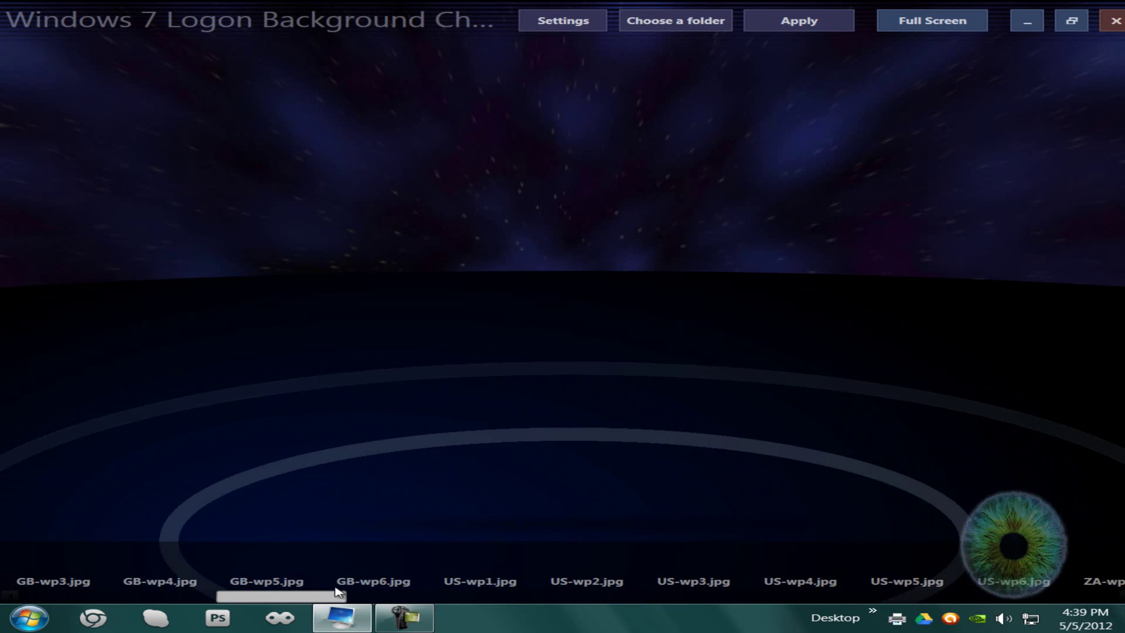
mouse_move(400, 615)
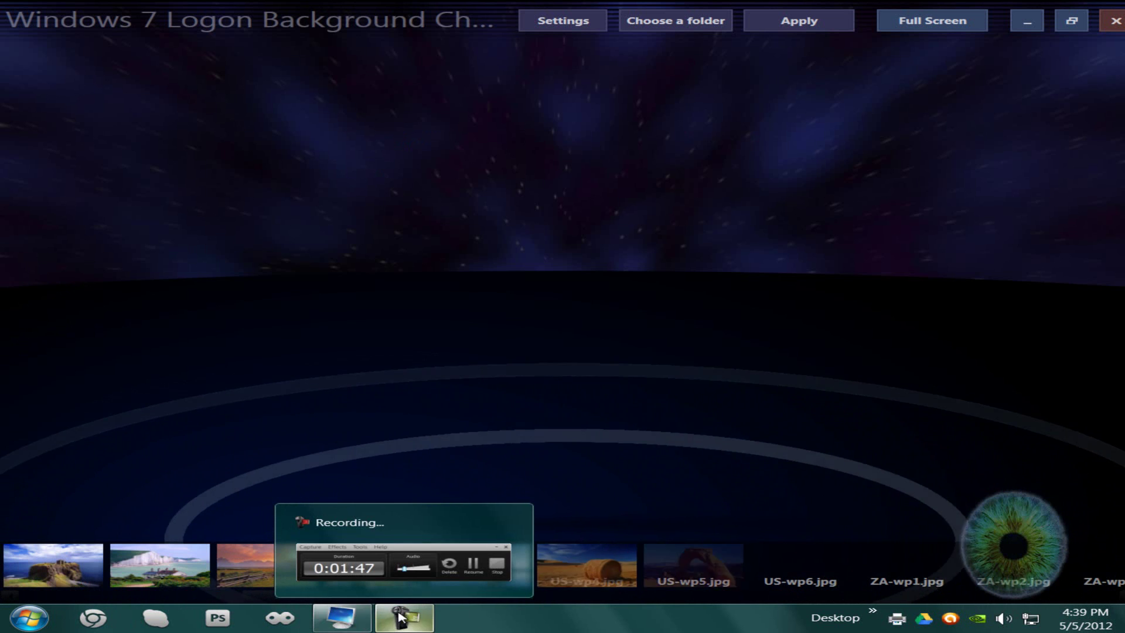
left_click(480, 566)
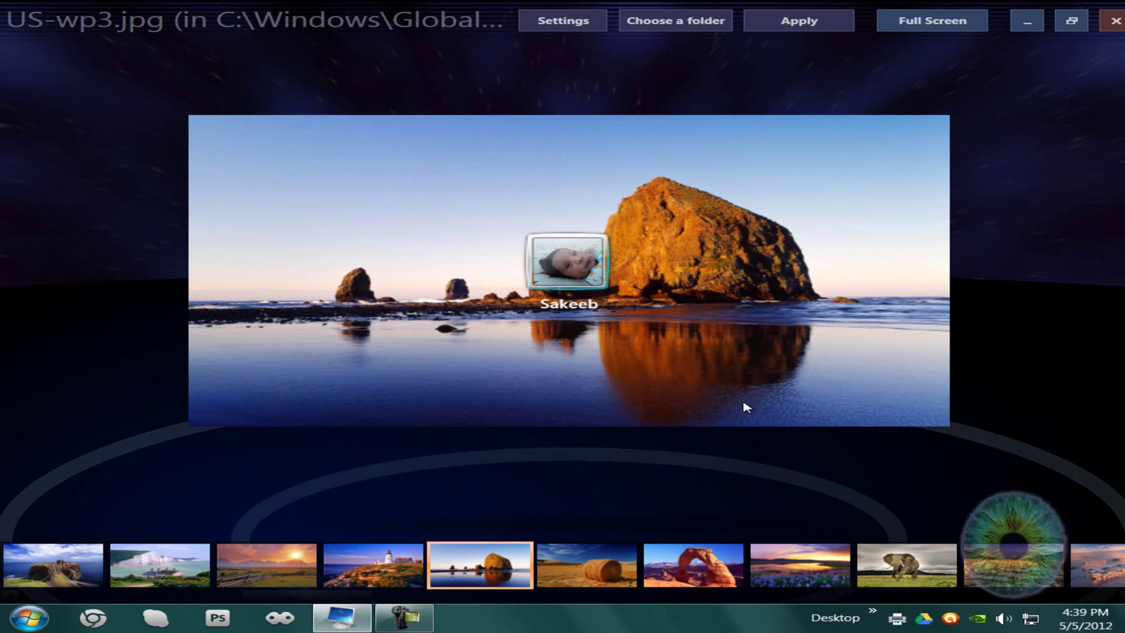
Toggle the taskbar's desktop items list and the changer's taskbar button.
left_click(871, 623)
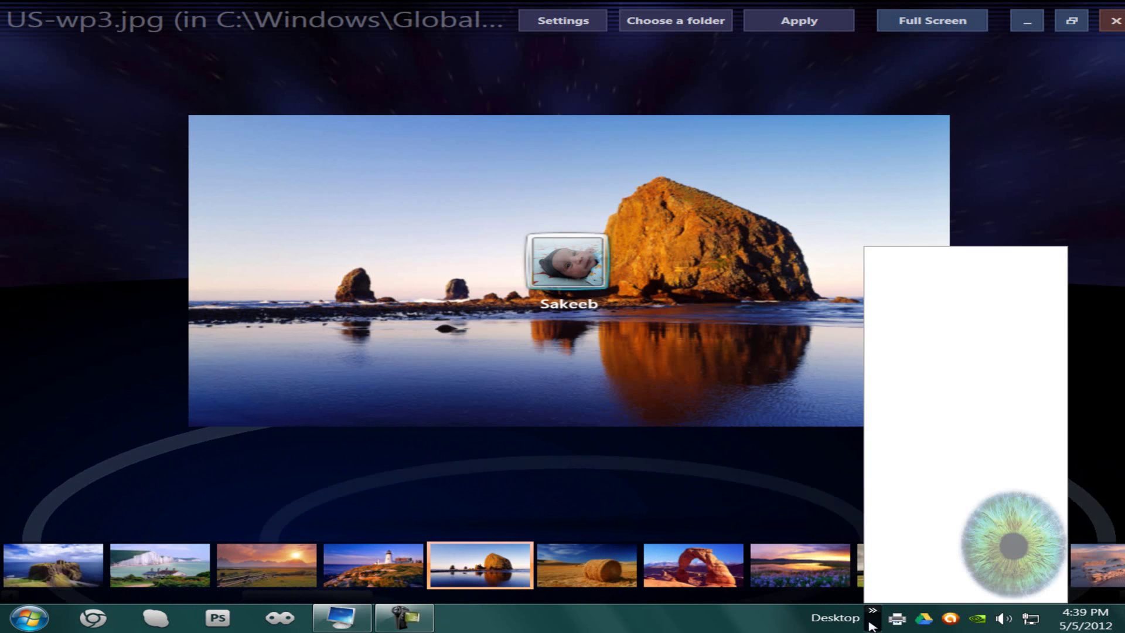
left_click(871, 623)
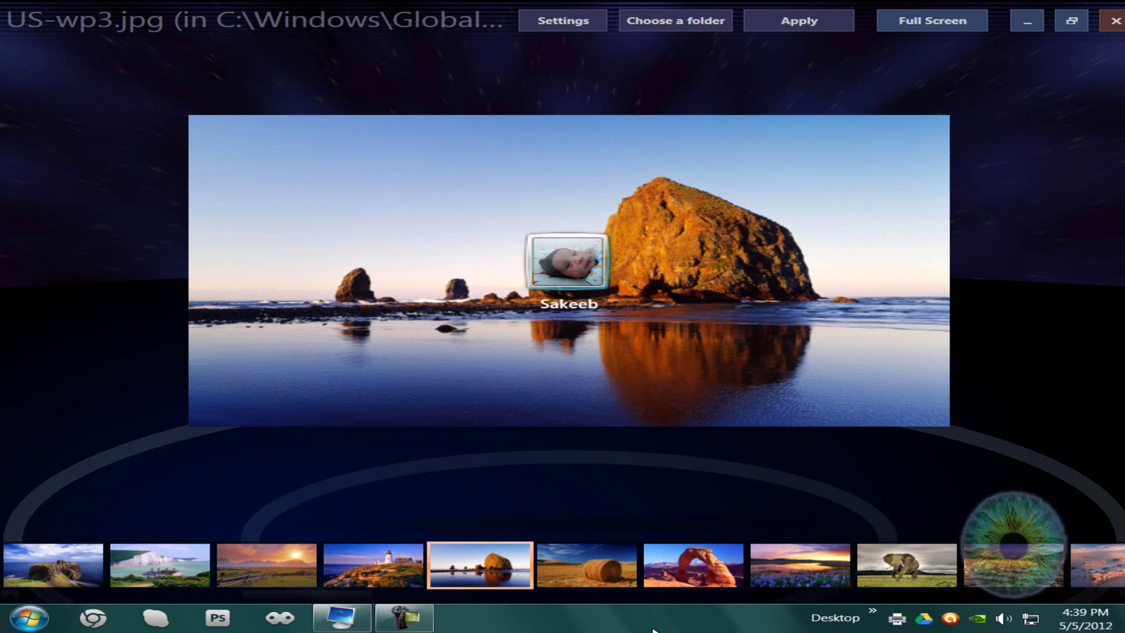
left_click(421, 624)
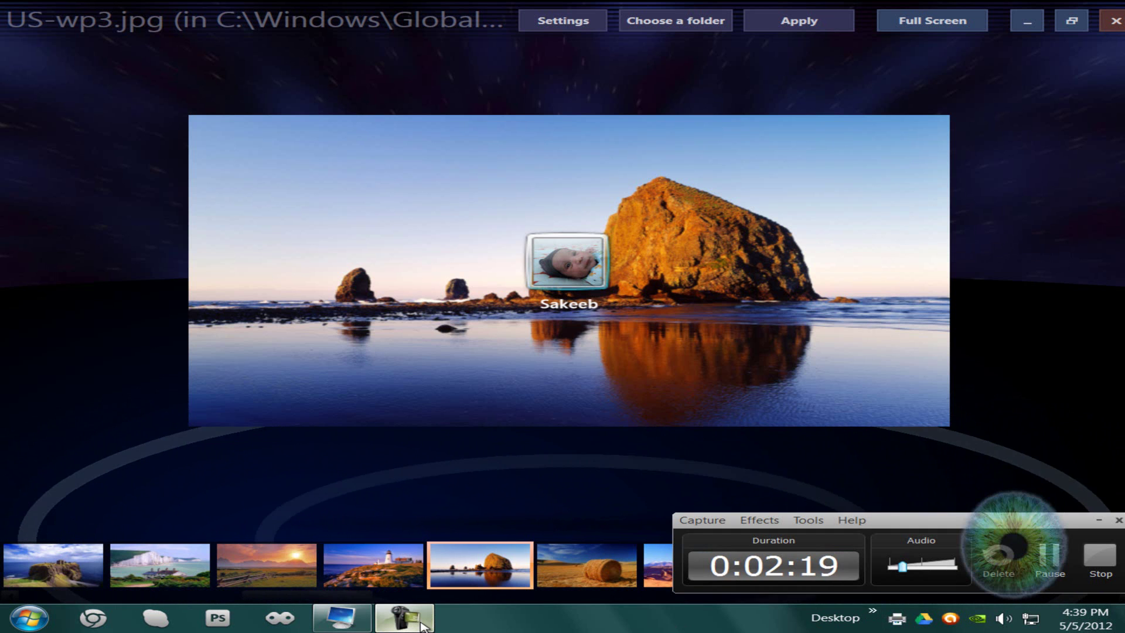
left_click(421, 625)
Close the changer, open New Folder > Win7 Boot Update, and right-click Win7BootUpdater.exe.
left_click(1116, 22)
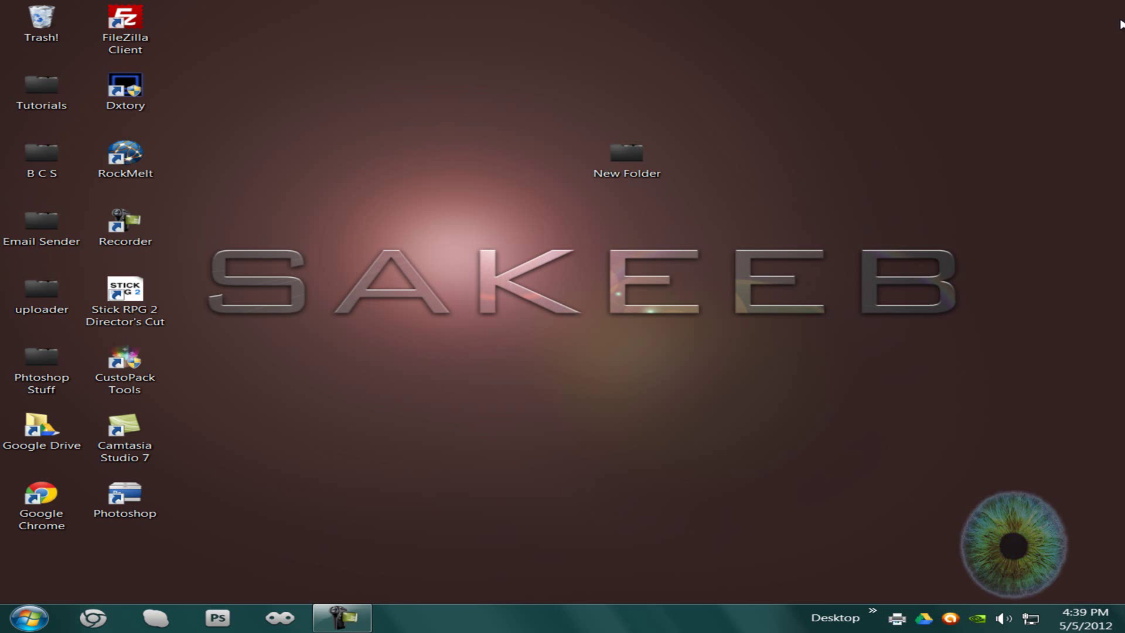
double_click(625, 153)
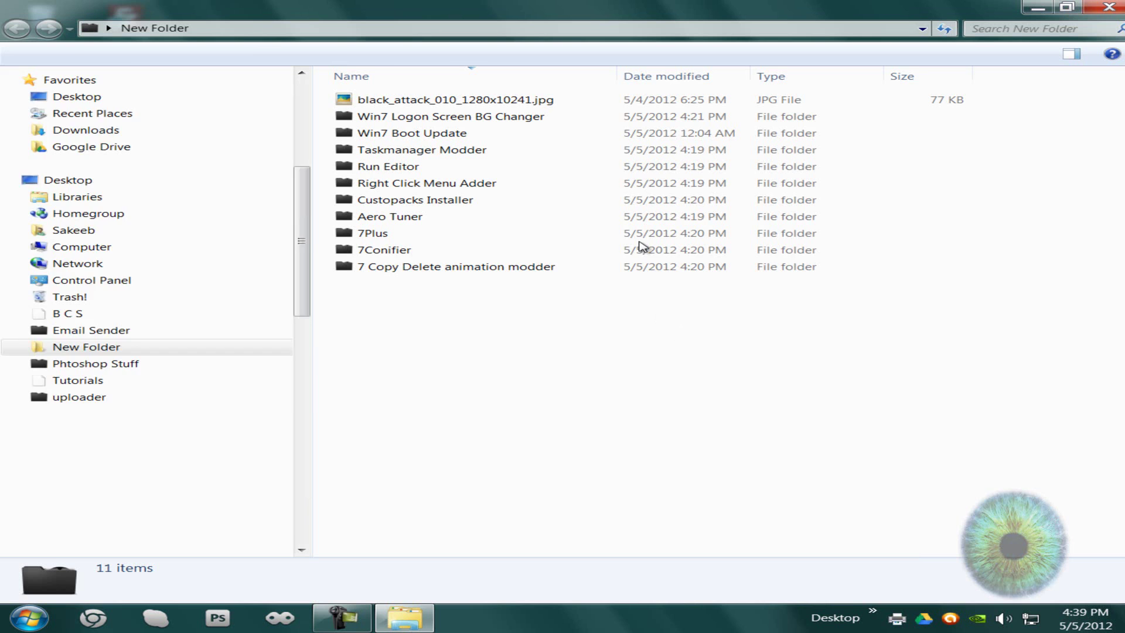
double_click(431, 133)
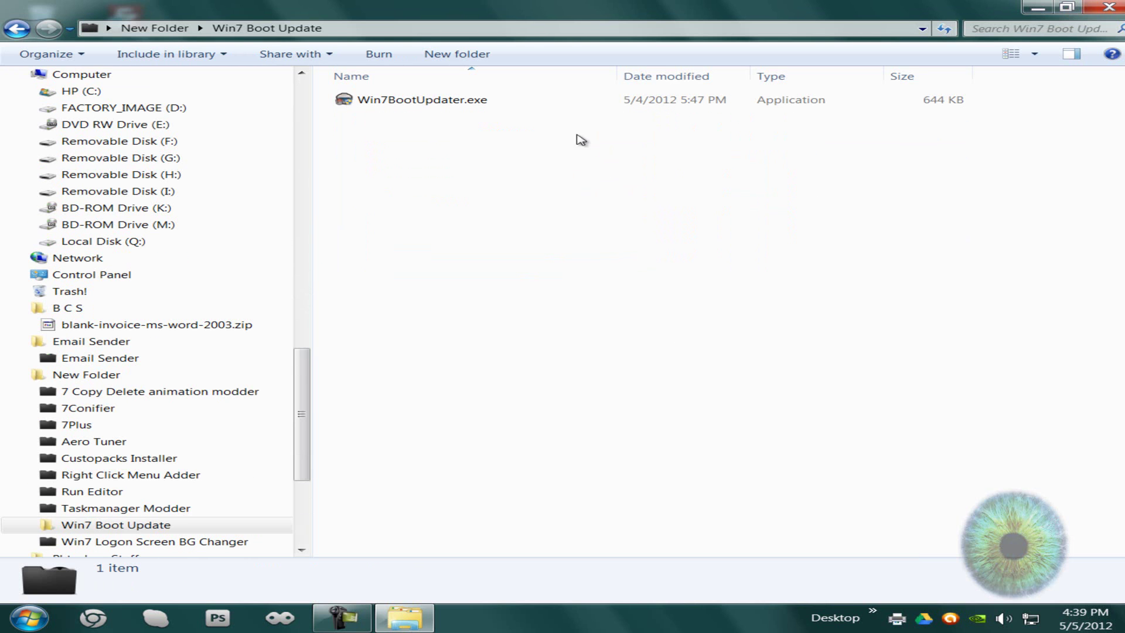
double_click(451, 103)
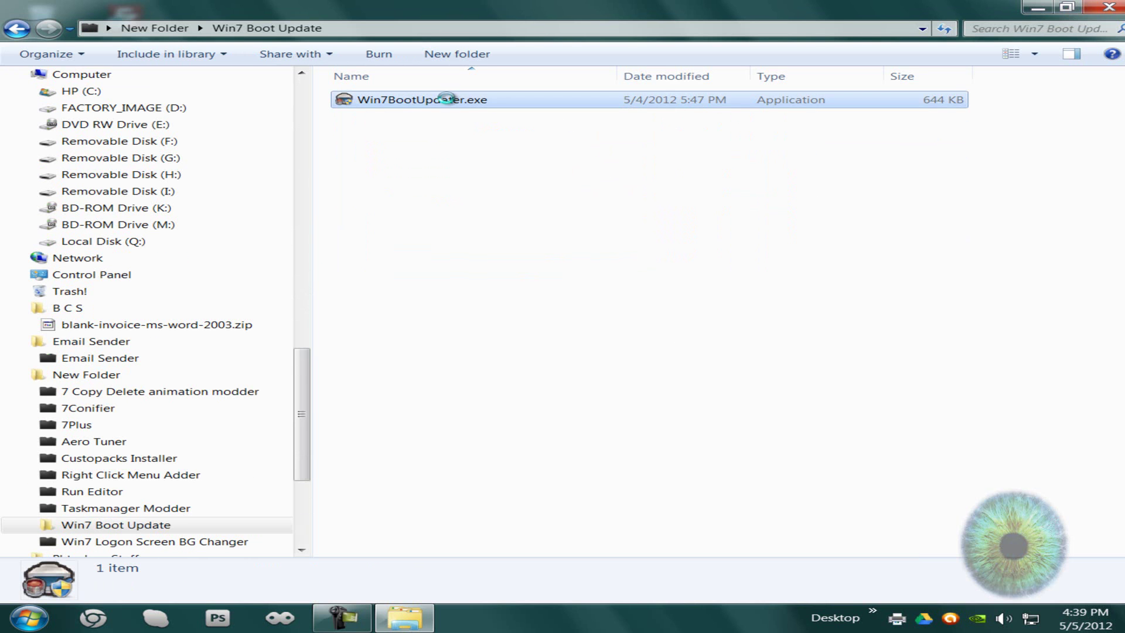
right_click(447, 99)
Run Boot Updater as administrator, widen its window, and play the boot animation preview.
left_click(513, 138)
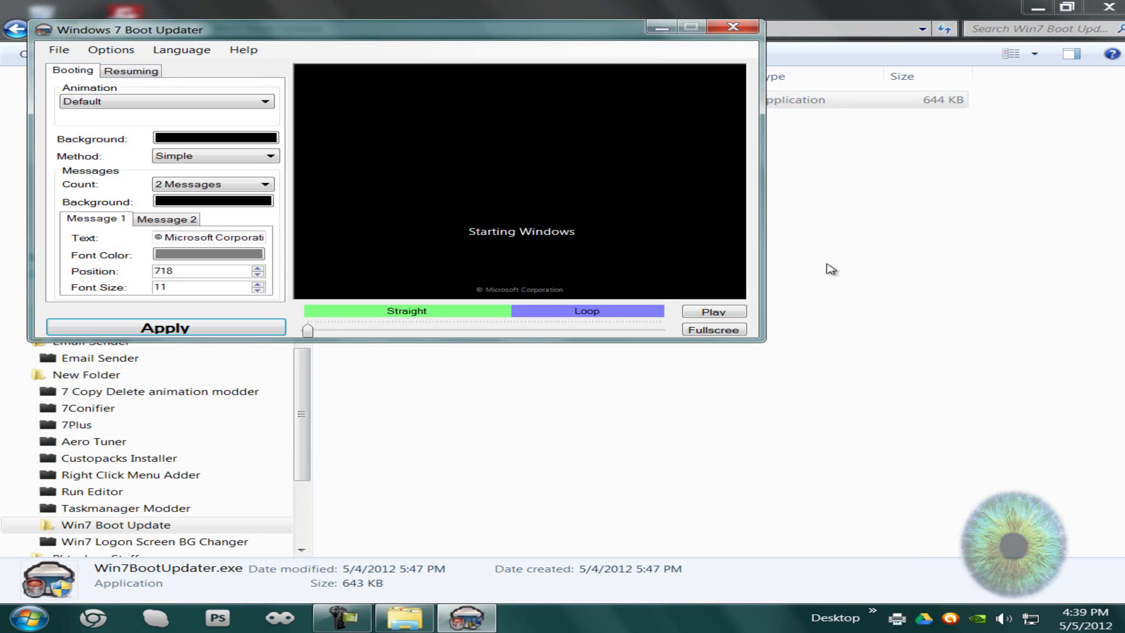
left_click_drag(761, 338, 1054, 341)
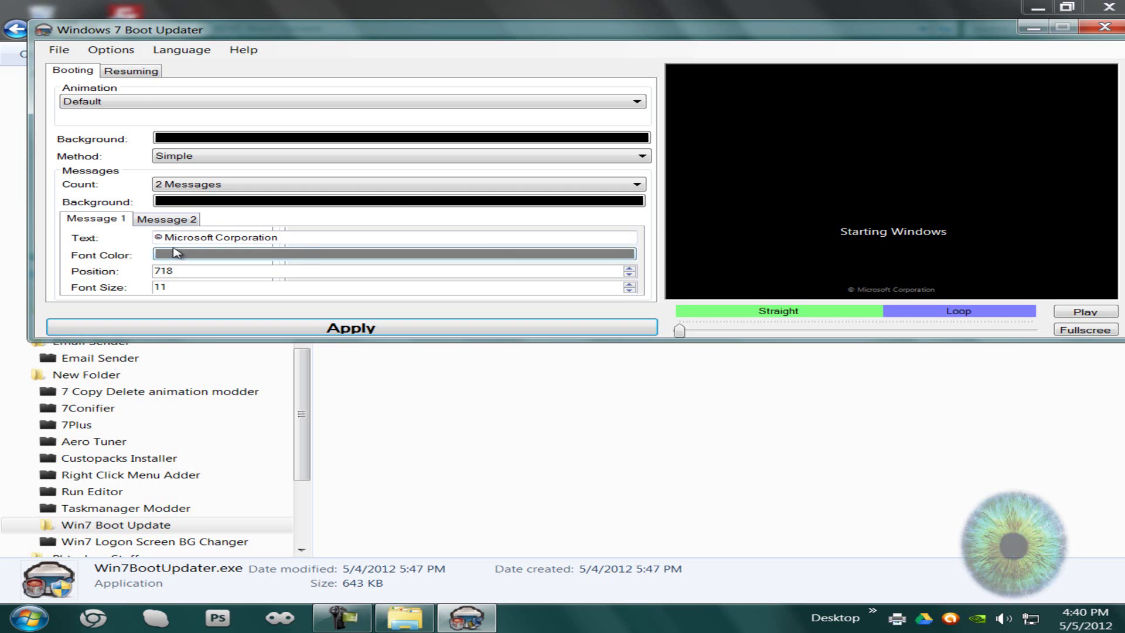
left_click(1106, 314)
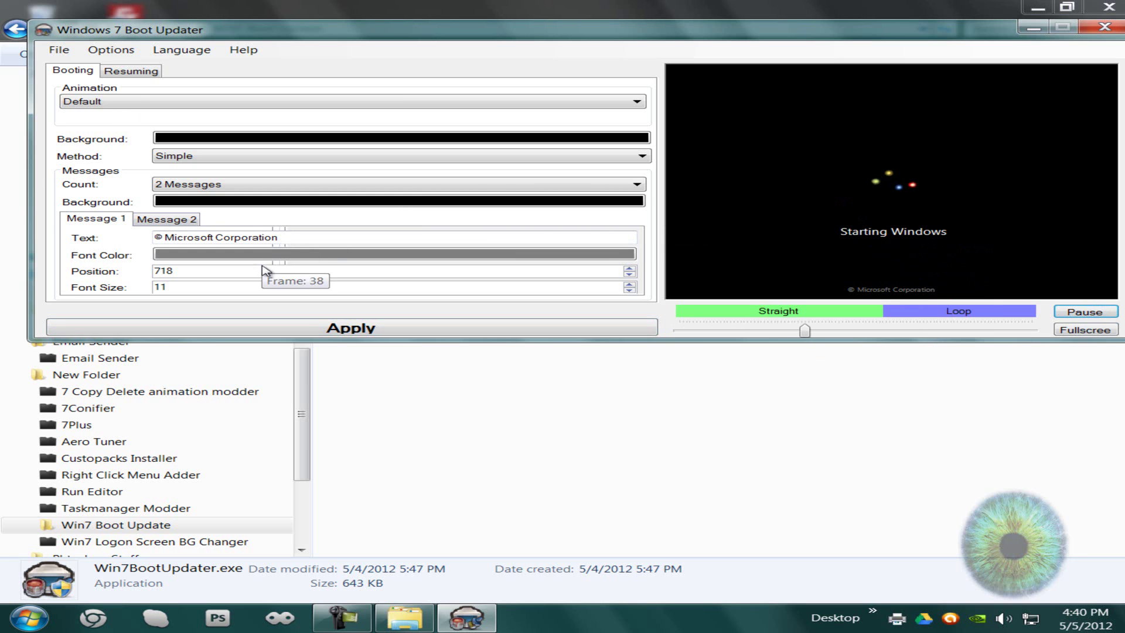
Change Message 1 text to 'asd' and Message 2 text to 'asdasdasd'.
left_click_drag(304, 236, 11, 231)
type("asdsd")
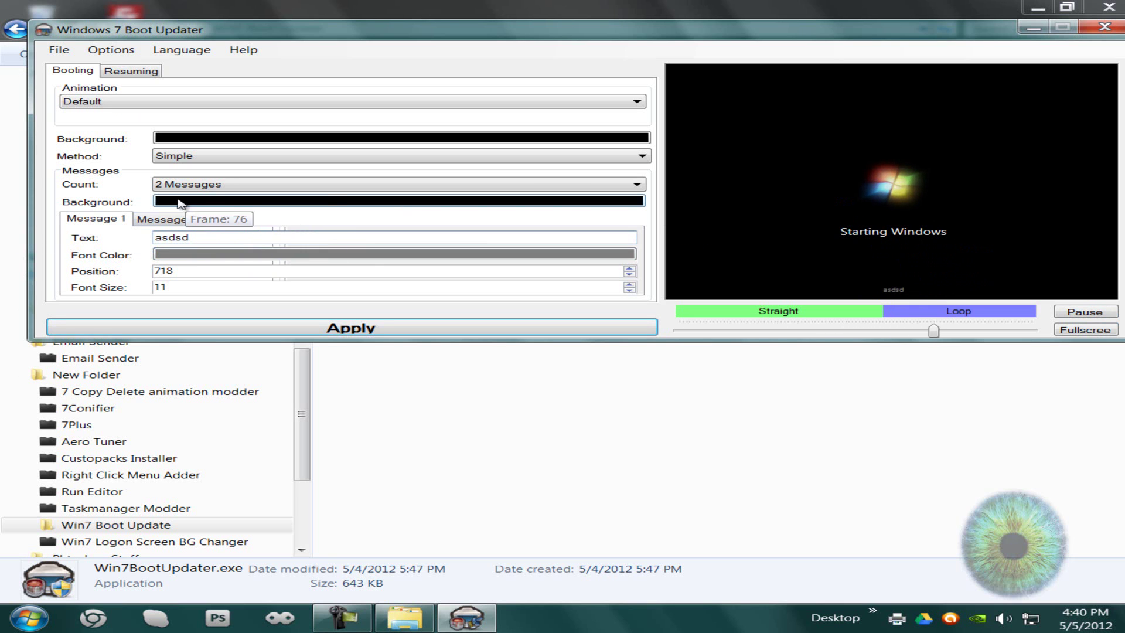
left_click(166, 219)
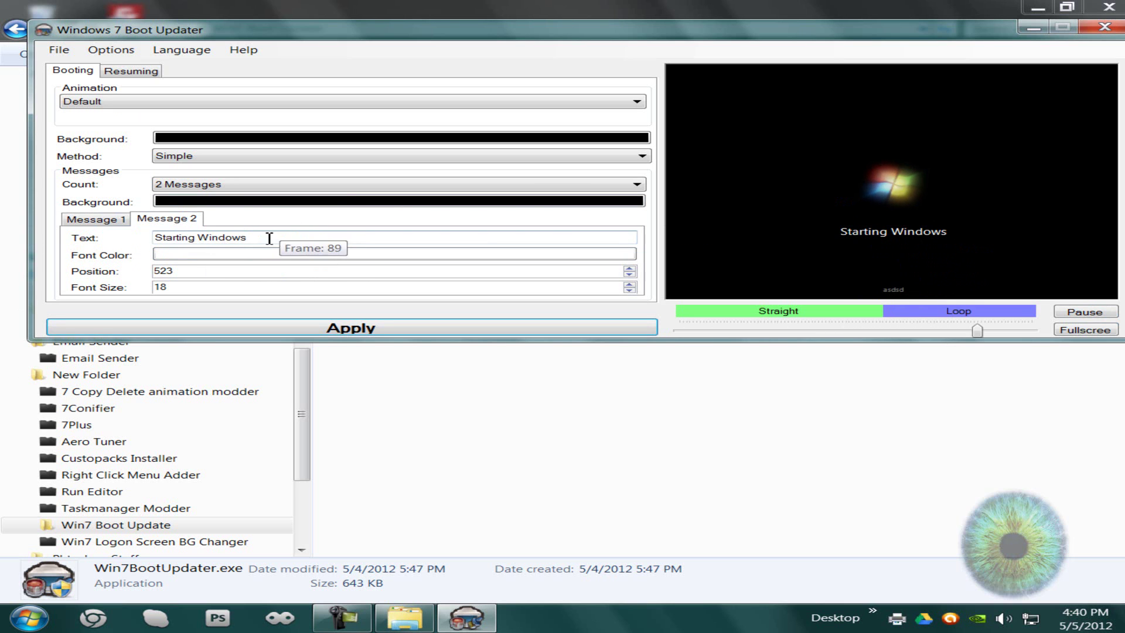
key("Tab")
type("asdasdasd")
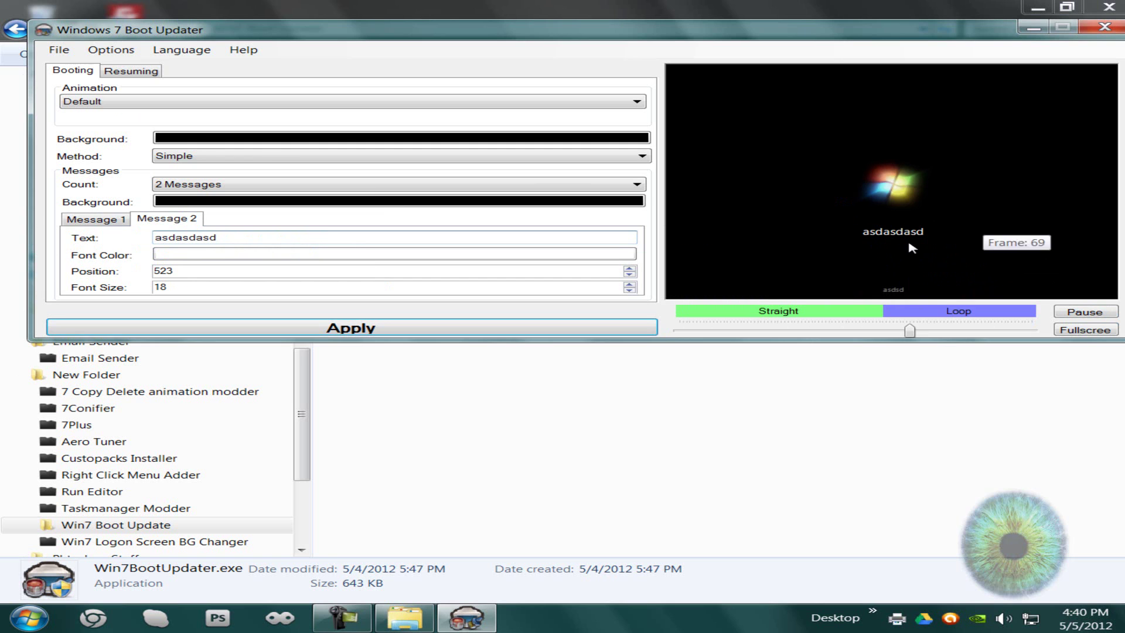
Set both the boot screen background and the messages background to white.
left_click(225, 140)
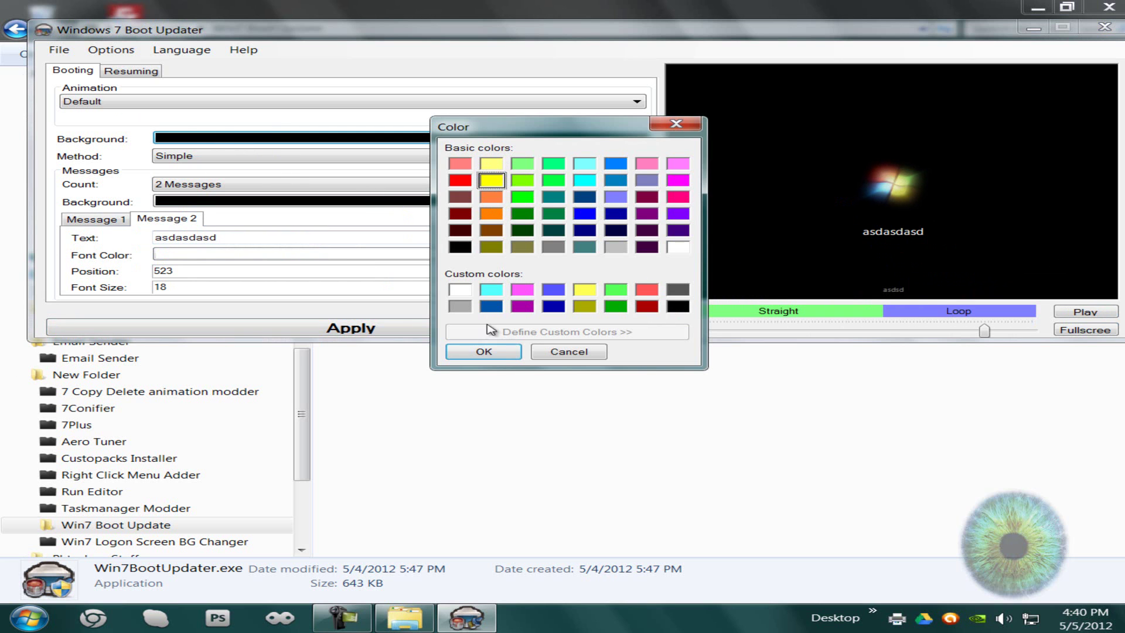
left_click(483, 351)
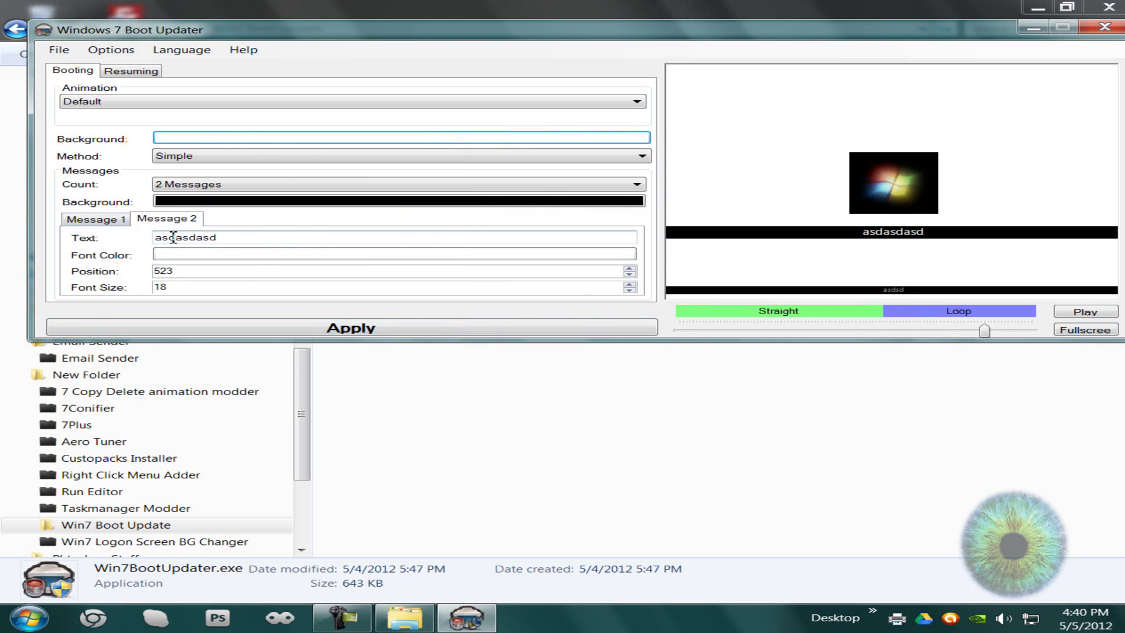
left_click(198, 203)
left_click(326, 290)
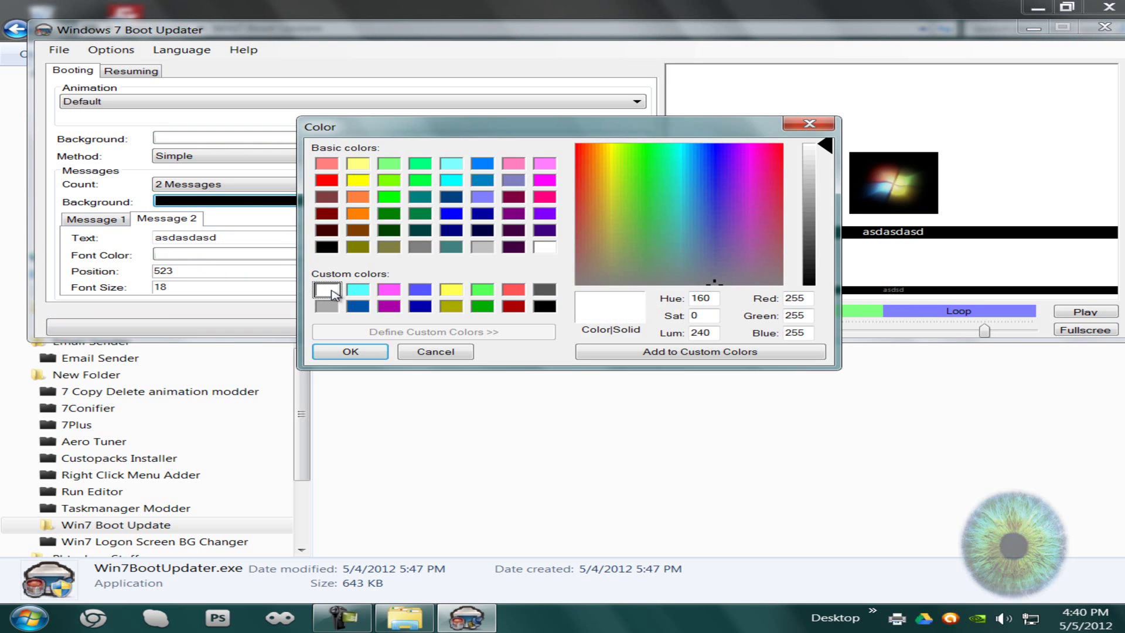
left_click(346, 352)
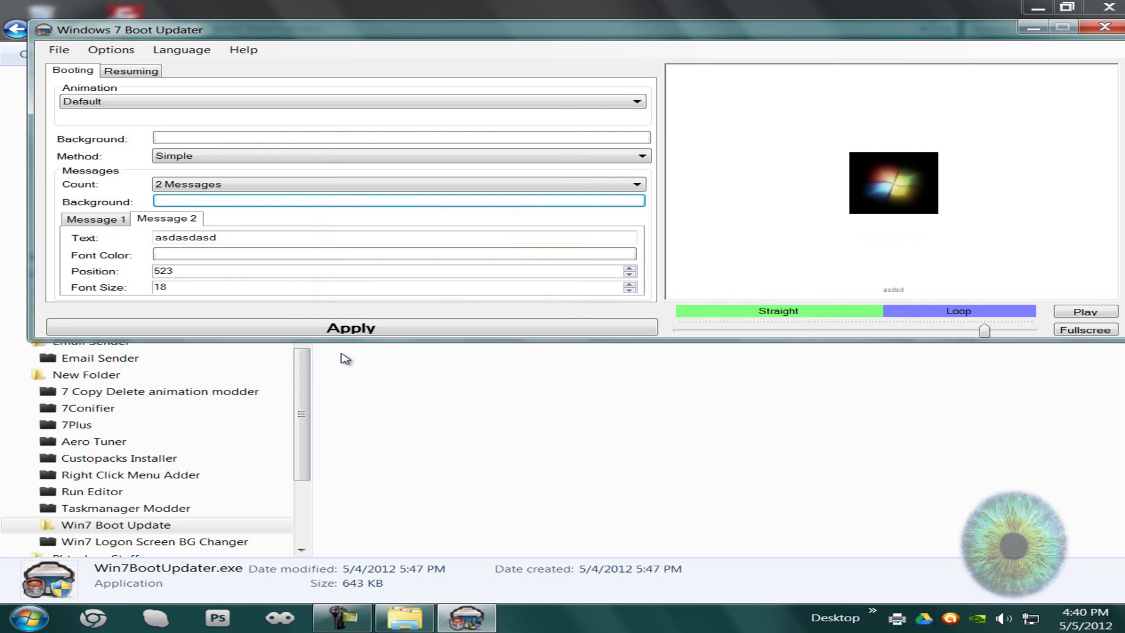
Set Message 2 font colour to black and Message 1 font colour to white.
left_click(199, 255)
left_click(327, 247)
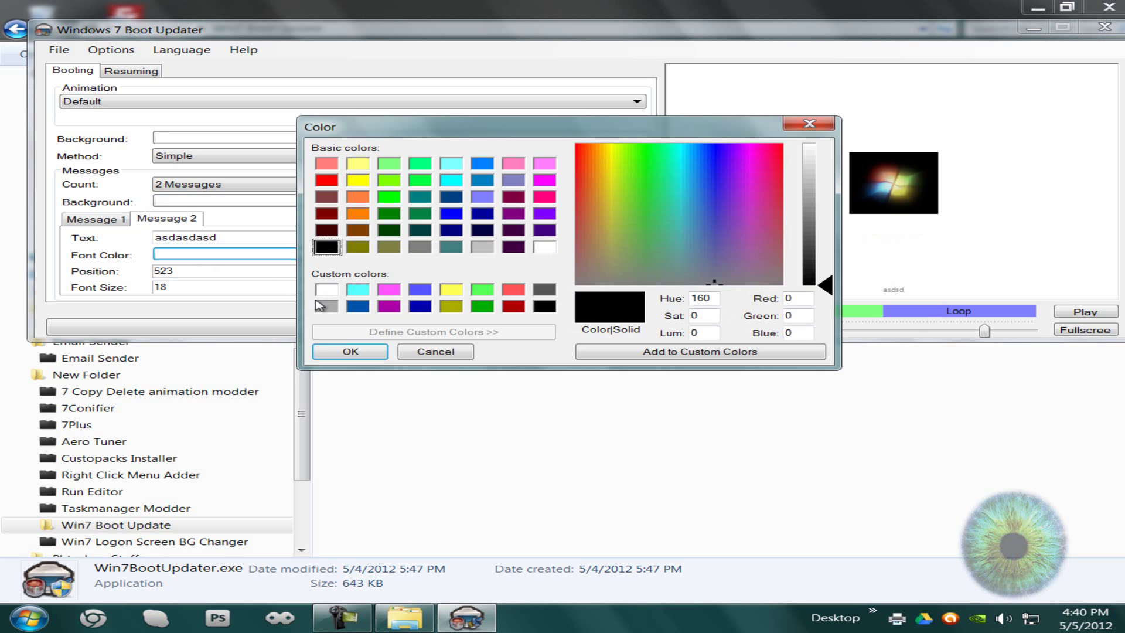
left_click(335, 352)
left_click(117, 222)
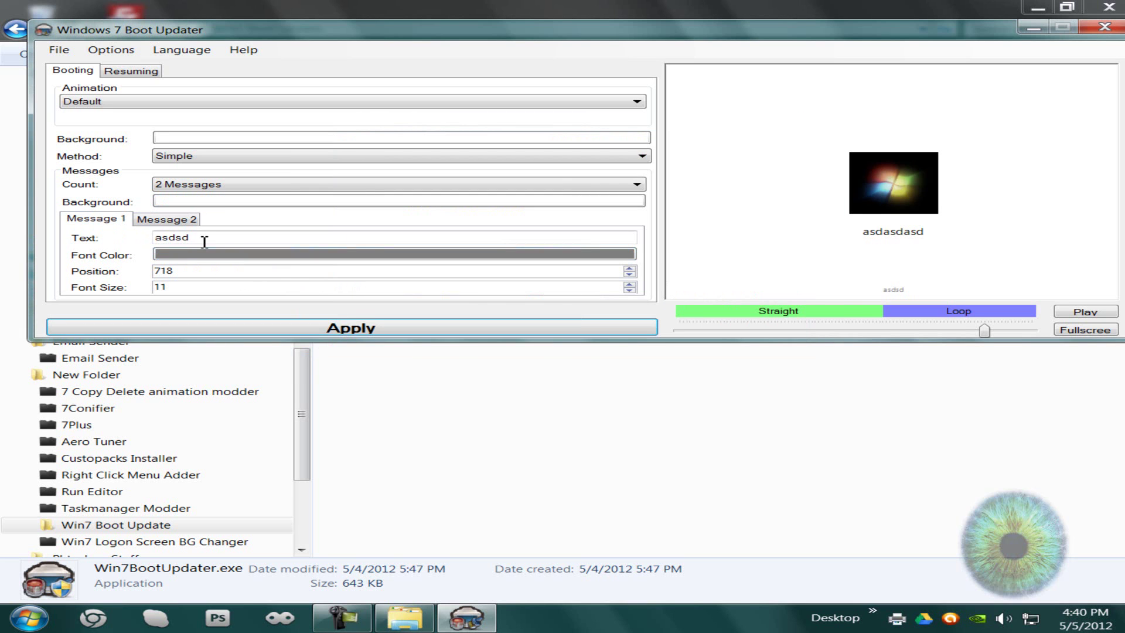
left_click(196, 258)
left_click(326, 290)
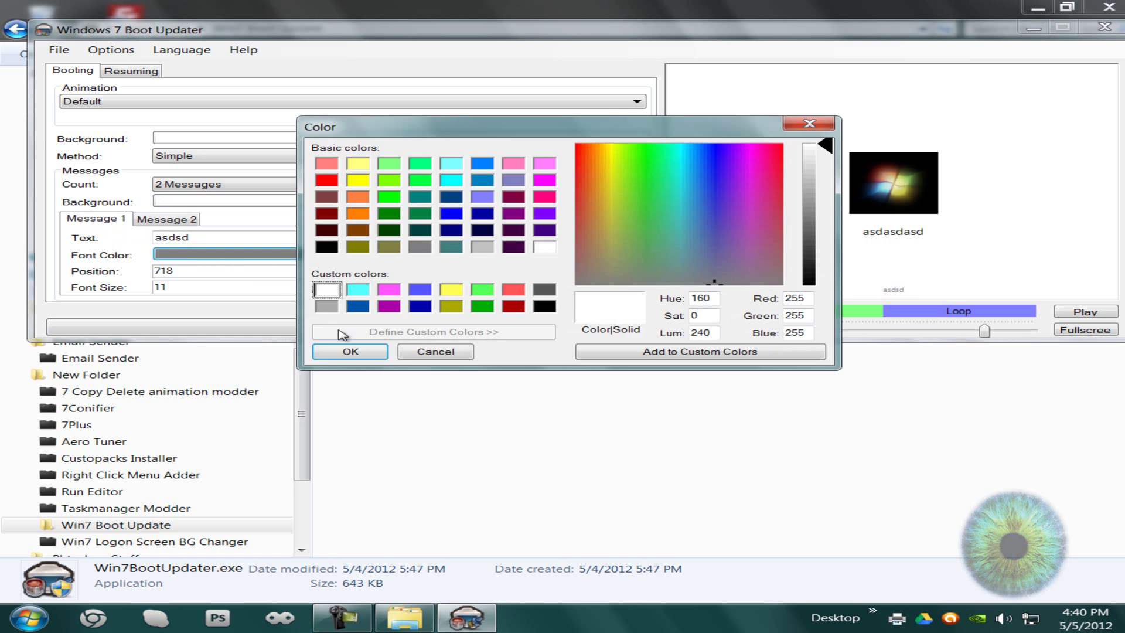
left_click(347, 353)
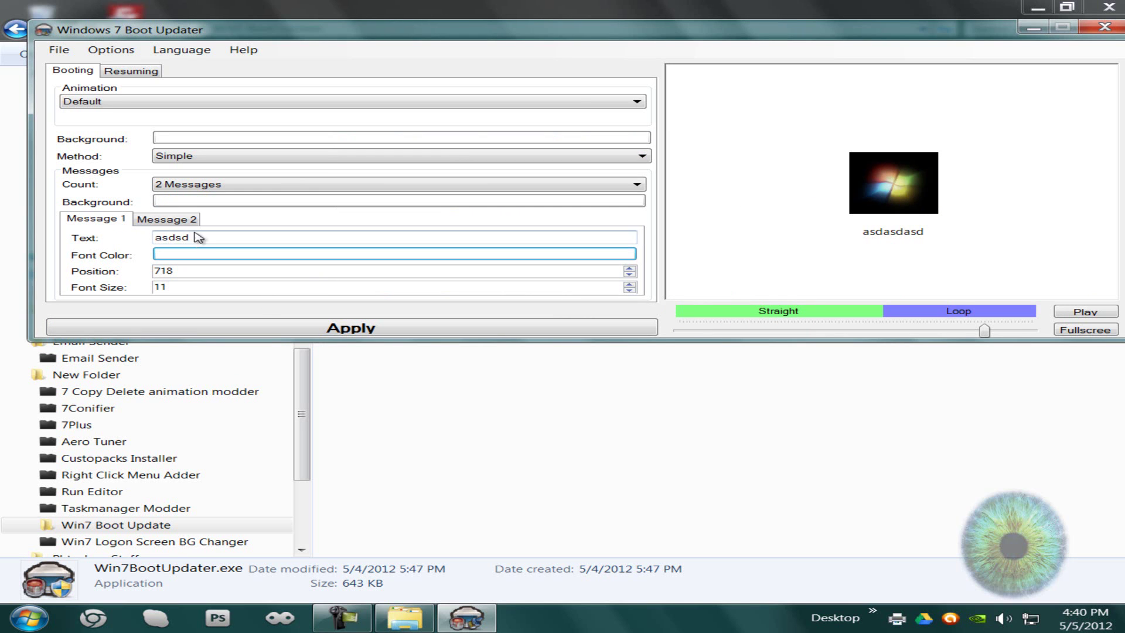
On the Resuming tab, keep the resume animation as Same as.
left_click(135, 73)
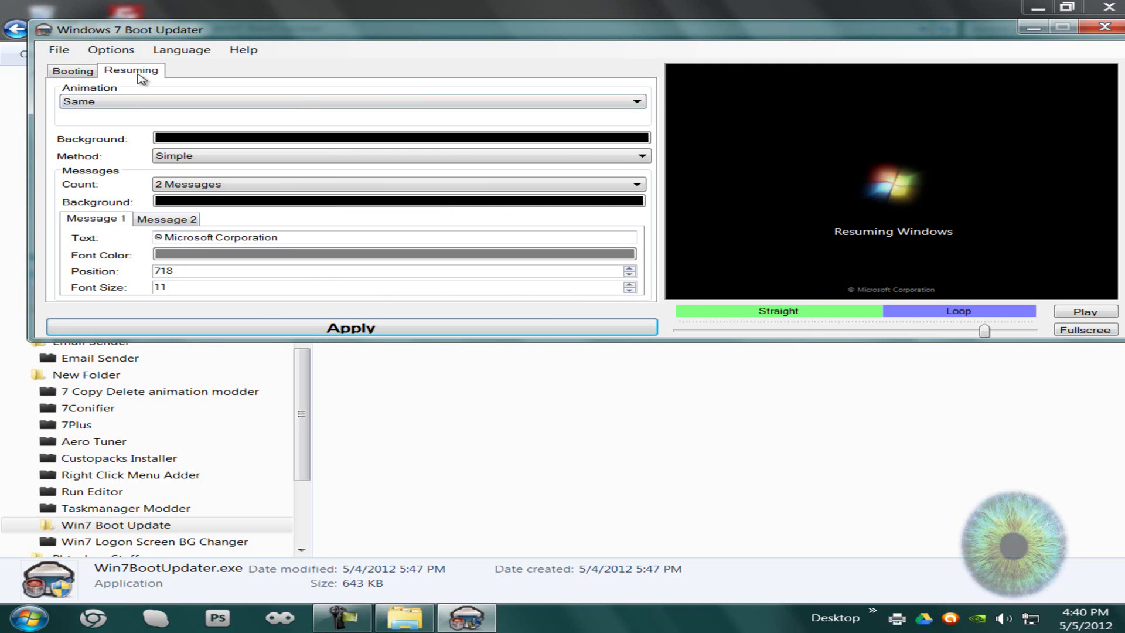
left_click(203, 99)
left_click(200, 104)
Close Boot Updater, launch Task Manager Modder.exe from Taskmanager Modder, and accept its agreement.
left_click(1094, 29)
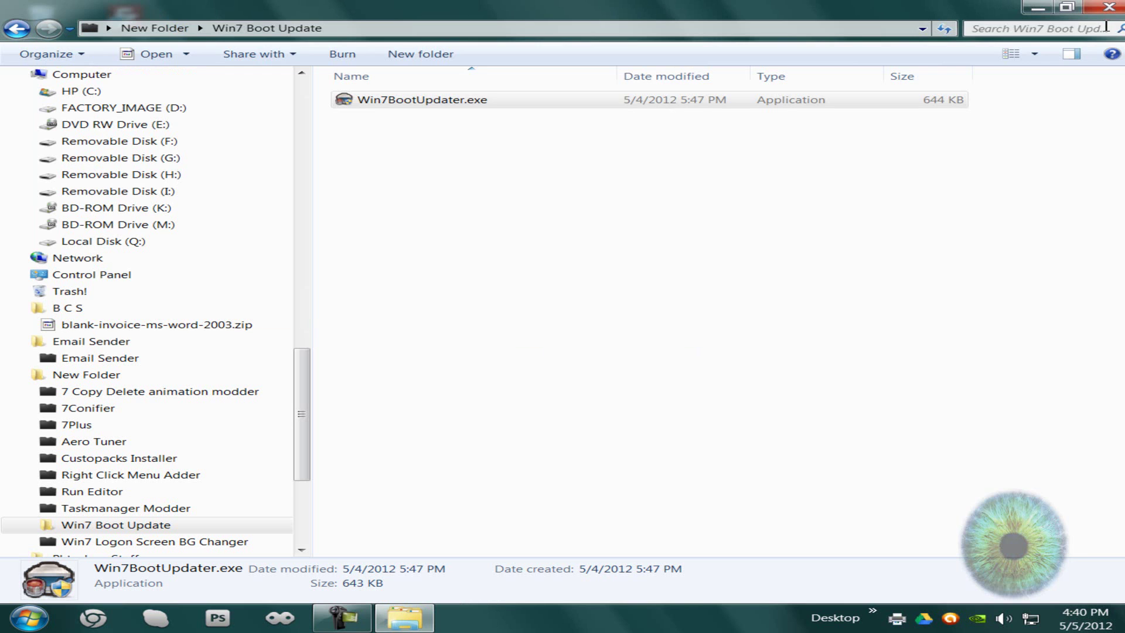
left_click(17, 29)
double_click(446, 149)
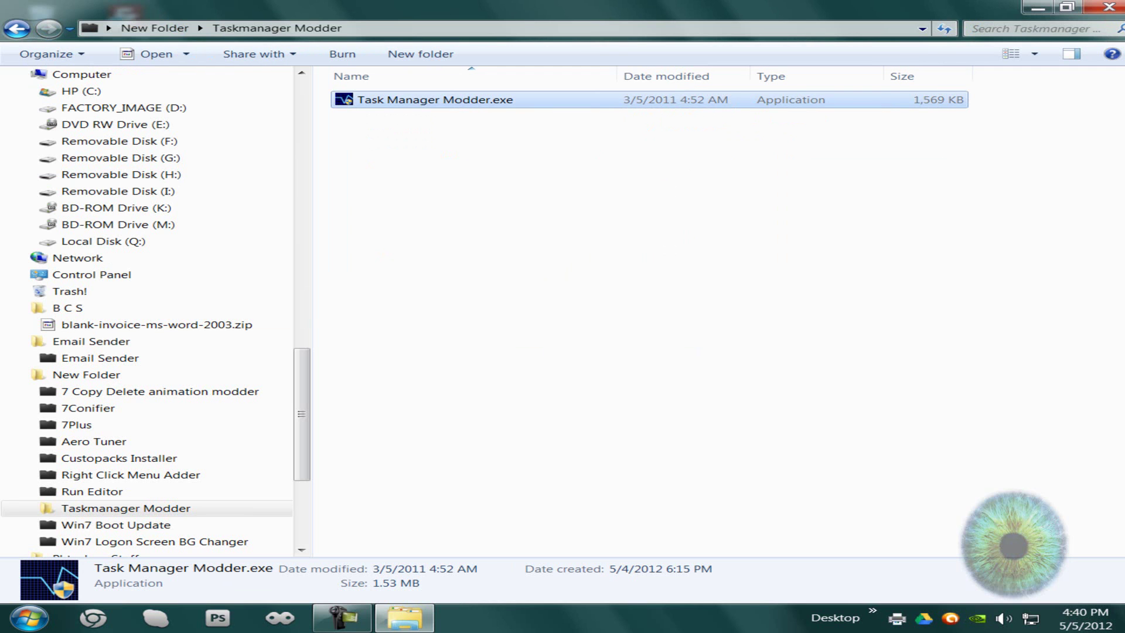
left_click(403, 615)
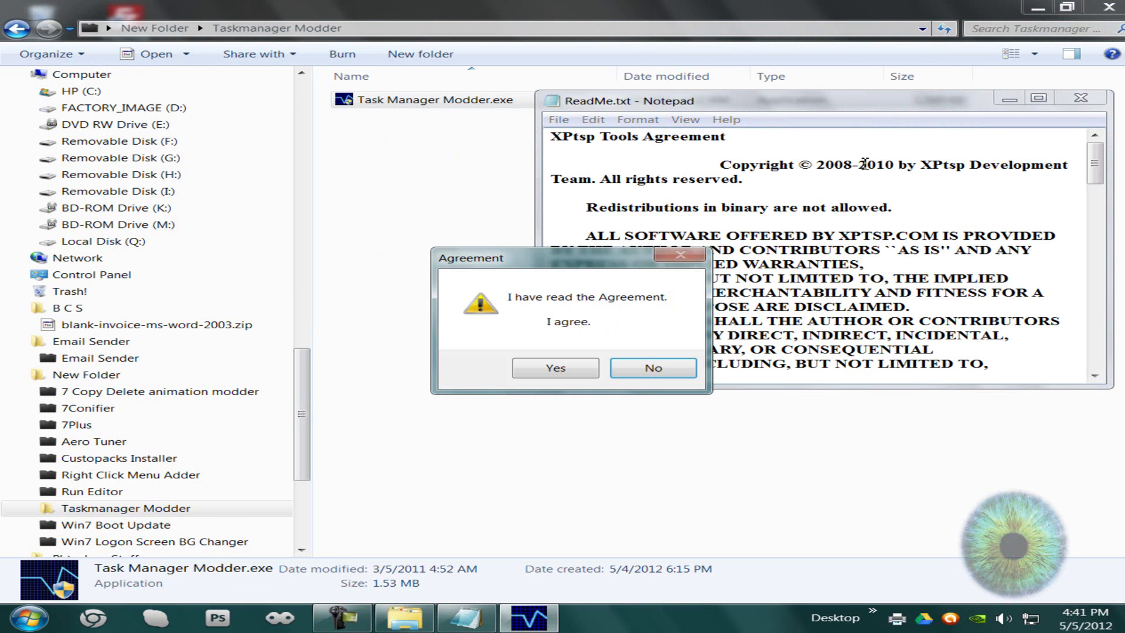
left_click(583, 375)
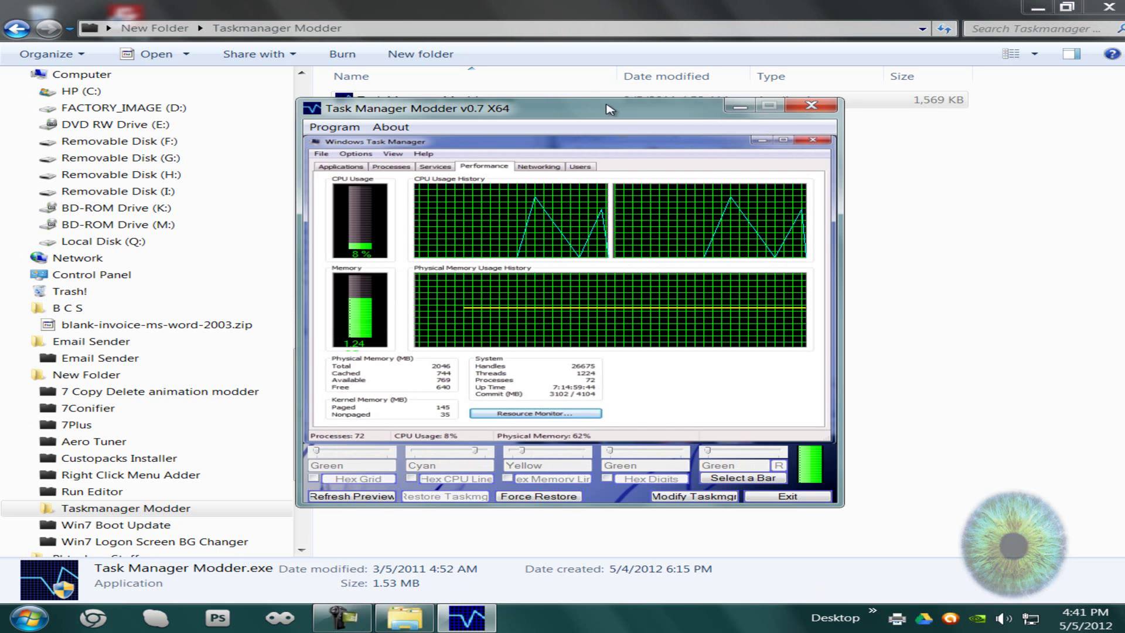
Refresh the preview and switch grid, CPU line, memory line and digits to named colours.
left_click(352, 497)
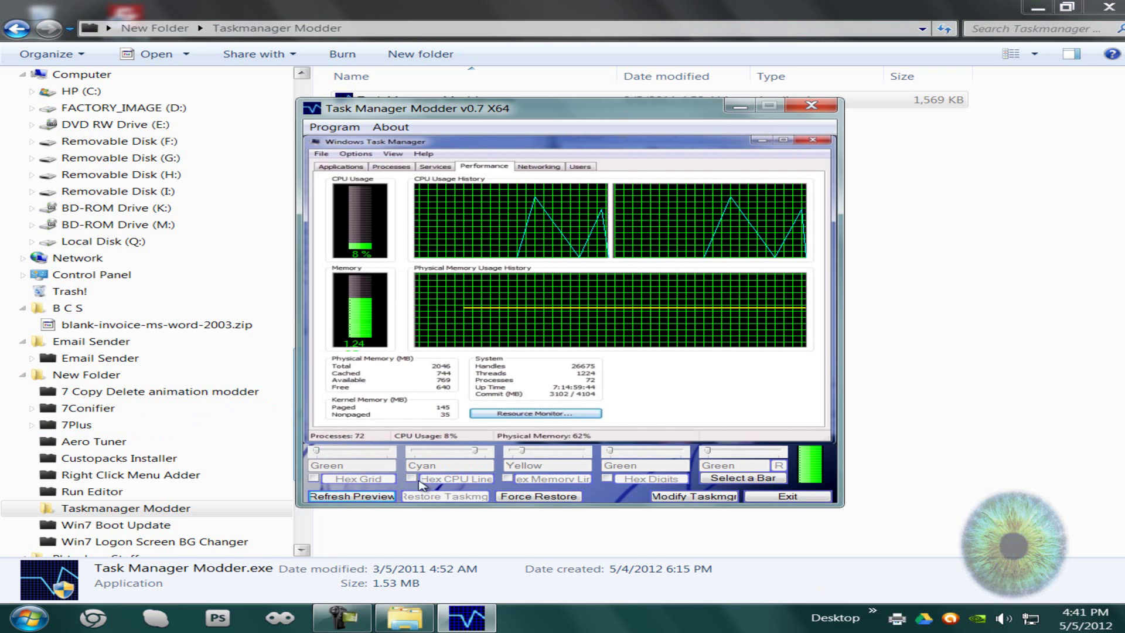
left_click(690, 499)
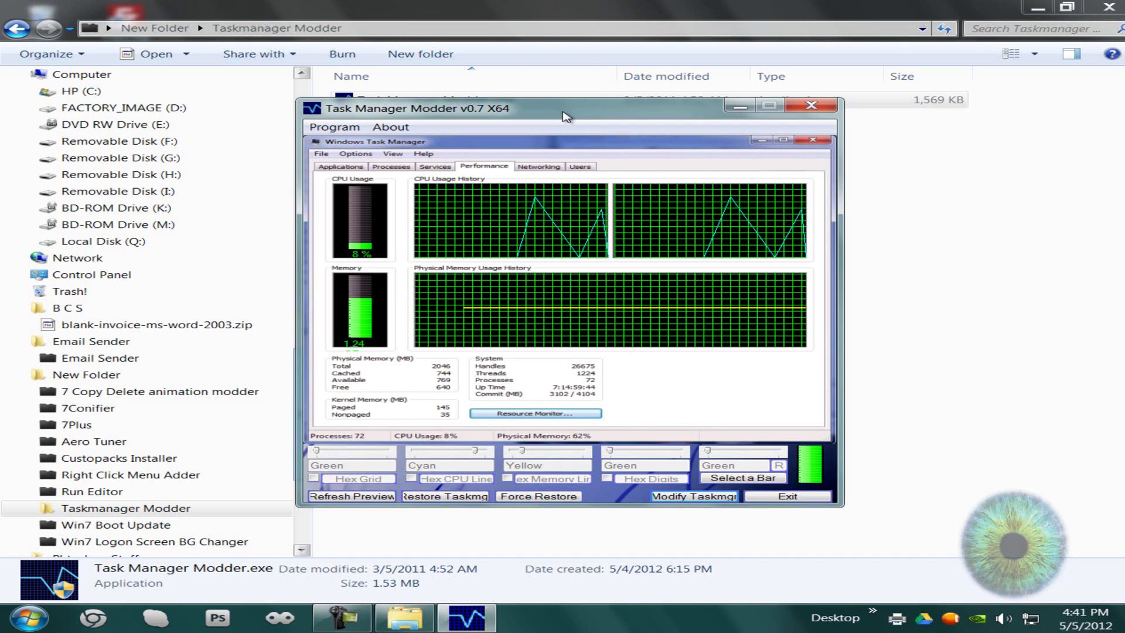
left_click(372, 496)
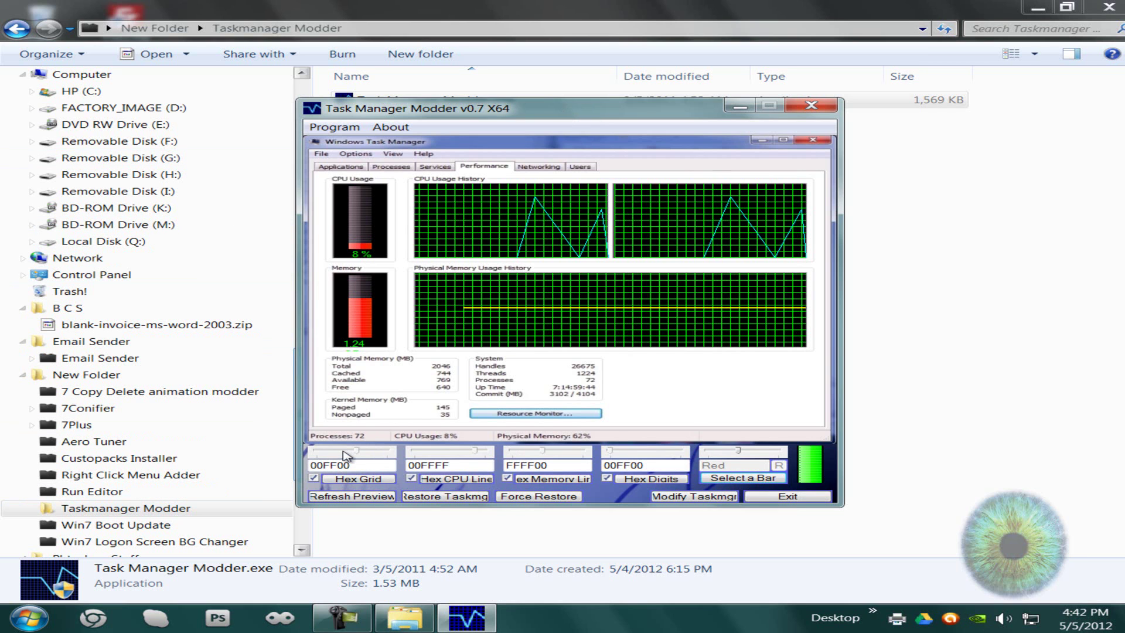
left_click(313, 478)
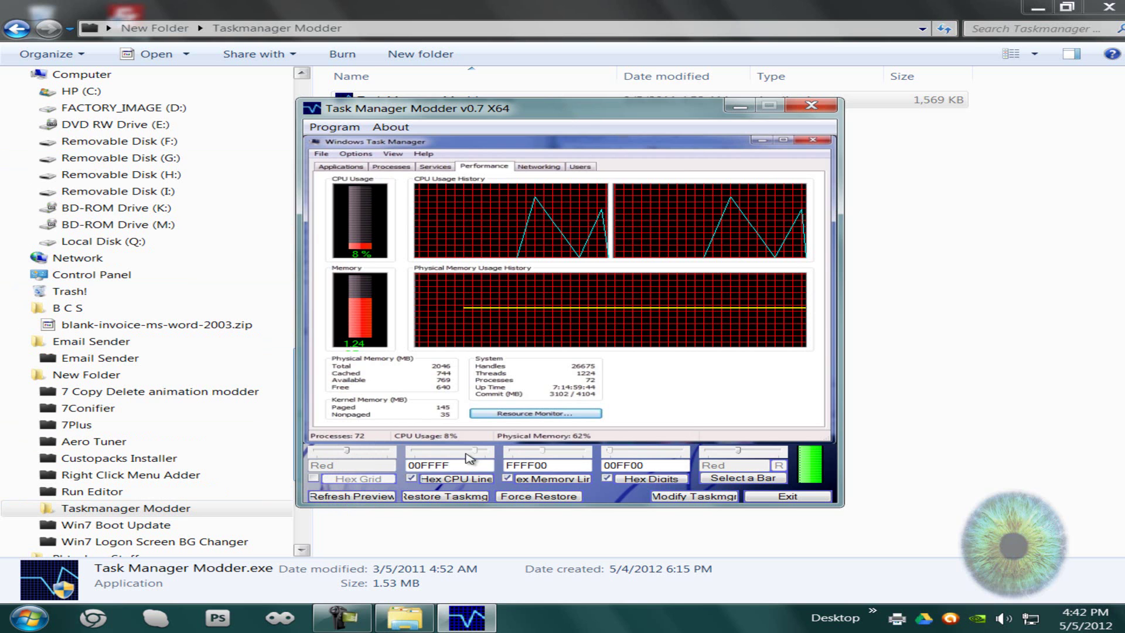
left_click(417, 479)
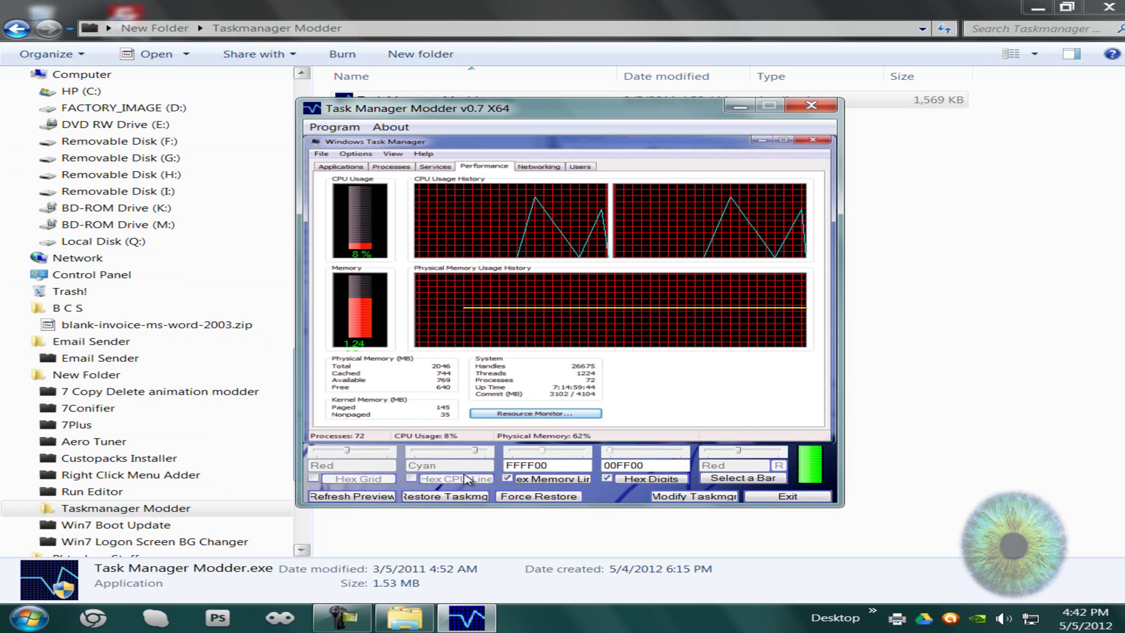
left_click(507, 479)
left_click(607, 478)
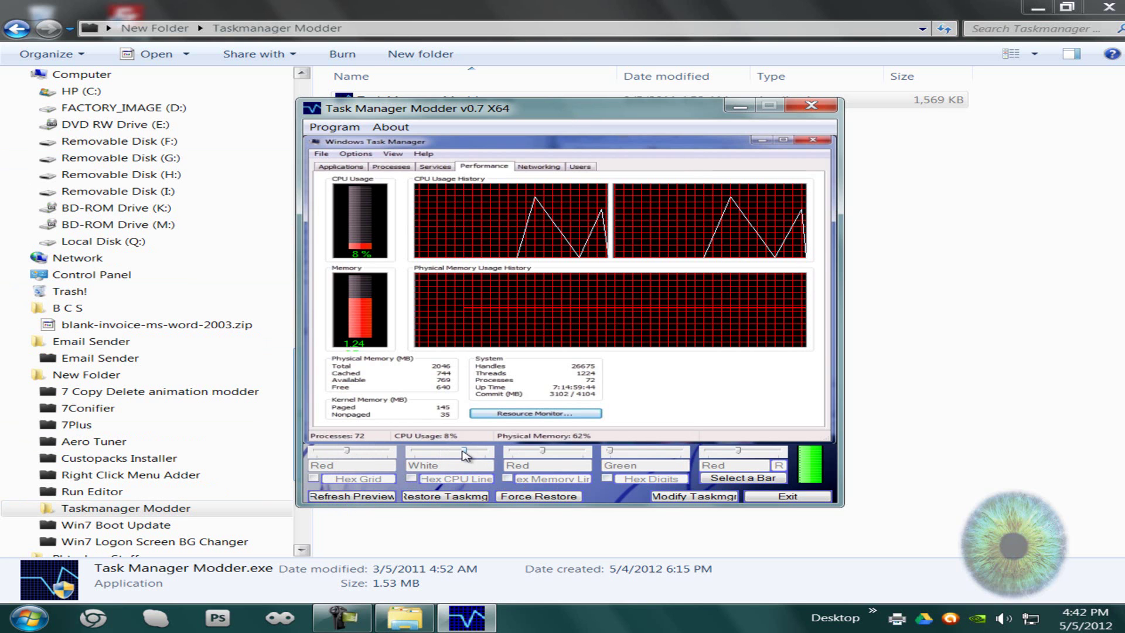
Set the grid to yellow, the CPU line to white, the memory line to blue, and the meters to green.
left_click_drag(475, 450, 436, 455)
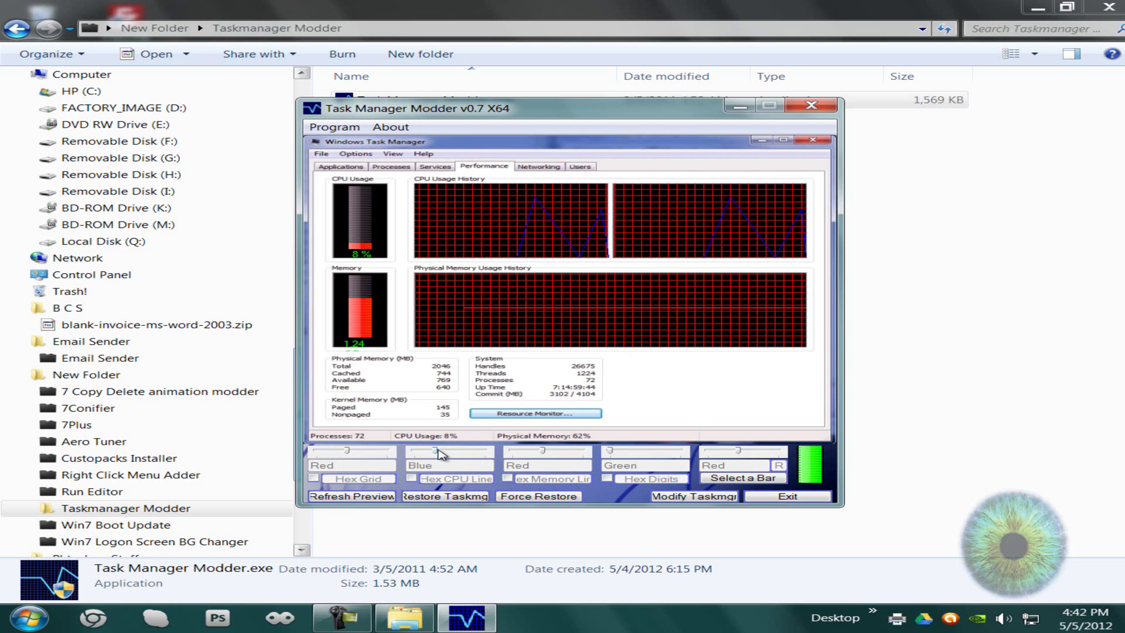
left_click_drag(441, 454, 466, 454)
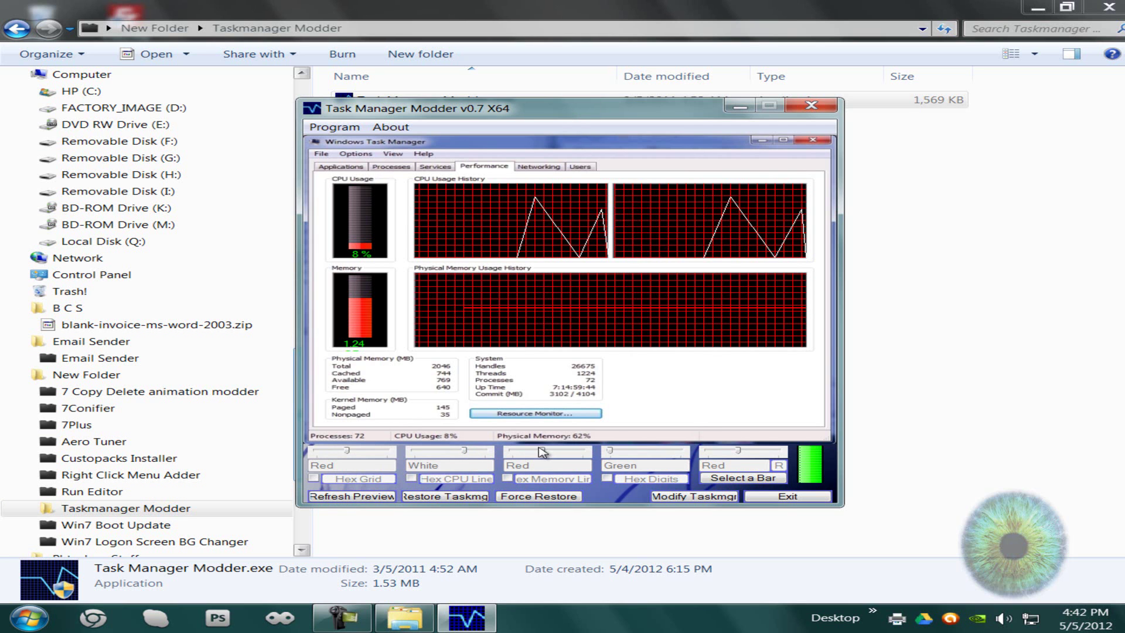
left_click_drag(548, 454, 564, 455)
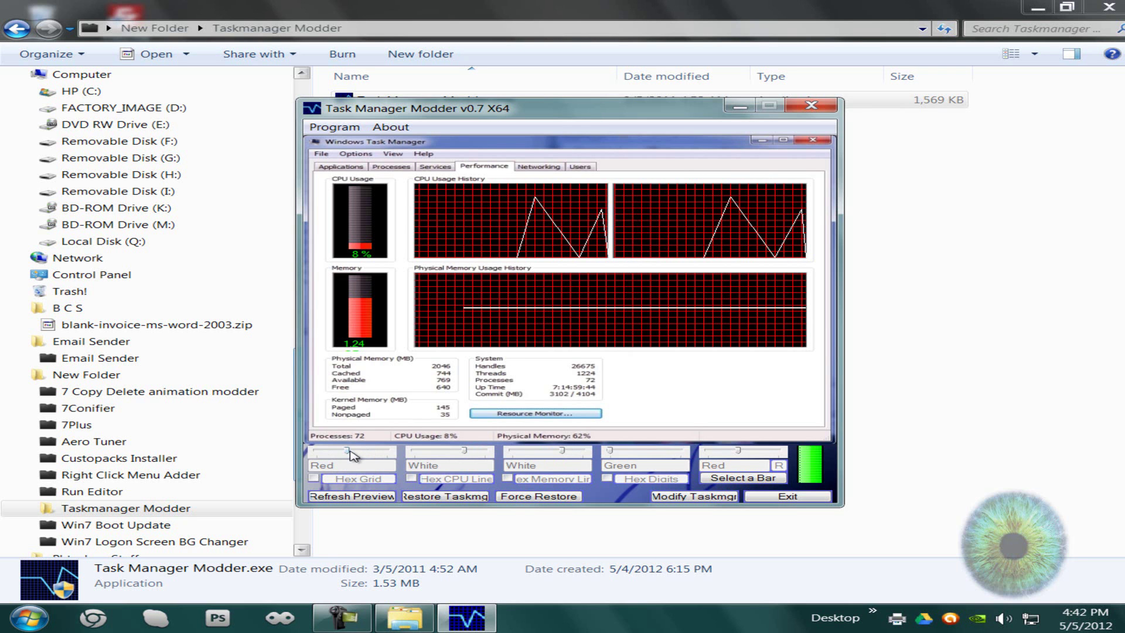
left_click_drag(349, 450, 326, 452)
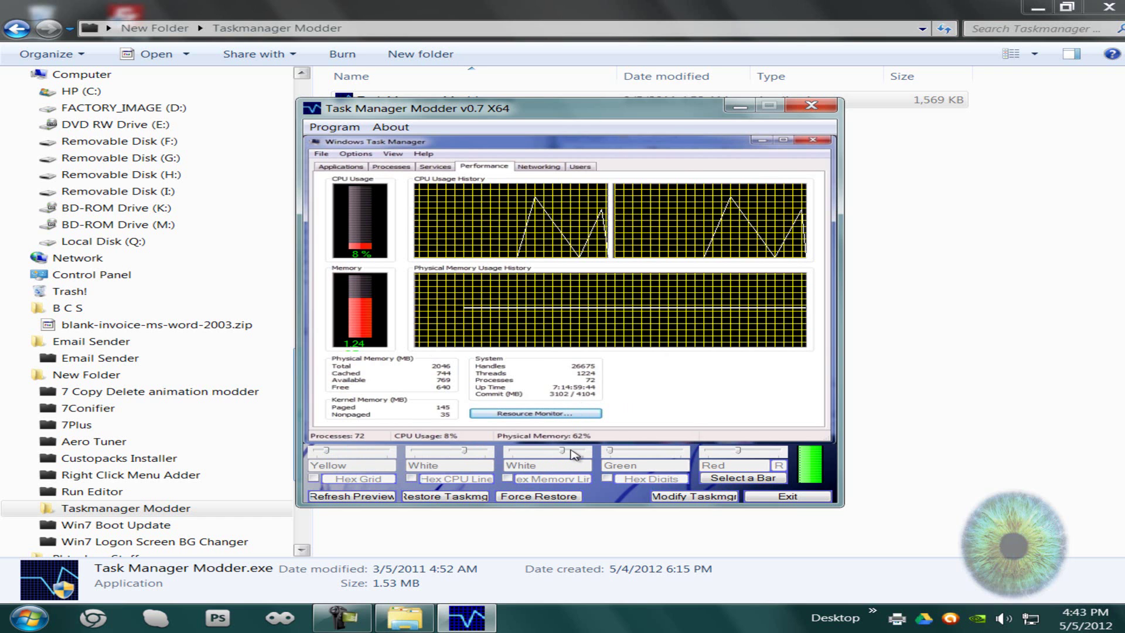
left_click_drag(562, 453, 538, 445)
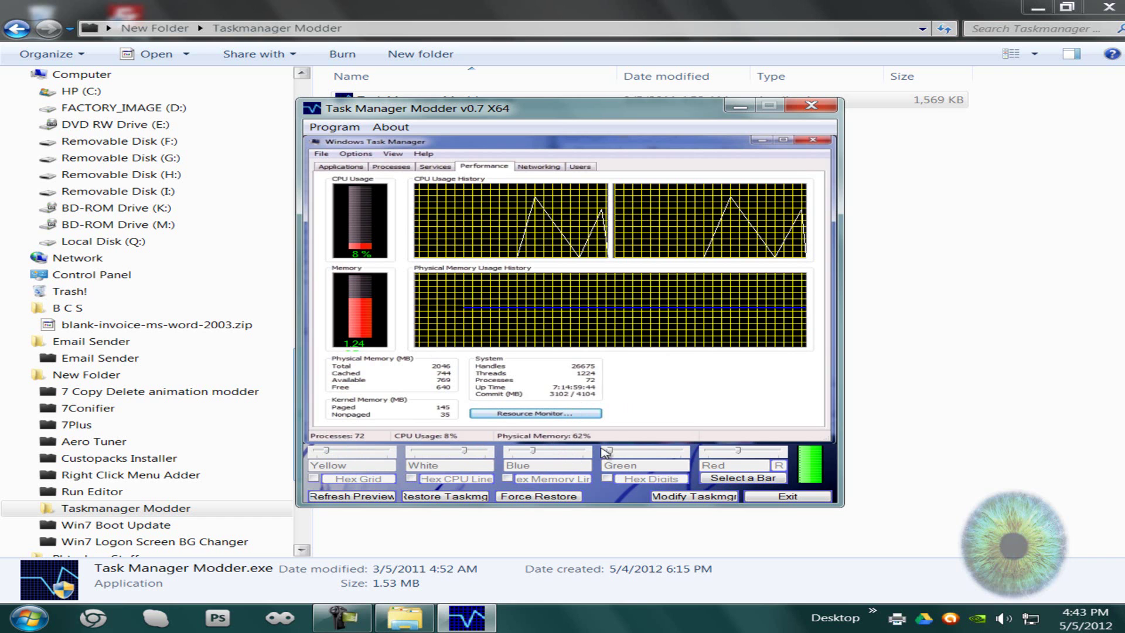
left_click_drag(608, 450, 636, 454)
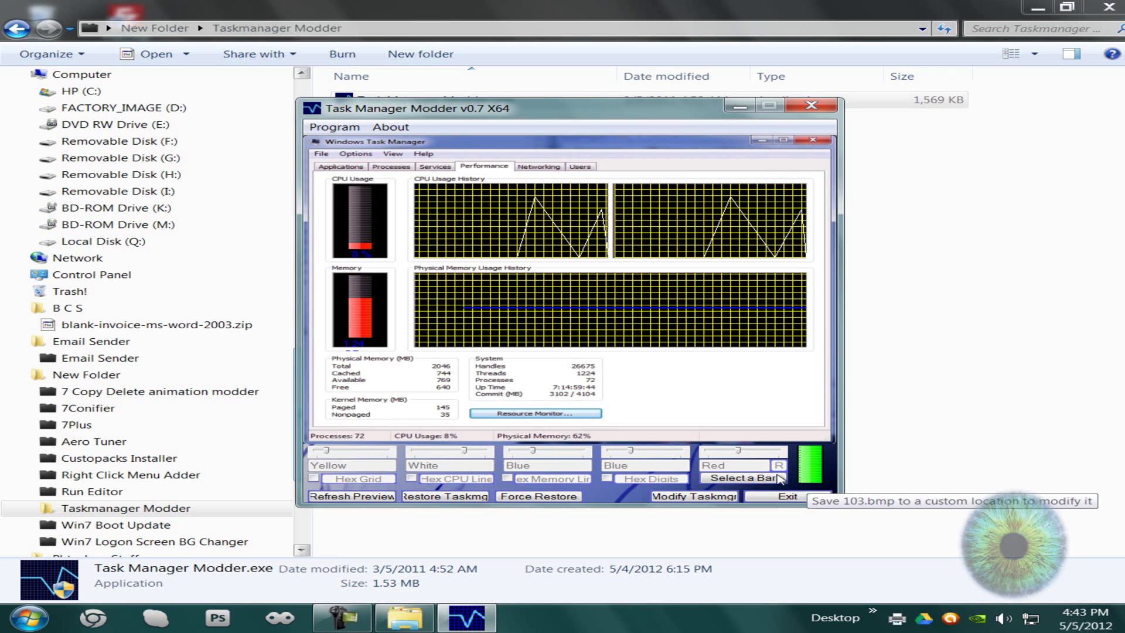
left_click(726, 457)
mouse_move(714, 454)
left_mouse_down()
mouse_move(788, 453)
mouse_move(699, 452)
left_mouse_up()
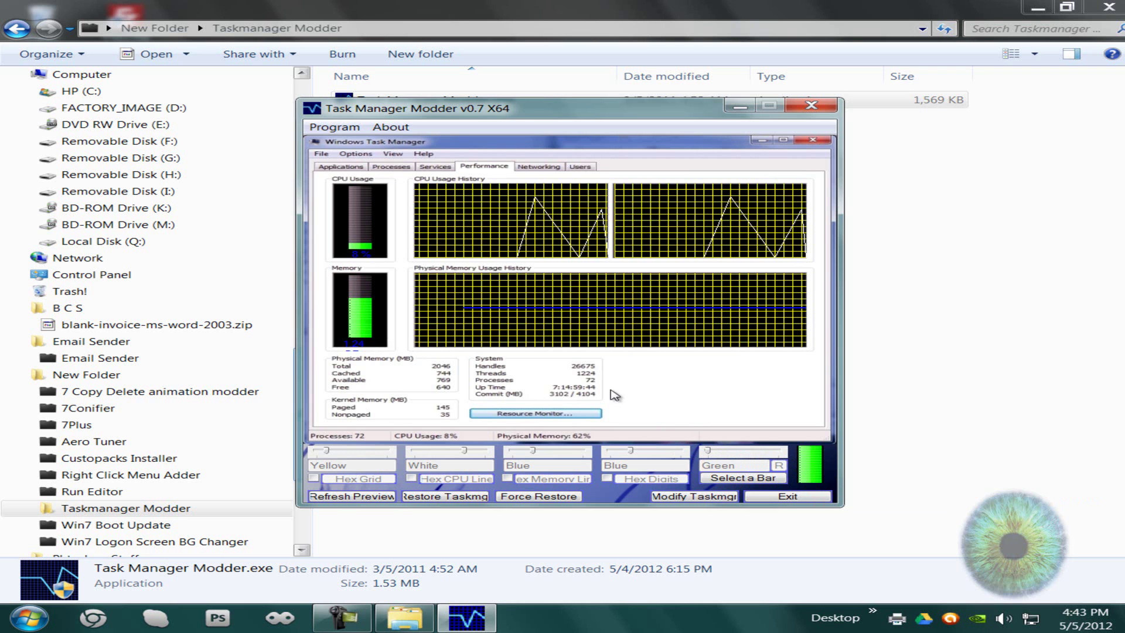
Cancel saving the bar image, inspect the recoloured Task Manager, then close it and the modder.
left_click(809, 463)
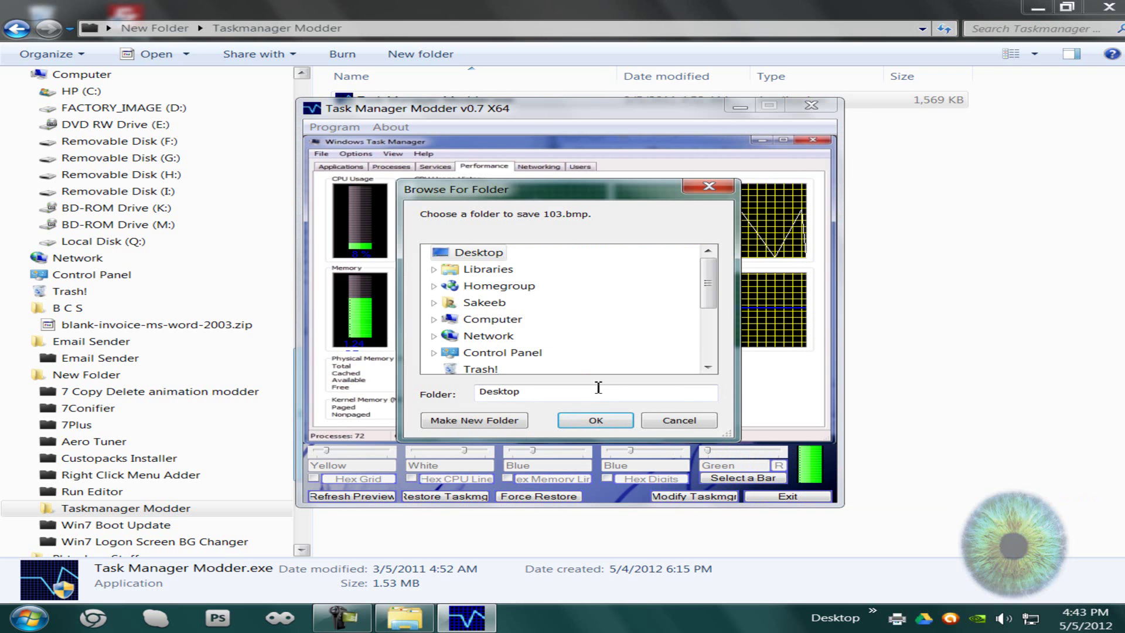
left_click(678, 421)
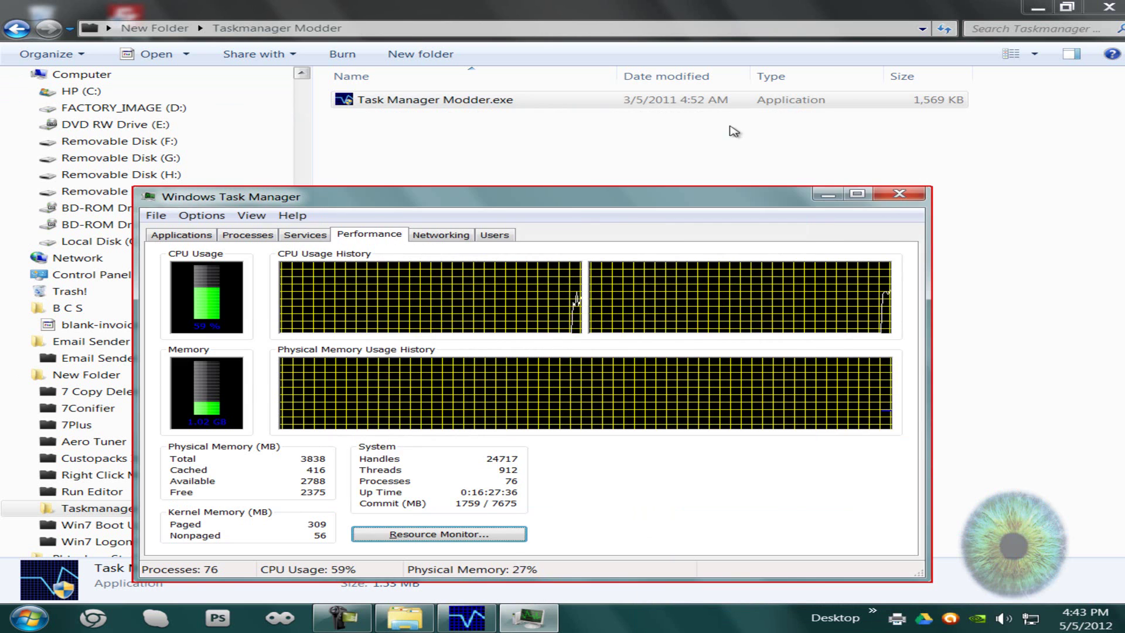
left_click_drag(589, 198, 697, 153)
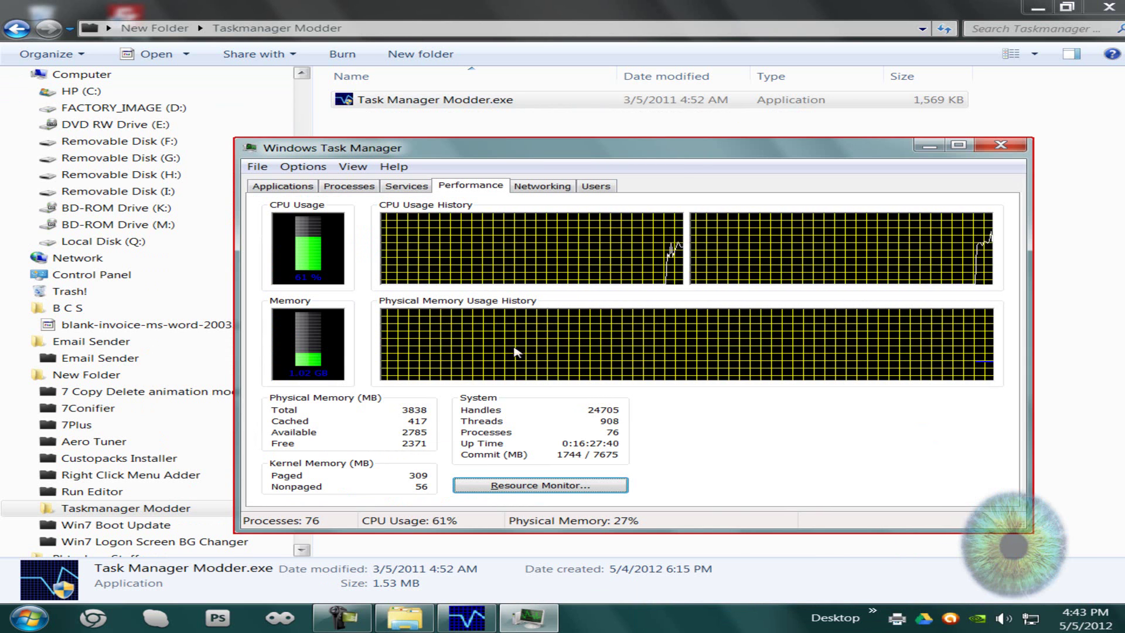
left_click(488, 615)
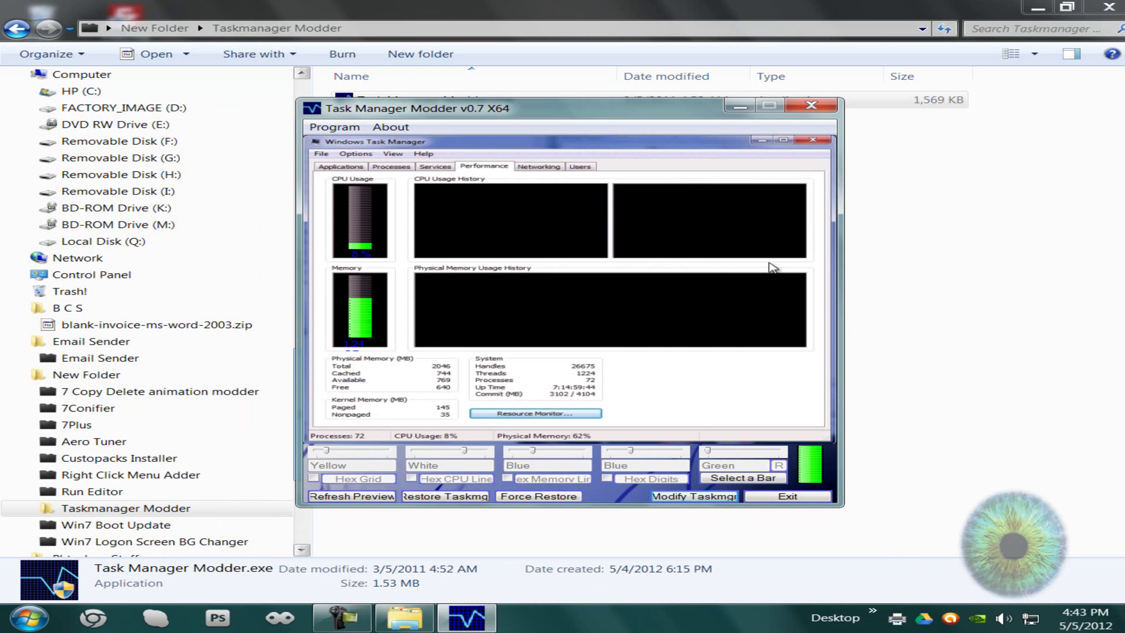
left_click(804, 498)
Go back to New Folder and launch Run Editor from its folder.
left_click(17, 28)
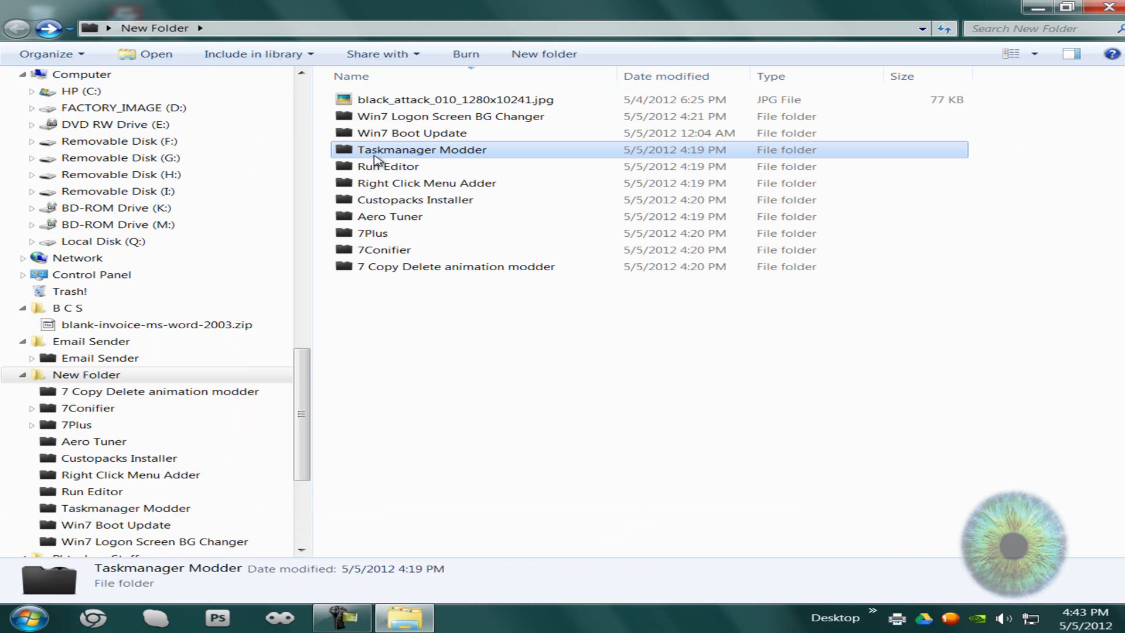
double_click(425, 169)
double_click(447, 136)
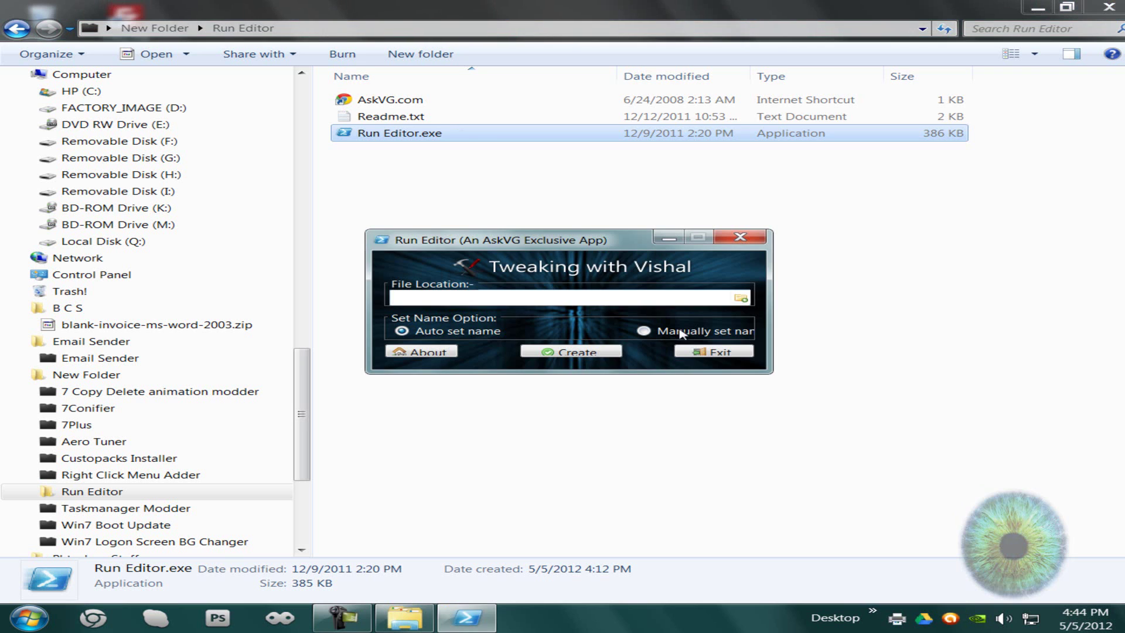
left_click_drag(562, 252, 600, 226)
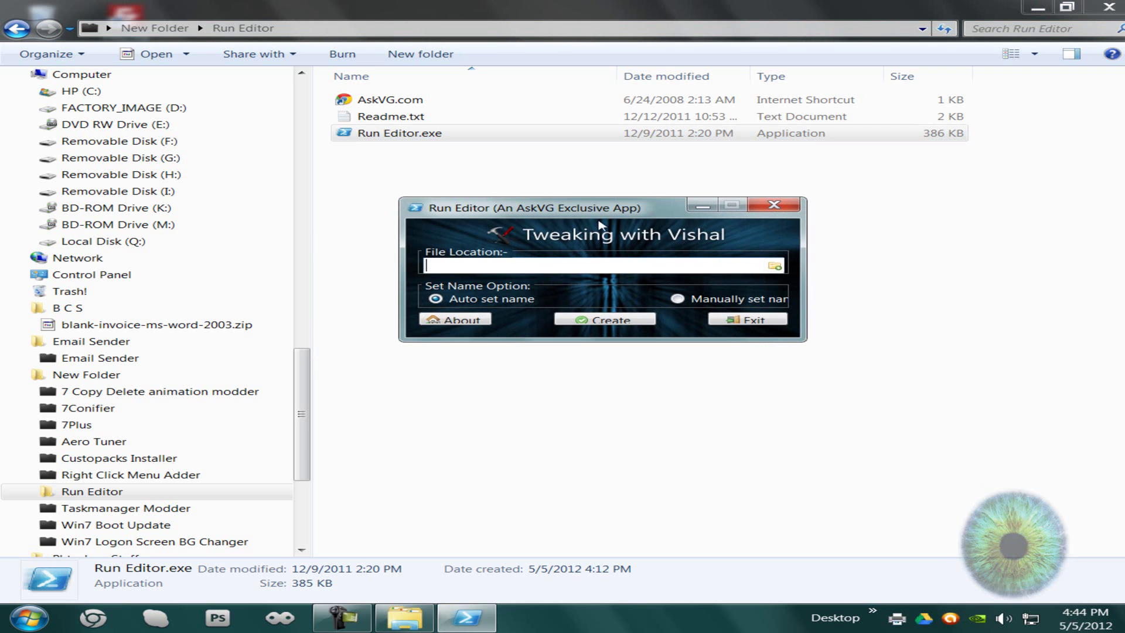
Browse via c:\Program Files (x86) to Google\Picasa3 and pick Picasa3.exe as the file location.
left_click(773, 268)
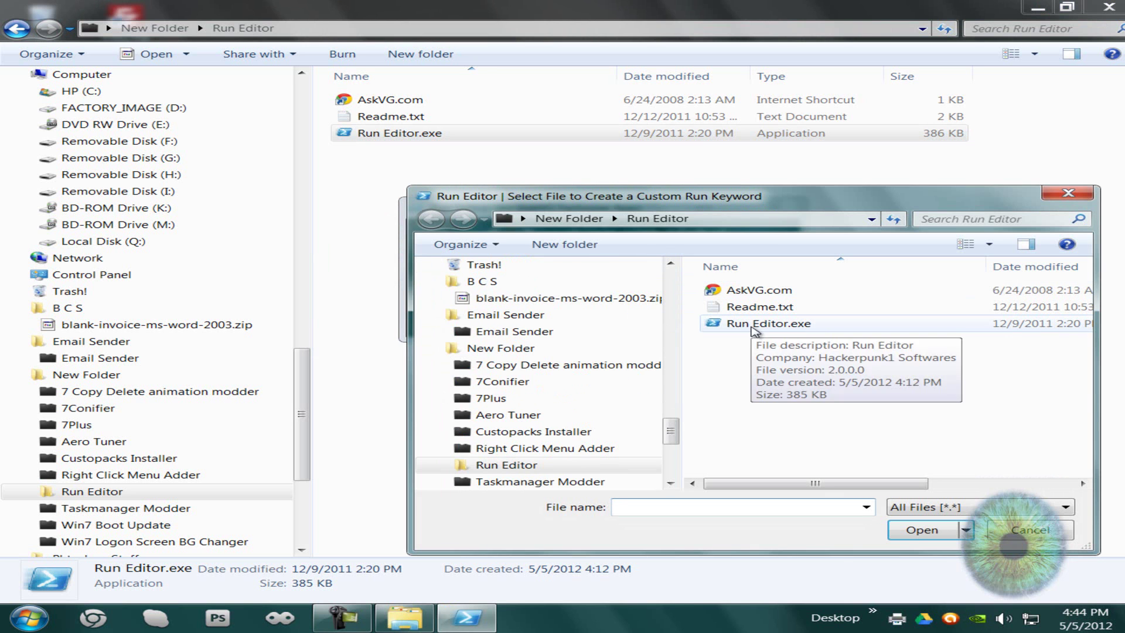
left_click(757, 219)
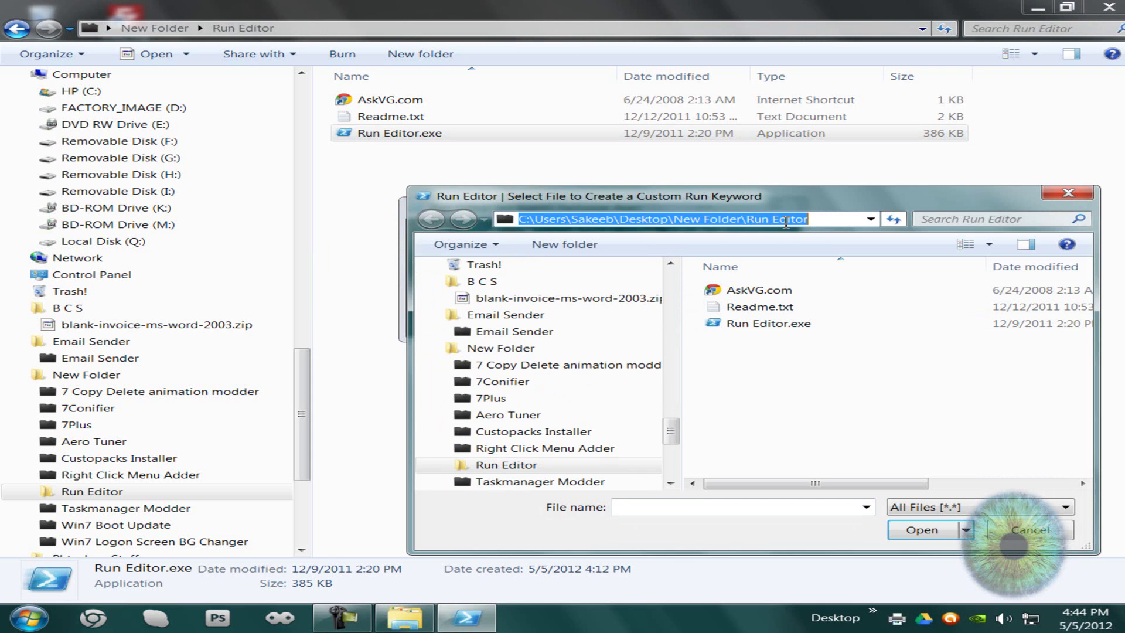
type("c:\\")
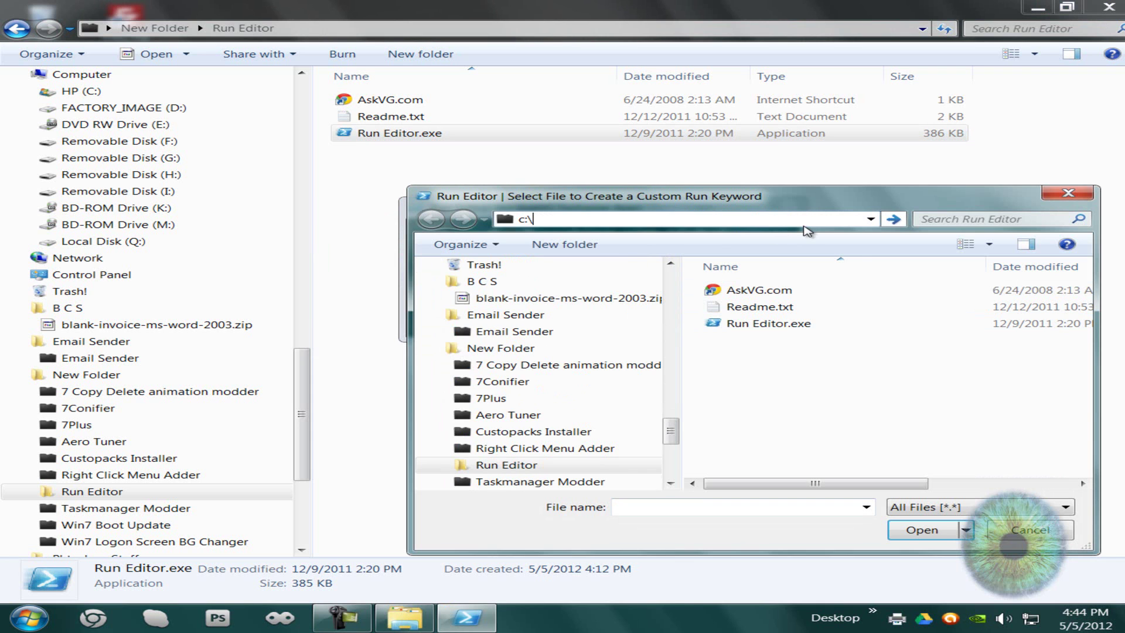
type("Program ")
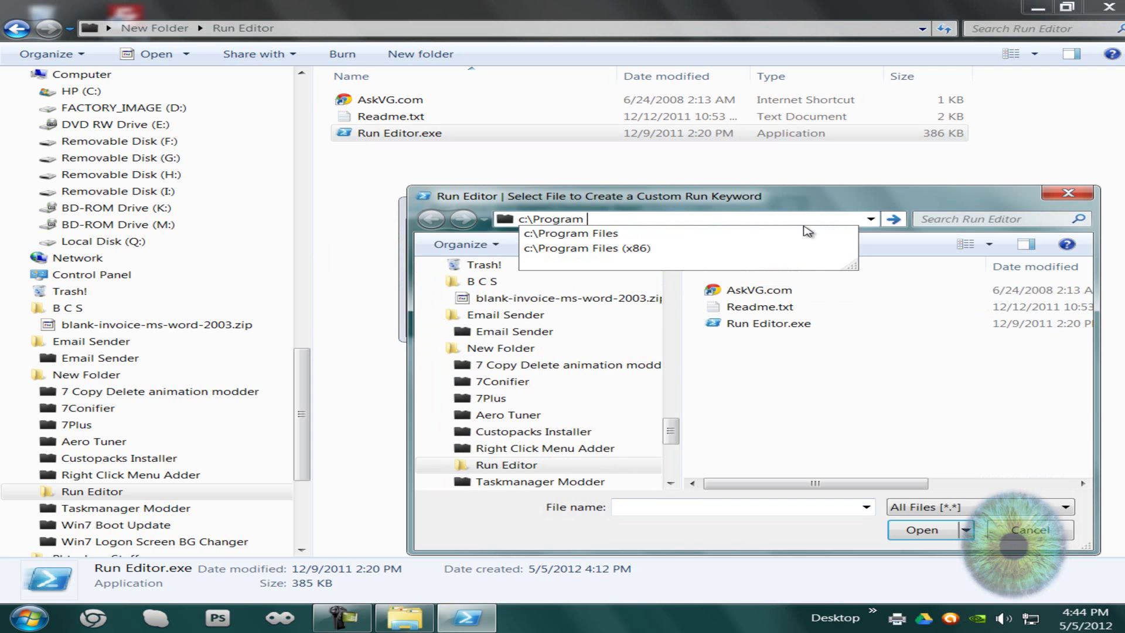
type("Files (x8")
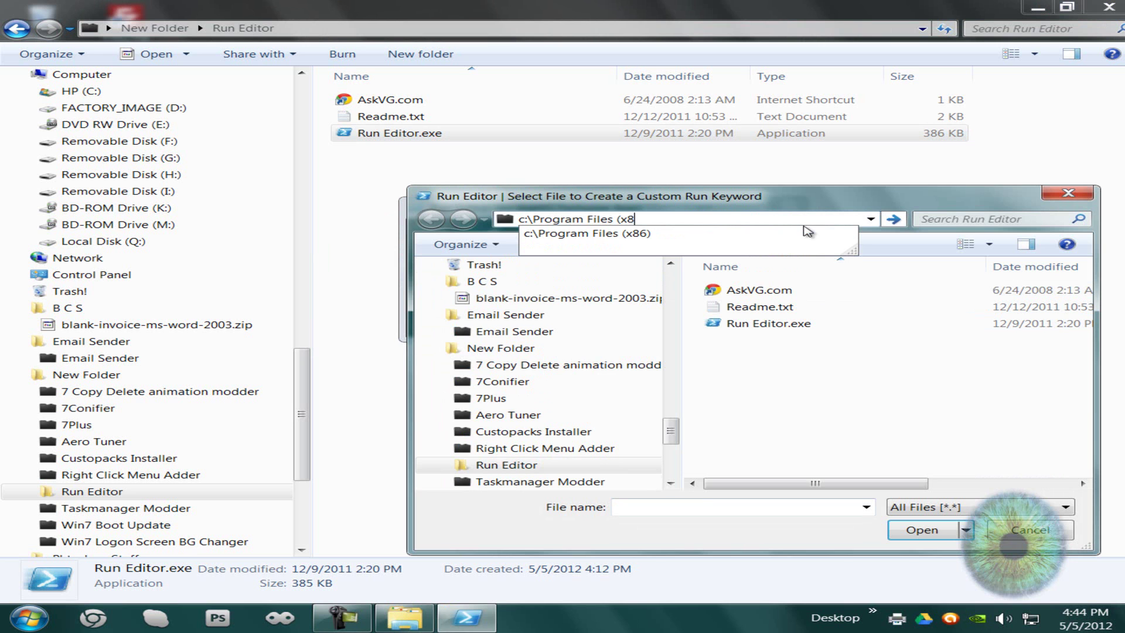
type("6)")
key("Return")
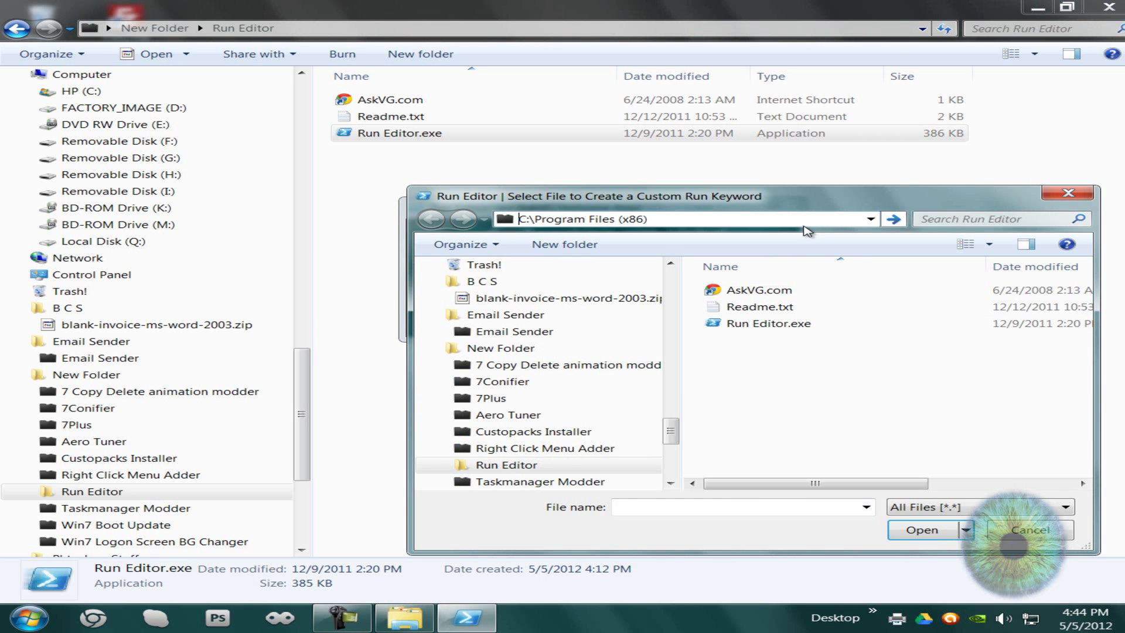
left_click_drag(1085, 286, 1085, 314)
double_click(879, 463)
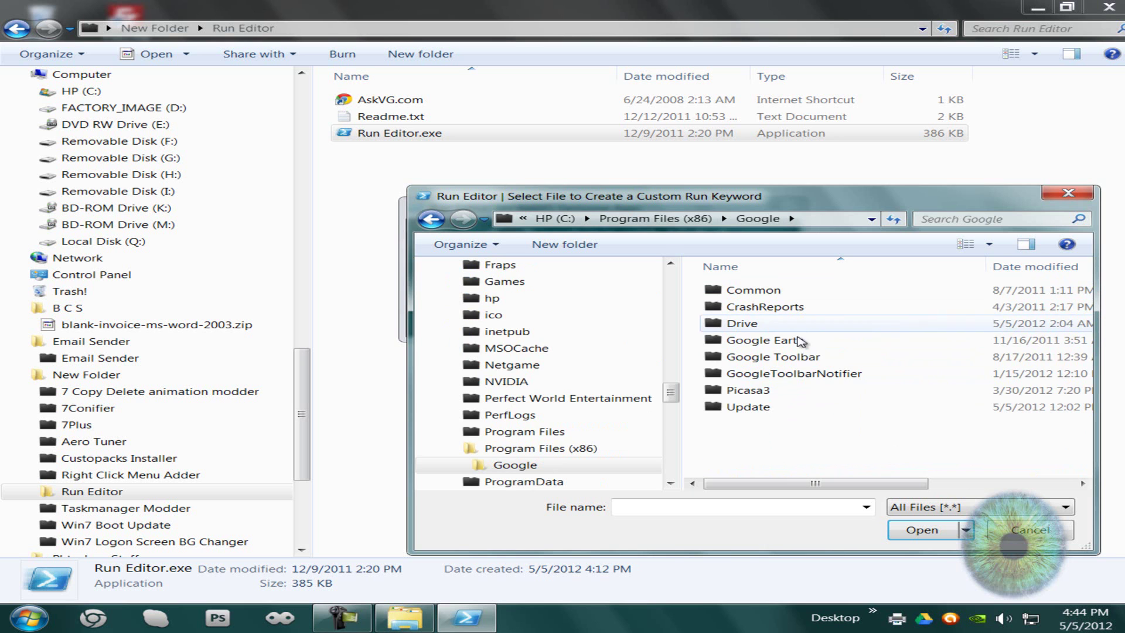
double_click(817, 390)
scroll(819, 397, "down", 2)
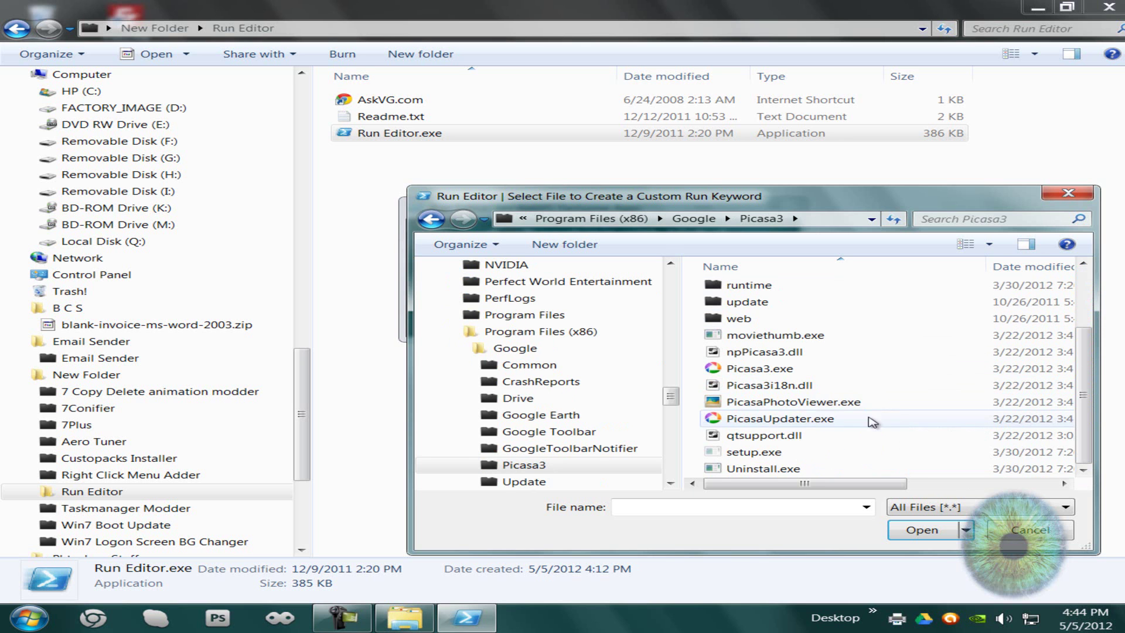
left_click(803, 369)
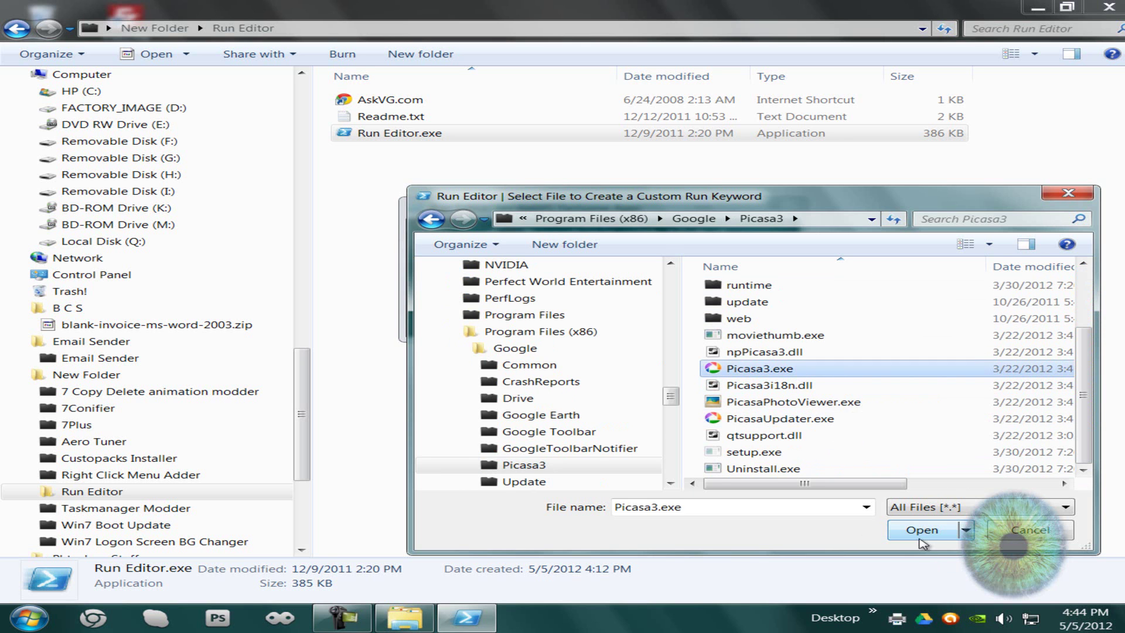
left_click(922, 530)
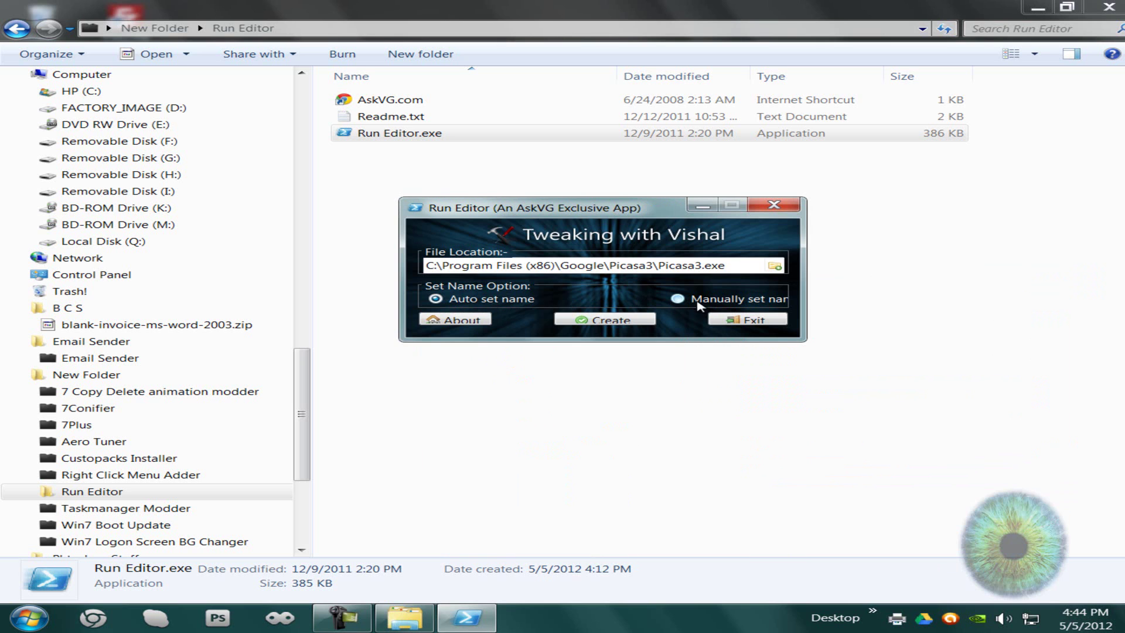
Try creating a manually named picasa keyword, then quit after the unhandled-exception error.
left_click(696, 301)
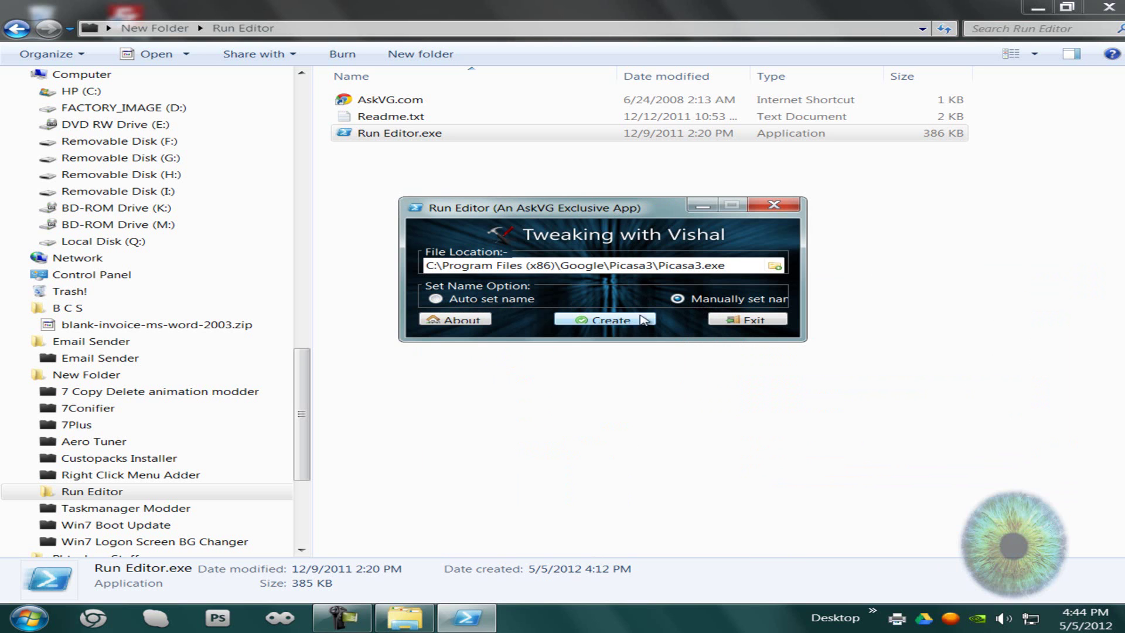
left_click(604, 328)
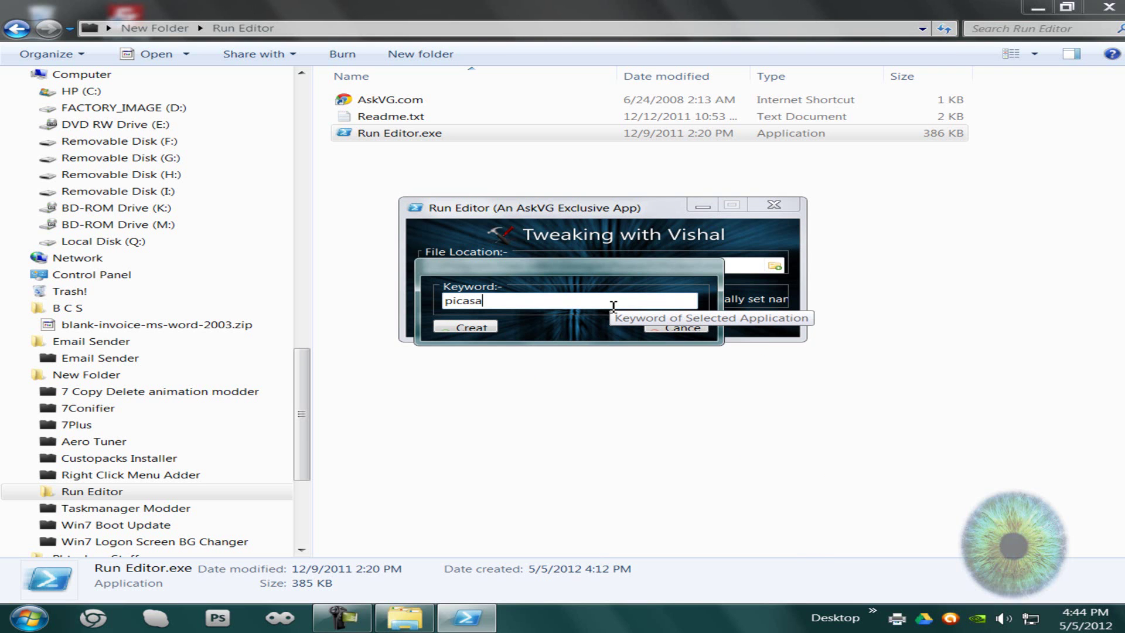
left_click(491, 333)
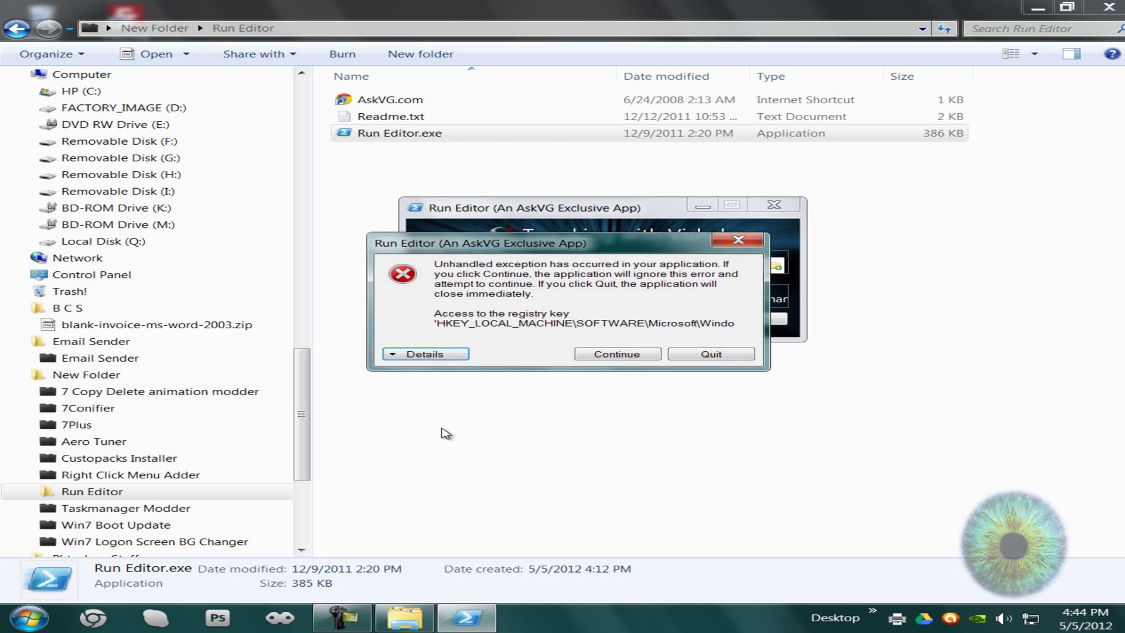
left_click(689, 359)
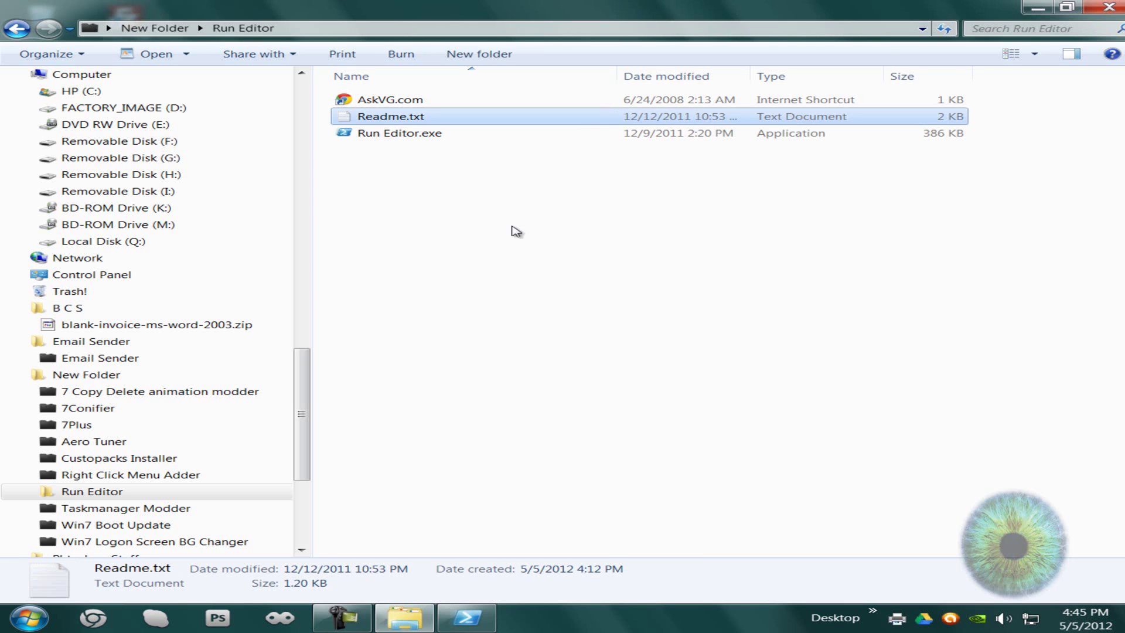
Relaunch Run Editor.exe with administrator rights and bring its window forward.
right_click(457, 144)
left_click(399, 138)
right_click(397, 136)
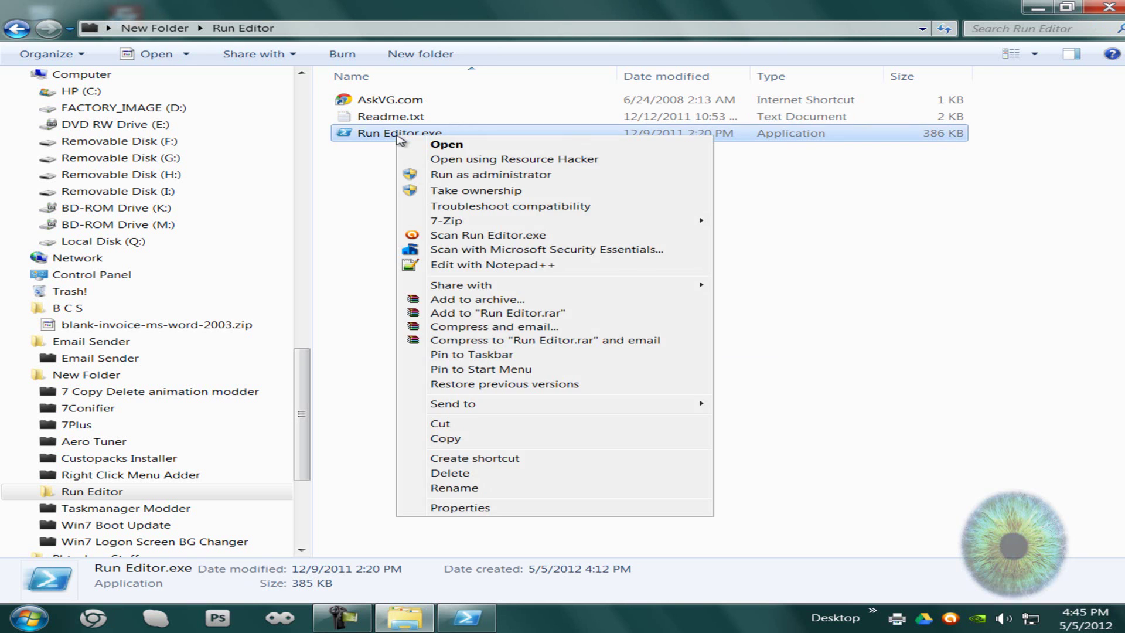
left_click(462, 175)
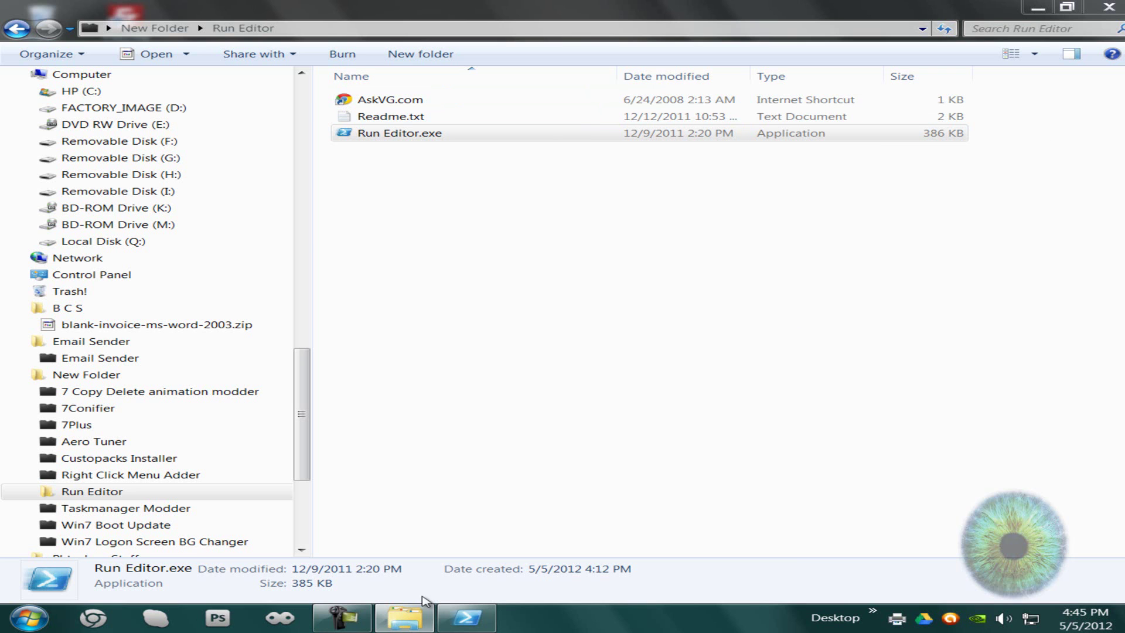
left_click(467, 617)
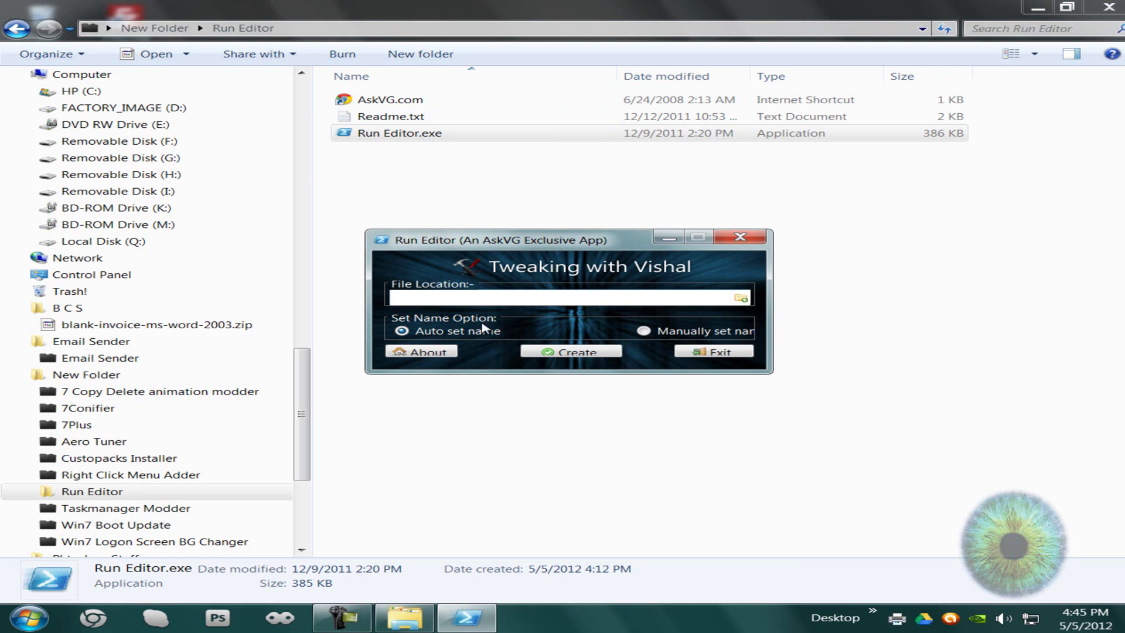
Pick Picasa3.exe again and try creating a keyword, then dismiss the error and close Run Editor.
left_click(741, 298)
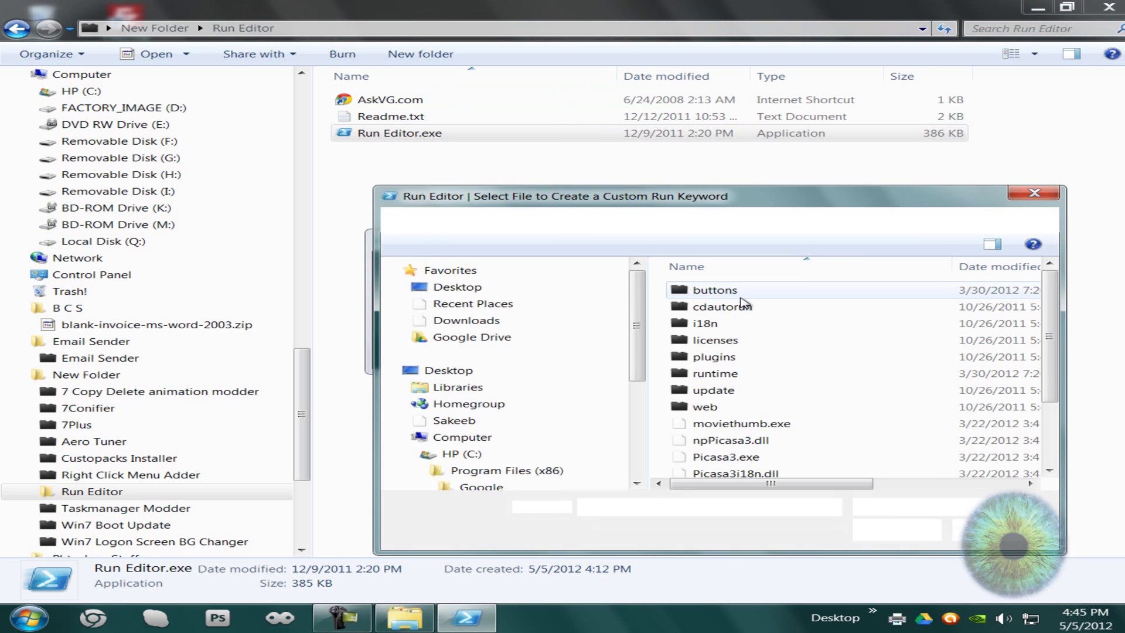
scroll(1049, 337, "down", 2)
left_click(753, 390)
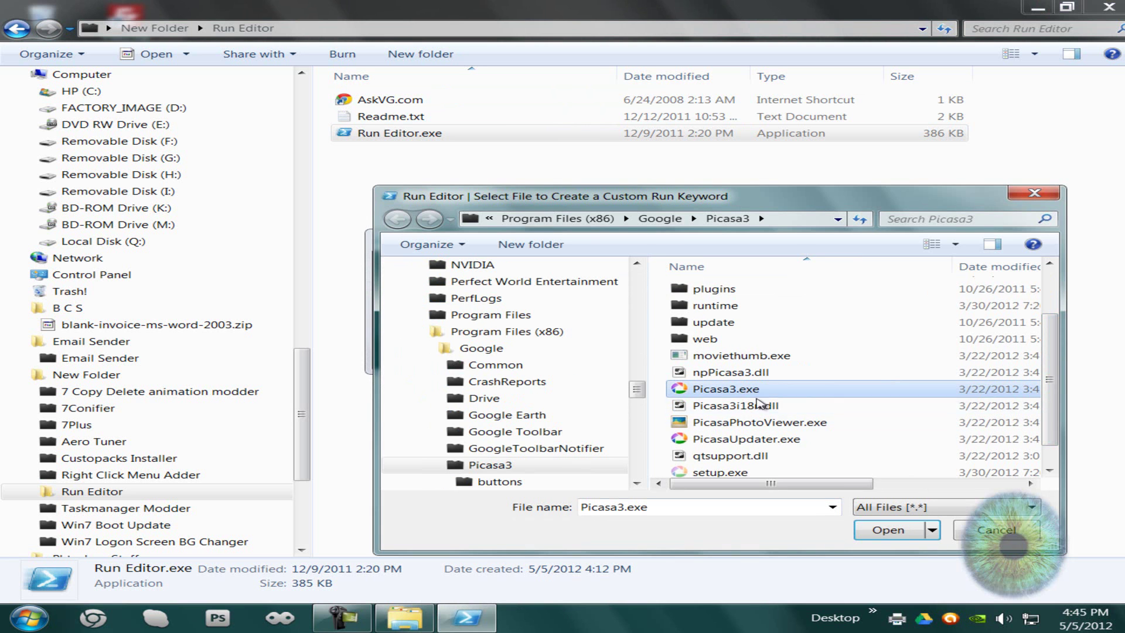
left_click(896, 530)
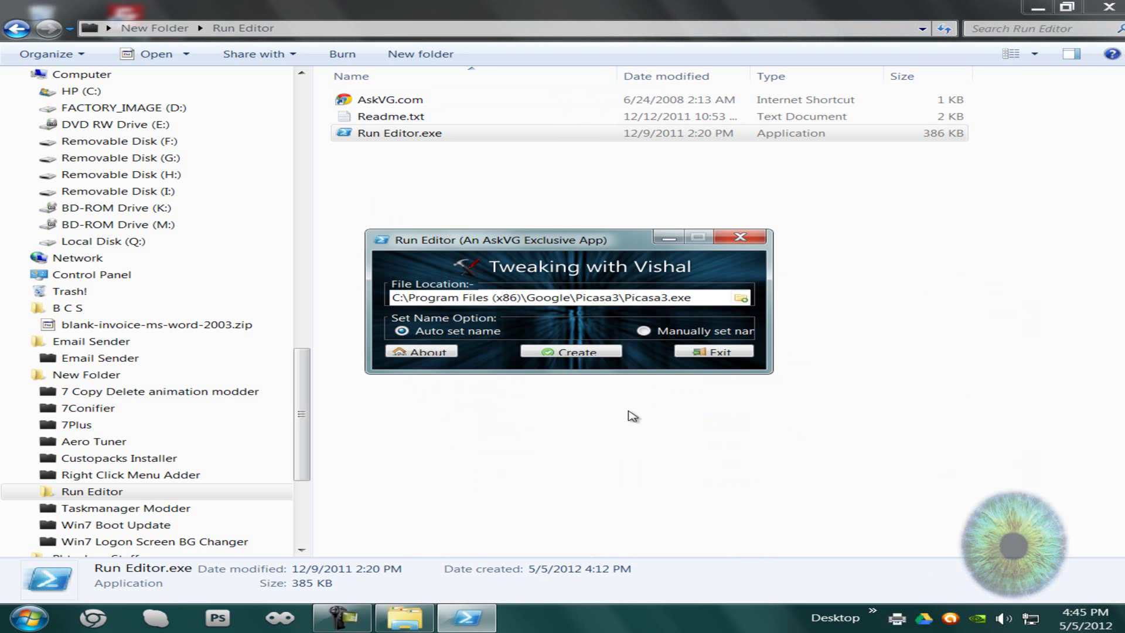
left_click(559, 353)
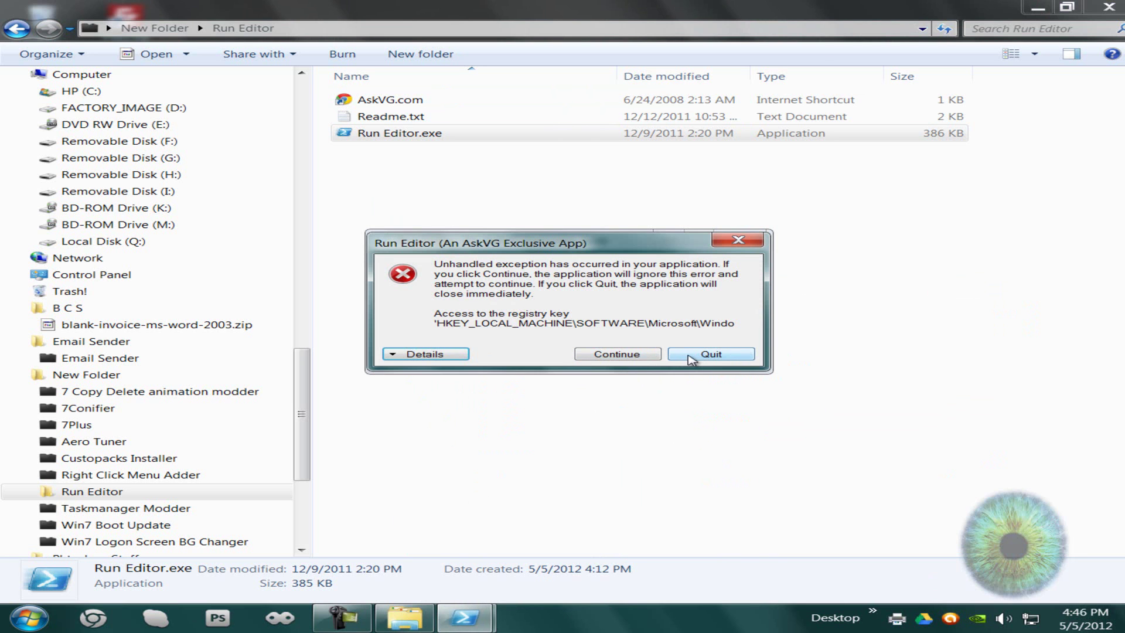
left_click(689, 356)
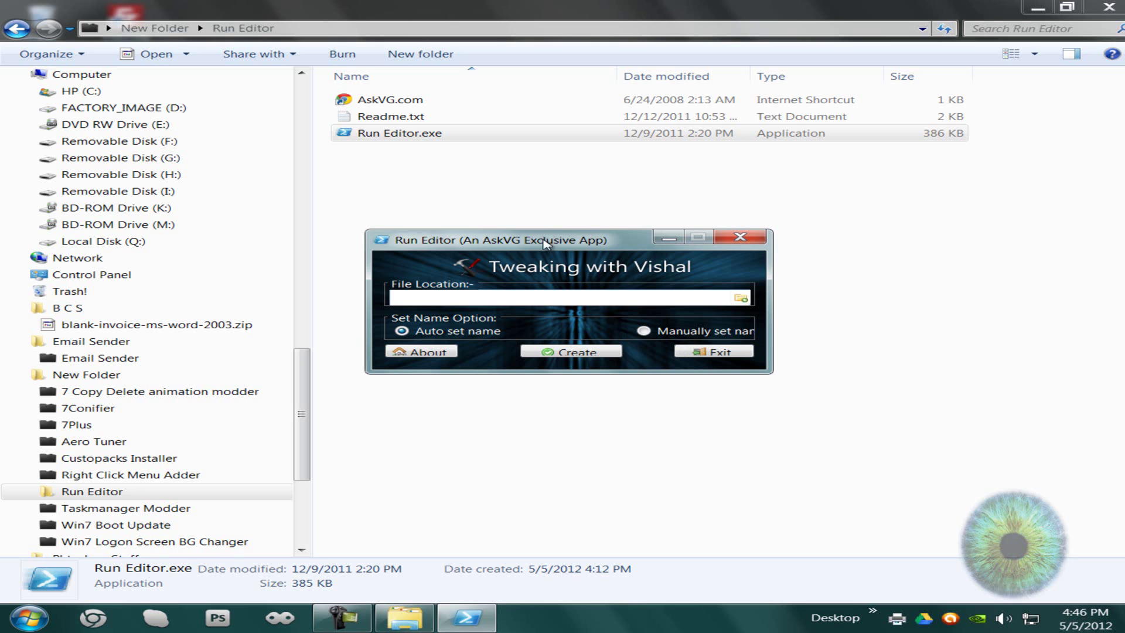
left_click(740, 237)
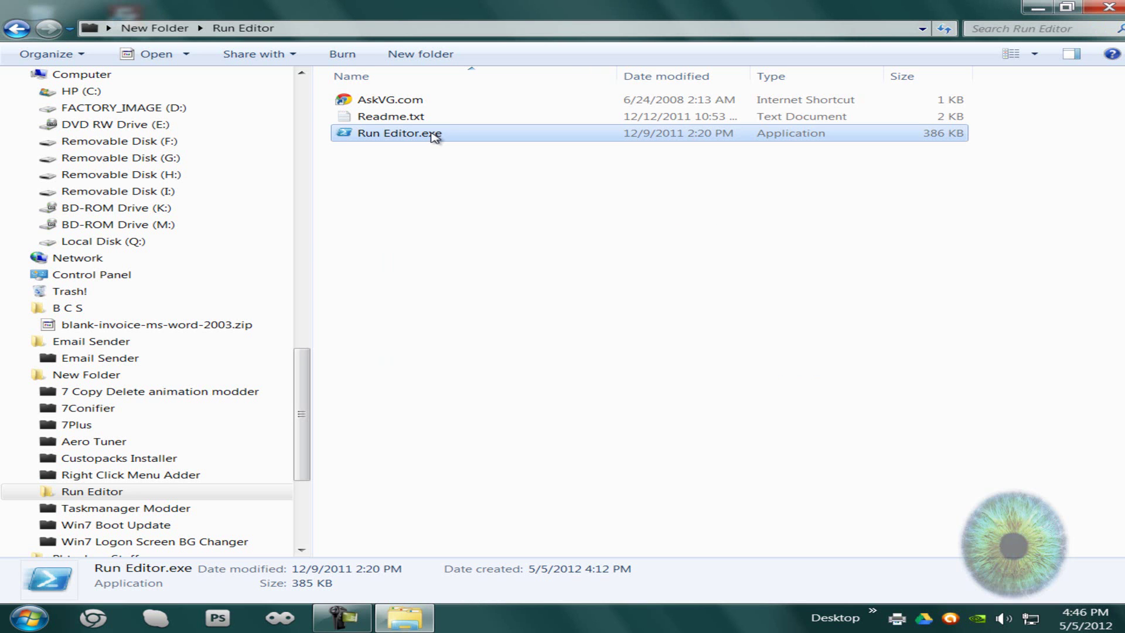
Run Run Editor as administrator and set Picasa3.exe as the file location.
right_click(435, 137)
left_click(516, 184)
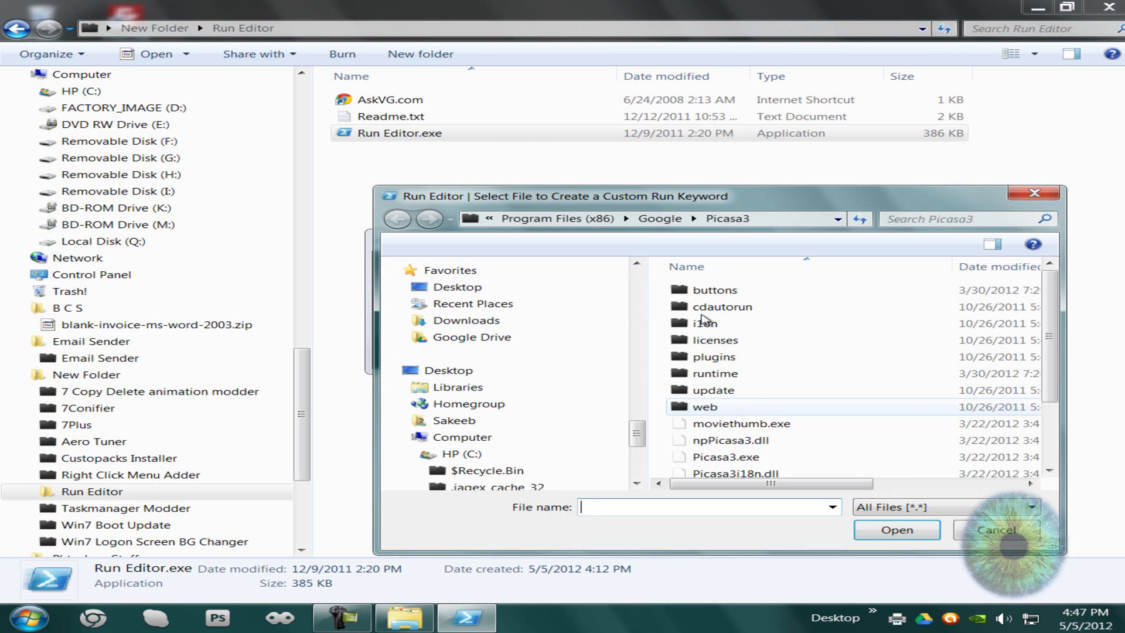
left_click(747, 460)
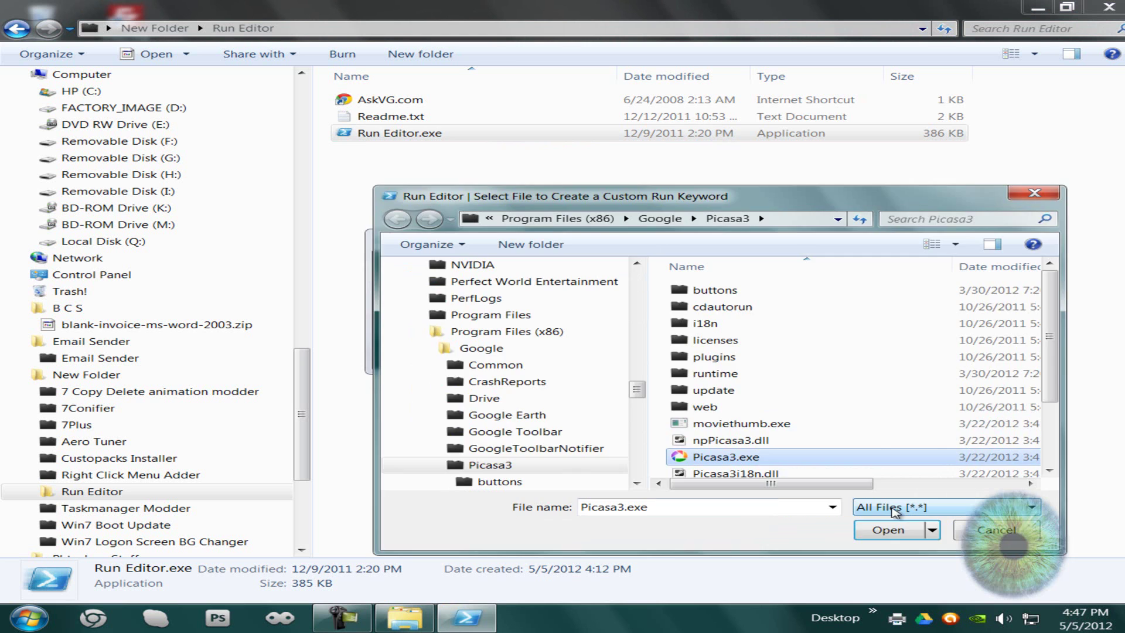
left_click(885, 528)
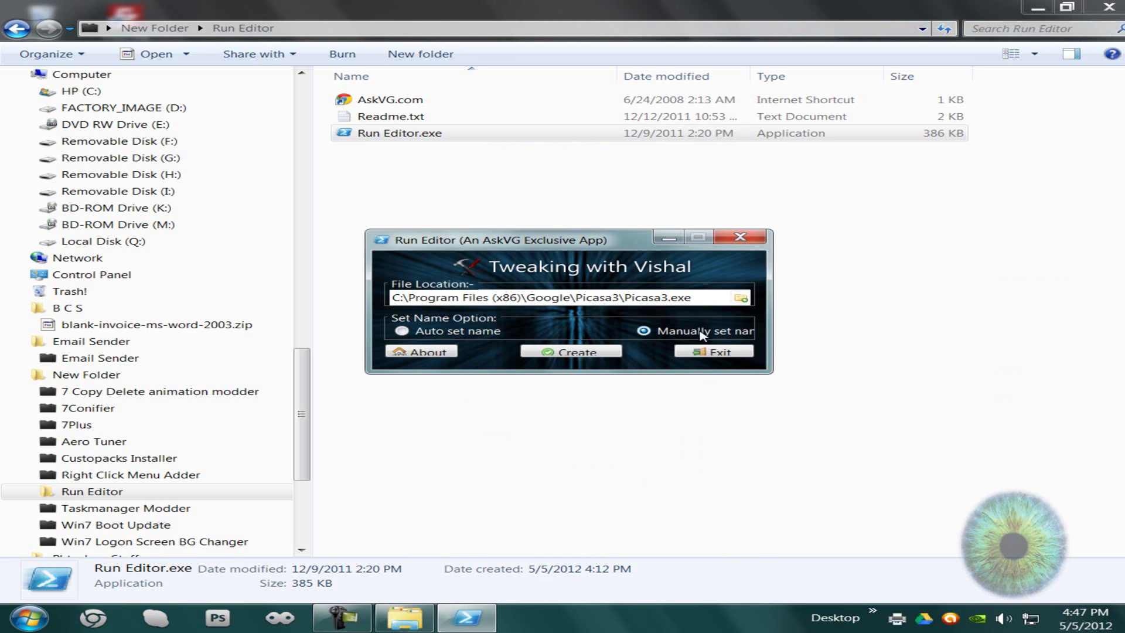
Create the manually named keyword sdf for Picasa3.exe and acknowledge the success message.
left_click(556, 354)
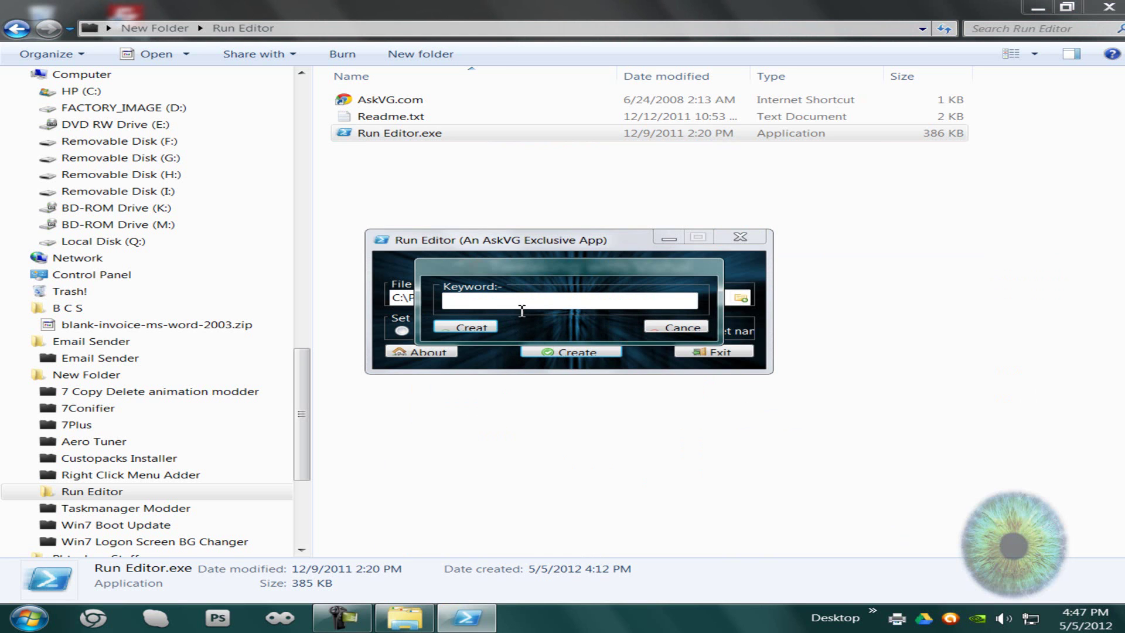
type("sdf")
left_click(485, 326)
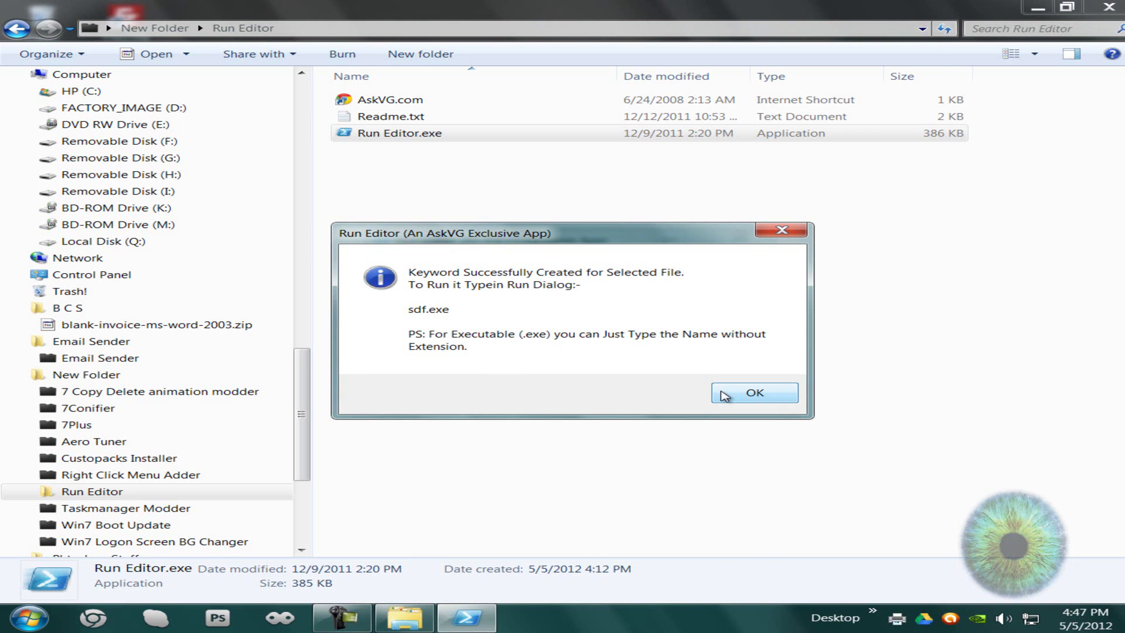
left_click(727, 398)
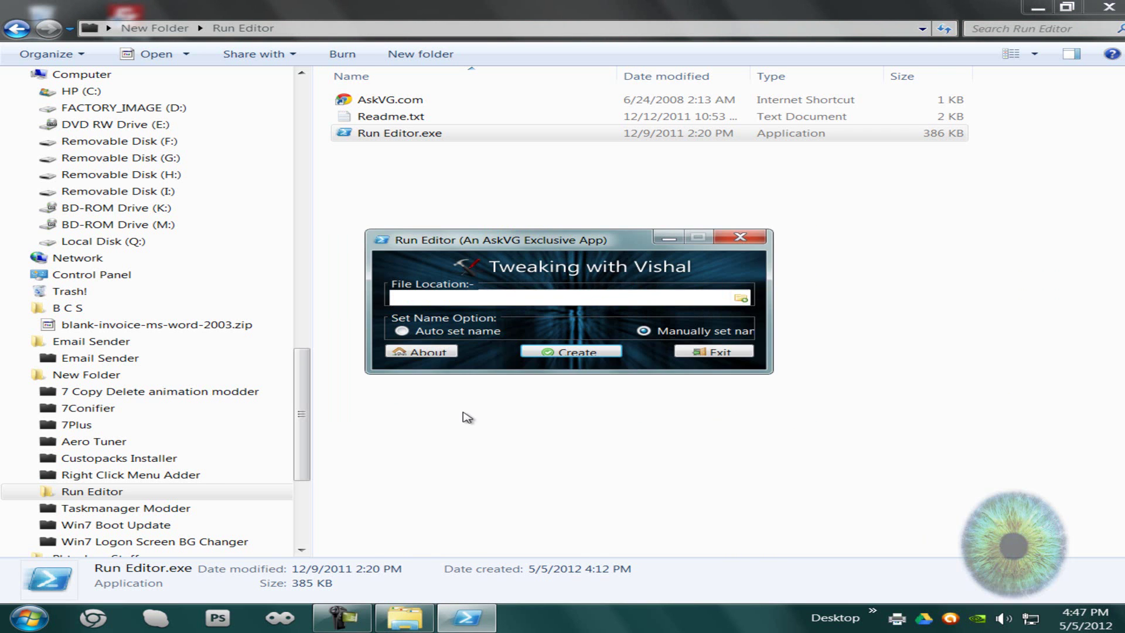
key("super+r")
Launch Picasa from the Run box with the new keyword, exit Run Editor, and return to New Folder.
type("cmd")
key("Return")
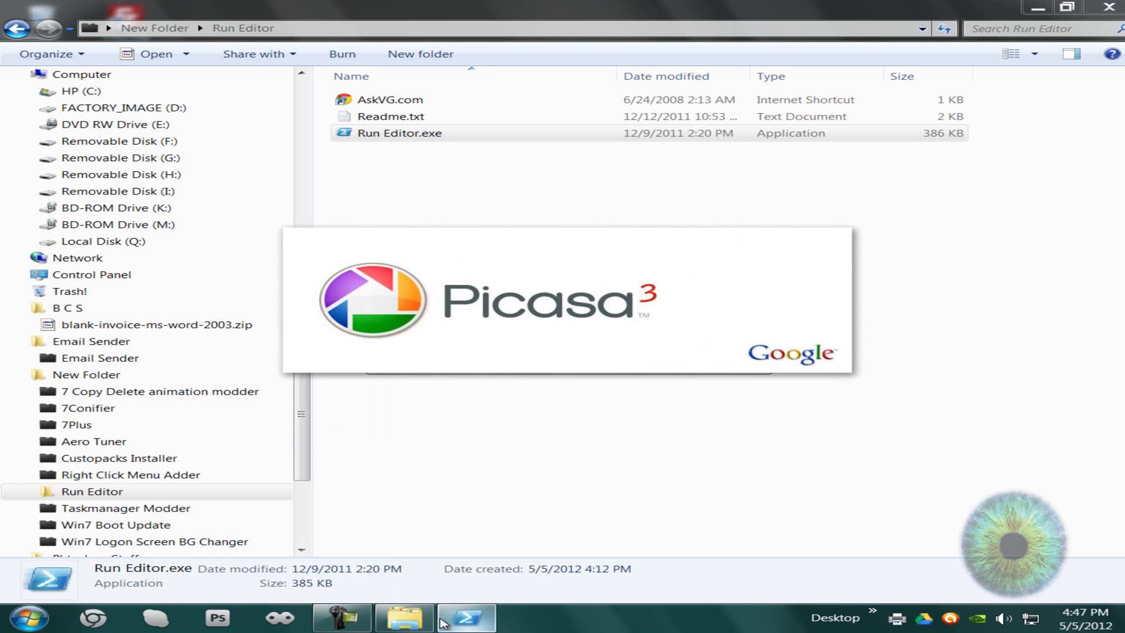
left_click(469, 618)
left_click(741, 352)
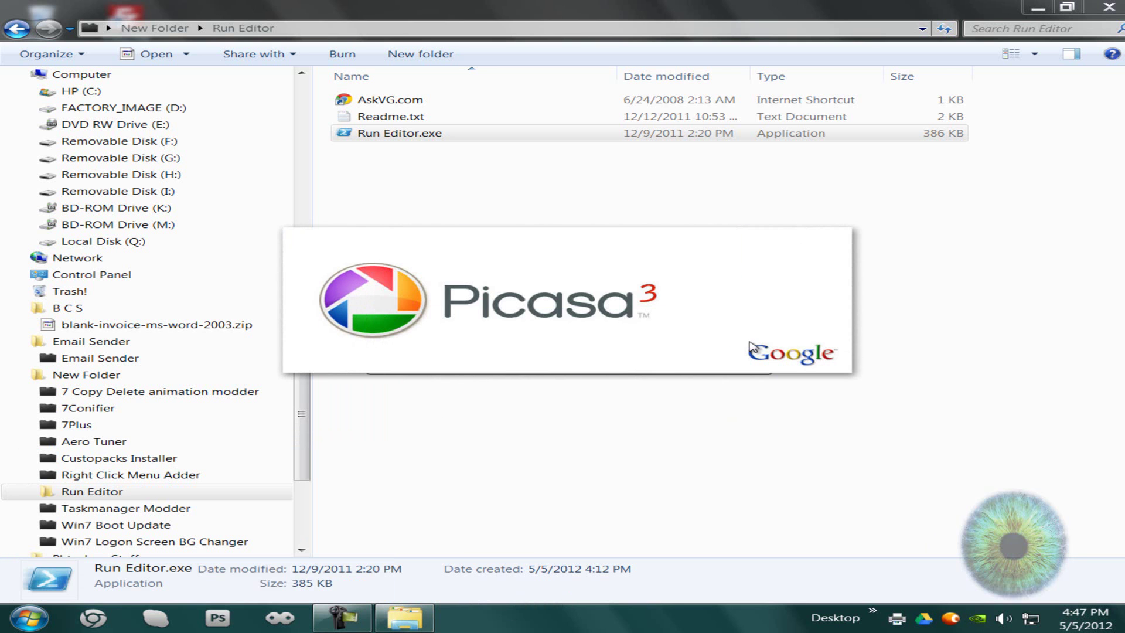
left_click(16, 28)
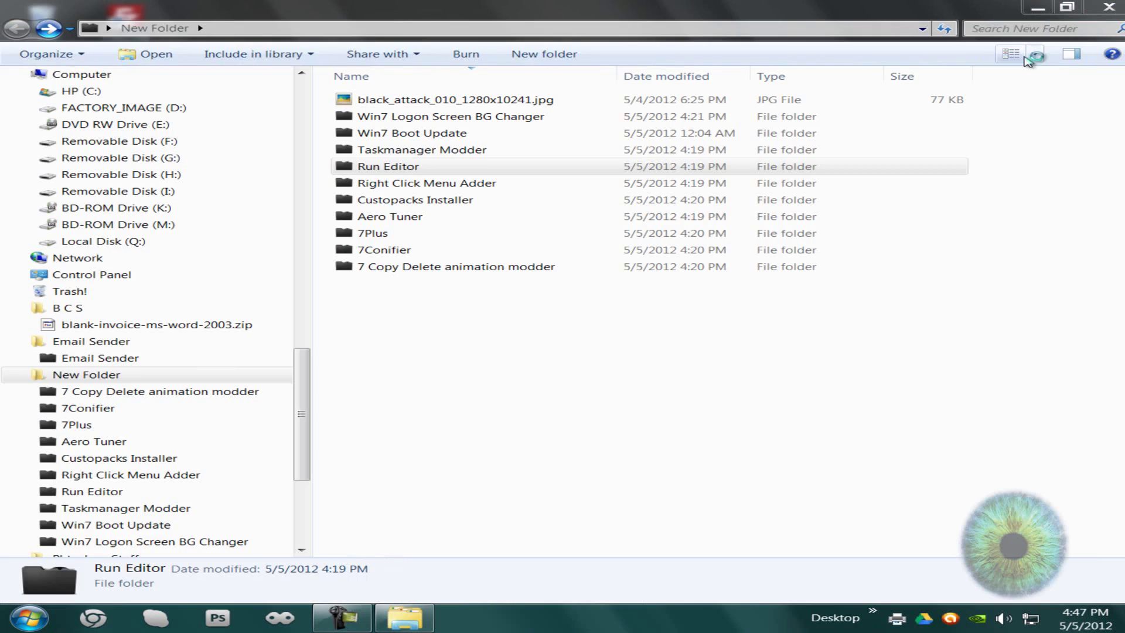
key("alt+Tab")
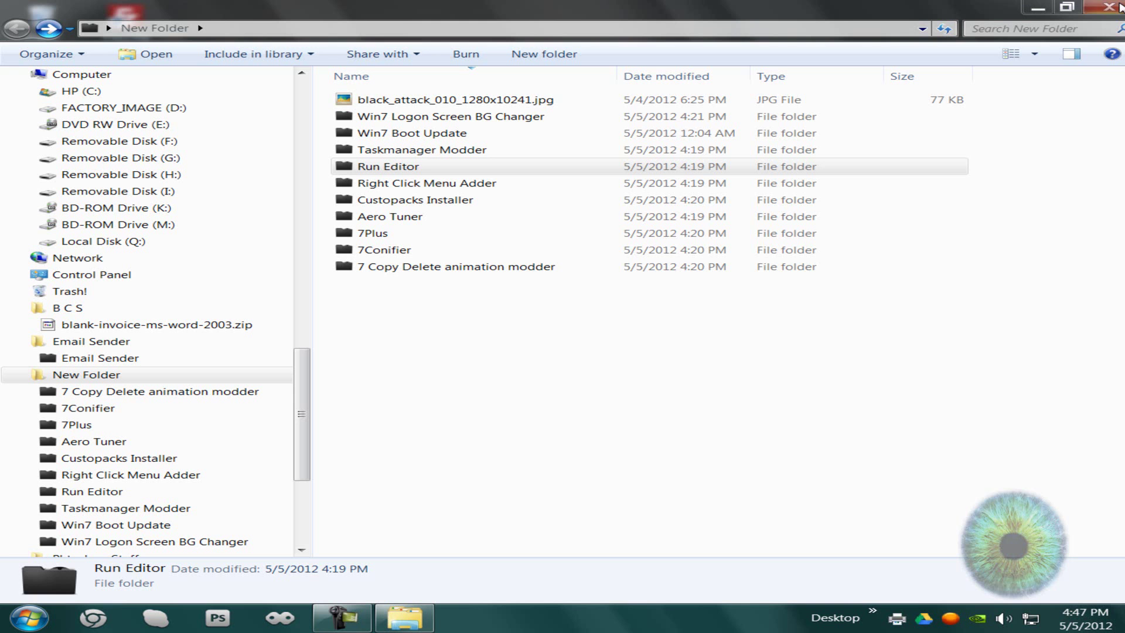
Open the Right Click Menu Adder folder and start Right Click Context Menu Adder 2.0.exe.
double_click(414, 183)
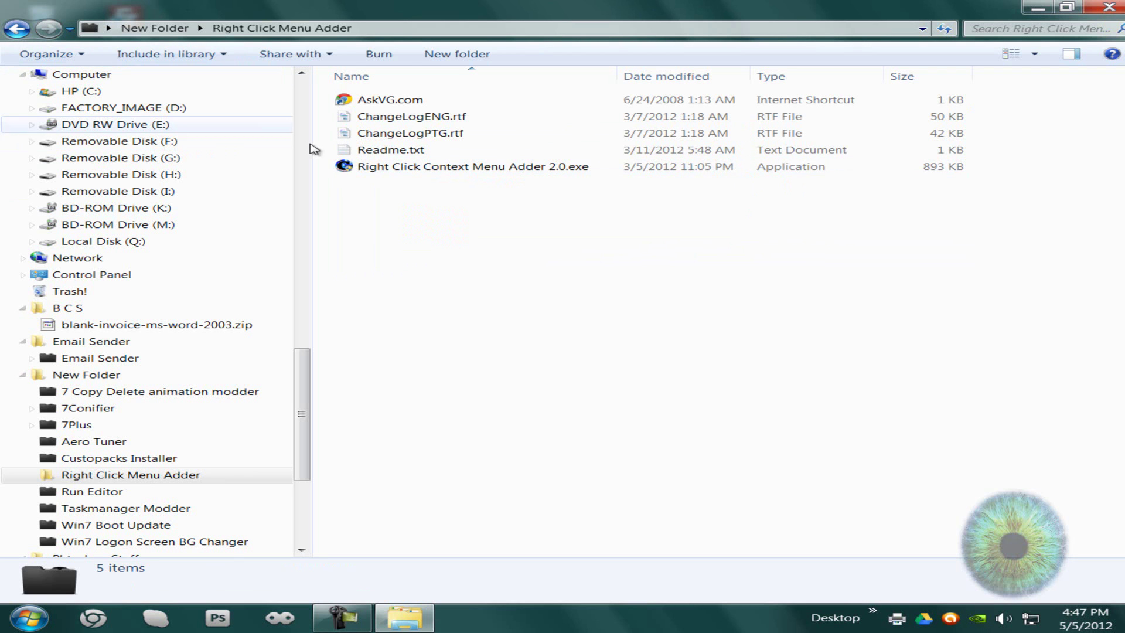
double_click(437, 168)
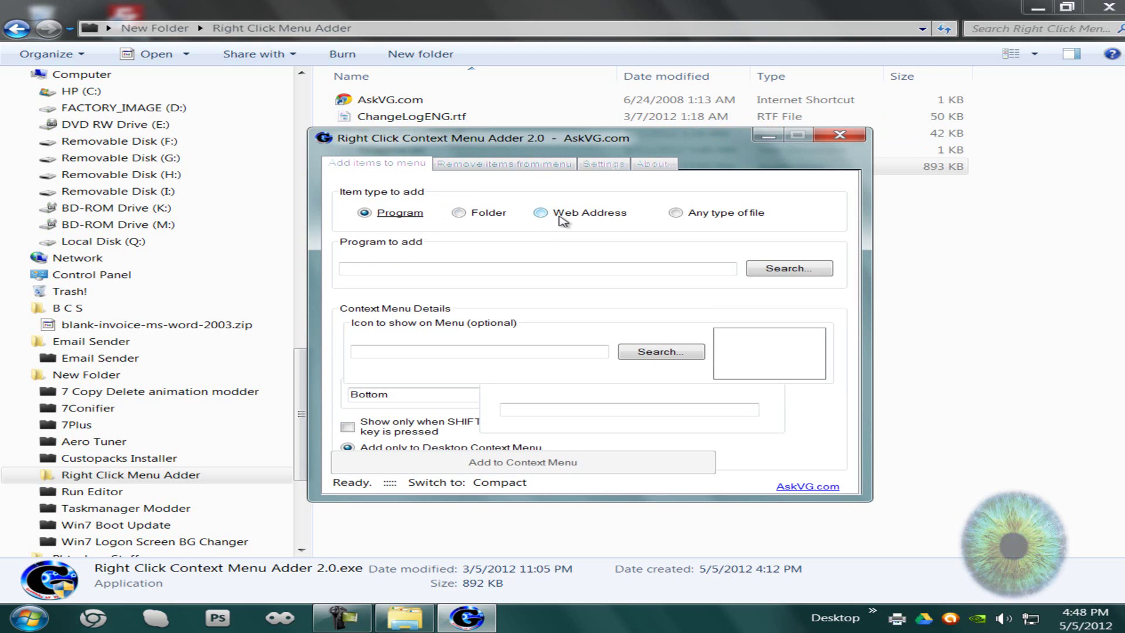
Add a Shift-only Web Address item named Google for google.com to the desktop menu.
left_click(559, 215)
left_click(526, 269)
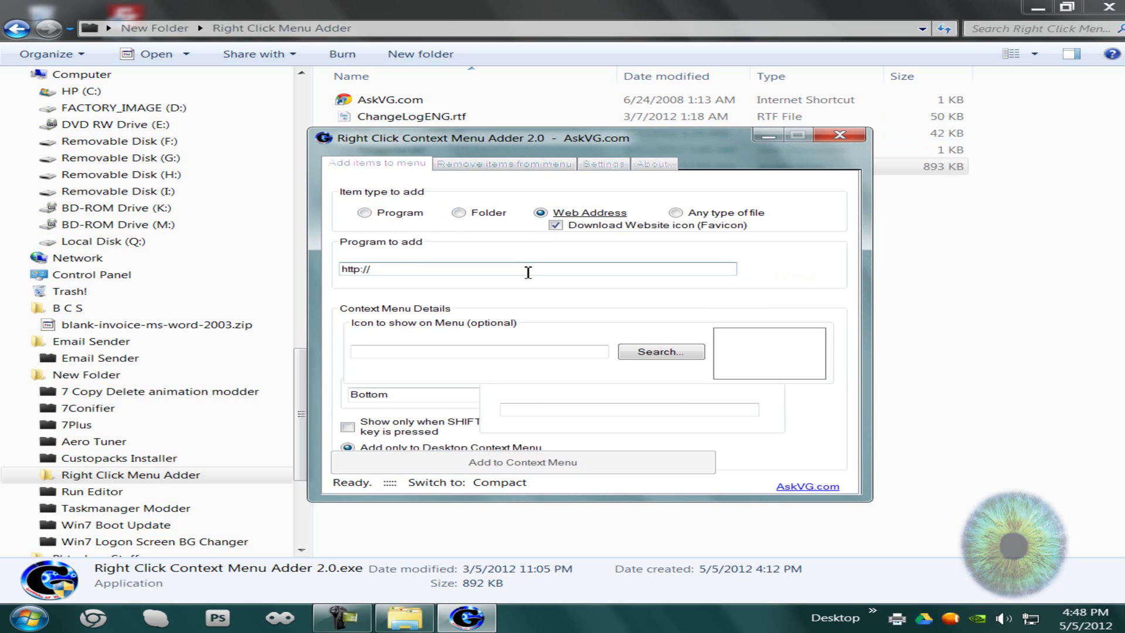
type("google.com")
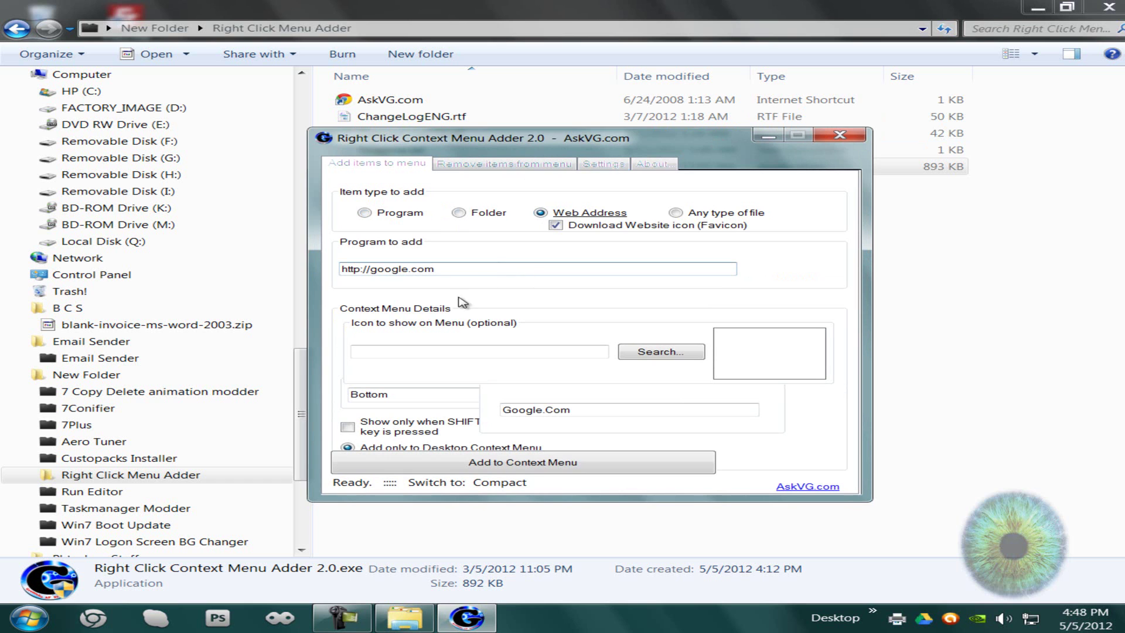
left_click(556, 410)
double_click(577, 413)
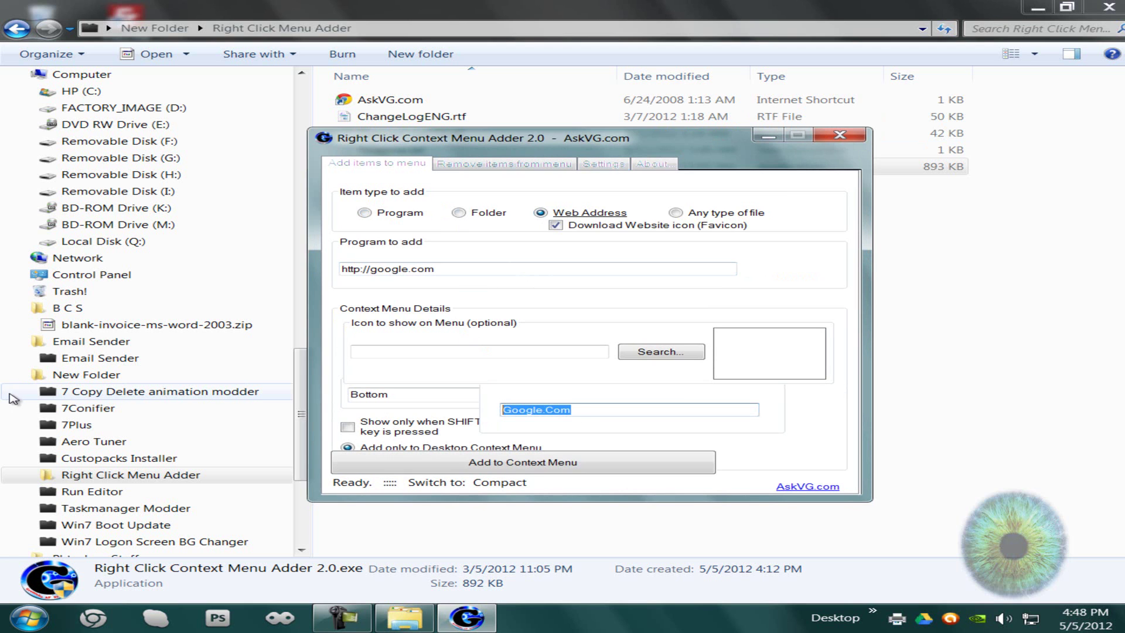
type("Go")
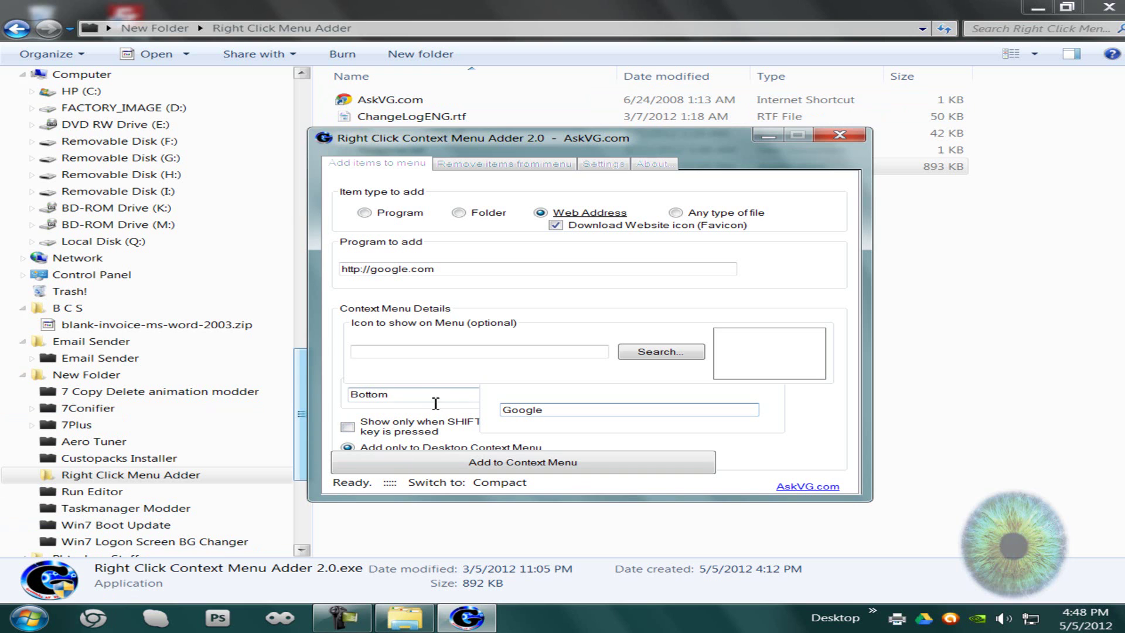
left_click(441, 398)
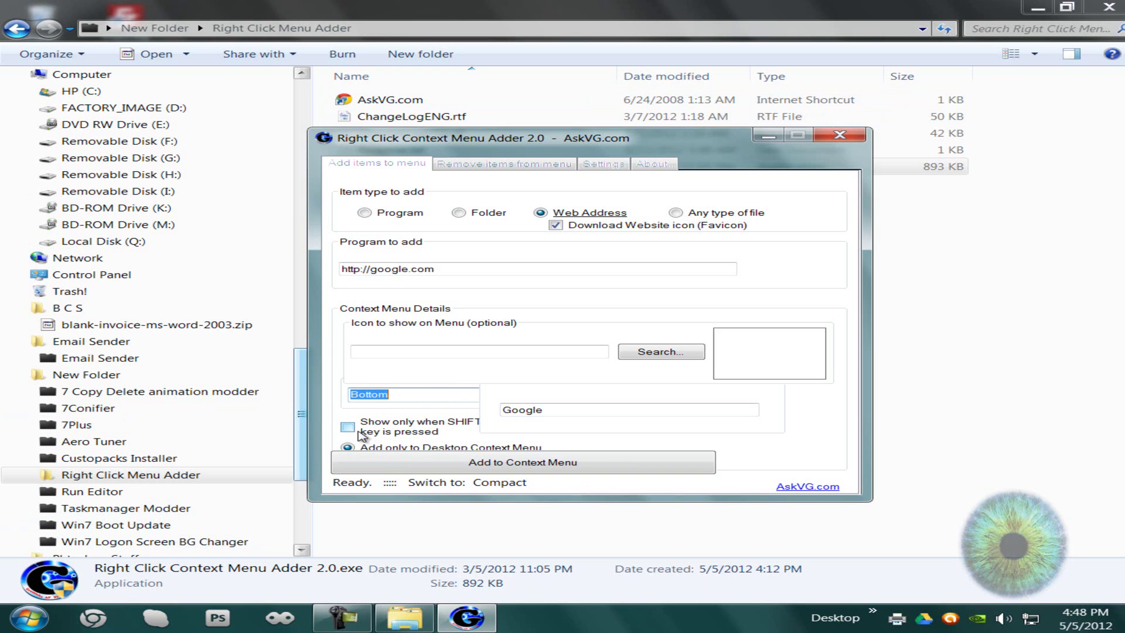
left_click(362, 434)
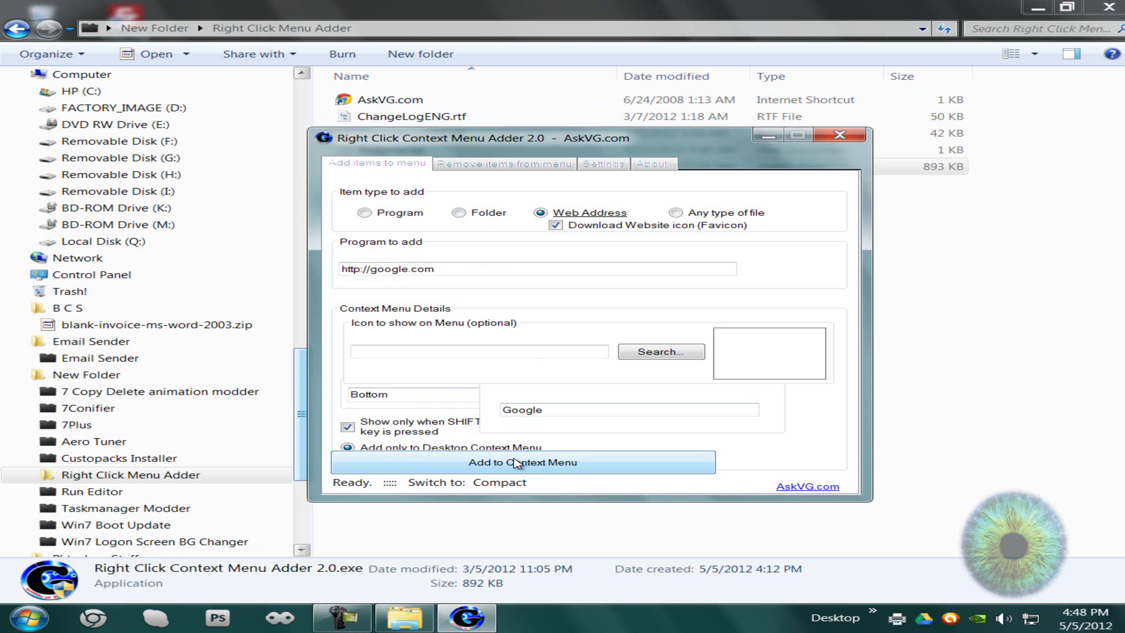
left_click(518, 463)
left_click(636, 361)
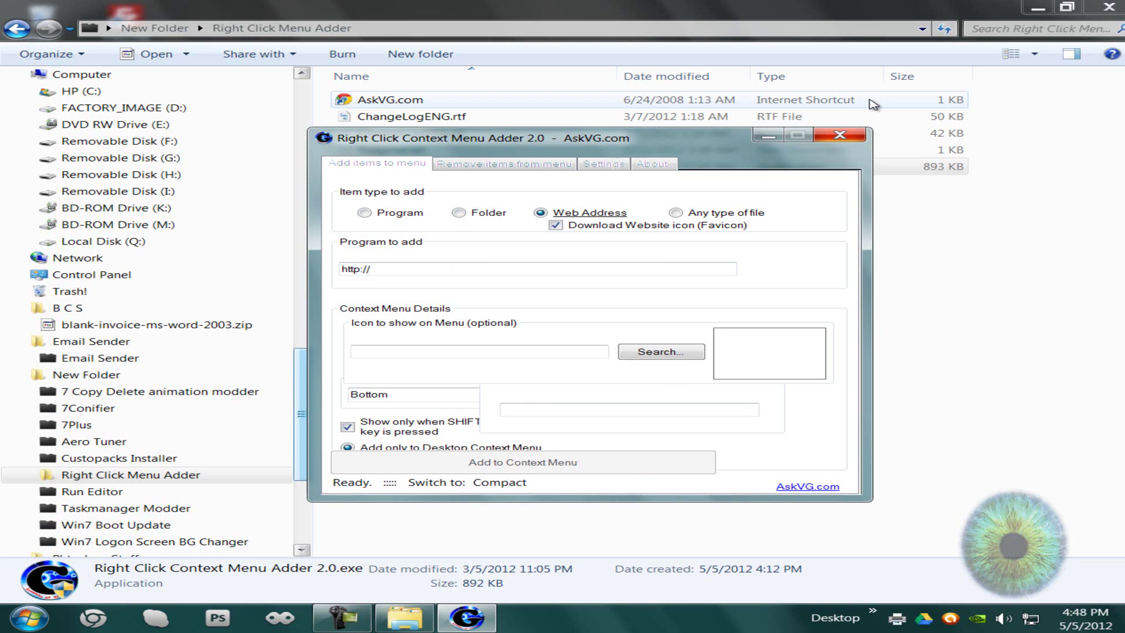
Close the adder and check the desktop right-click menu for the Google entry.
left_click(873, 103)
left_click(1035, 7)
right_click(350, 115)
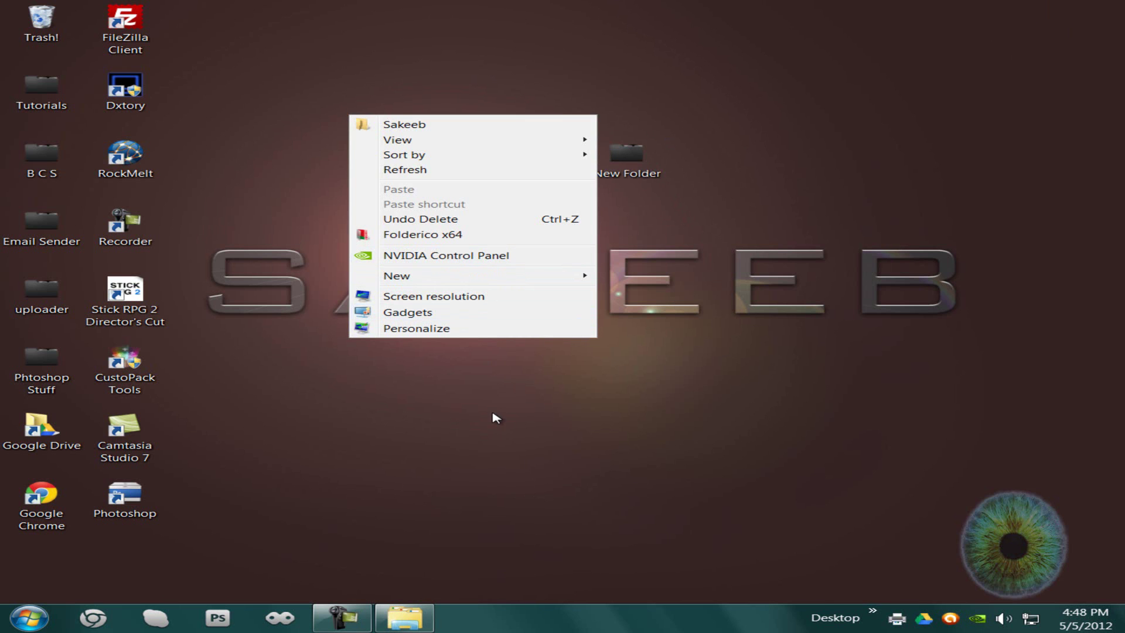
right_click(344, 418)
left_click(760, 420)
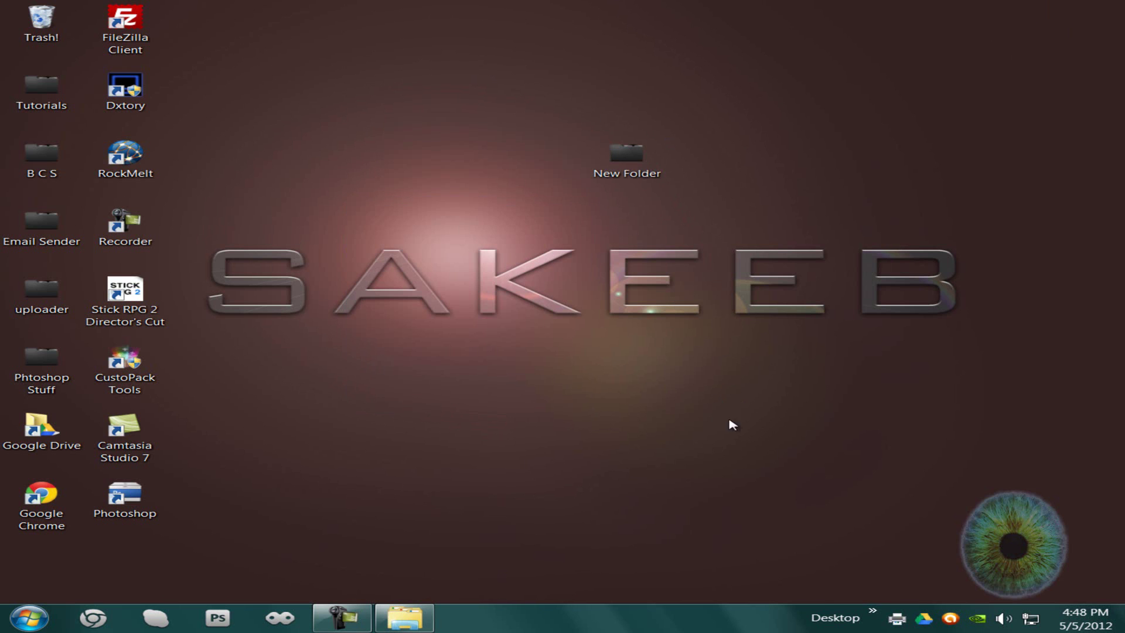
right_click(359, 215)
left_click(1042, 450)
Restore the Right Click Menu Adder folder and relaunch Right Click Context Menu Adder 2.0.
left_click(405, 617)
right_click(401, 382)
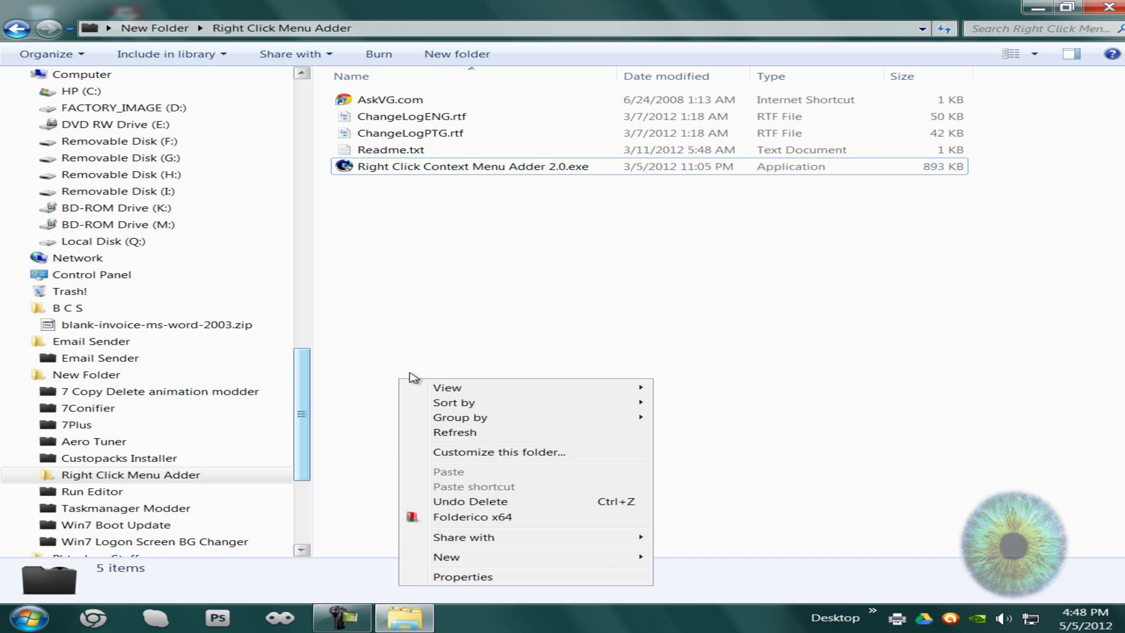
left_click(409, 218)
left_click(443, 168)
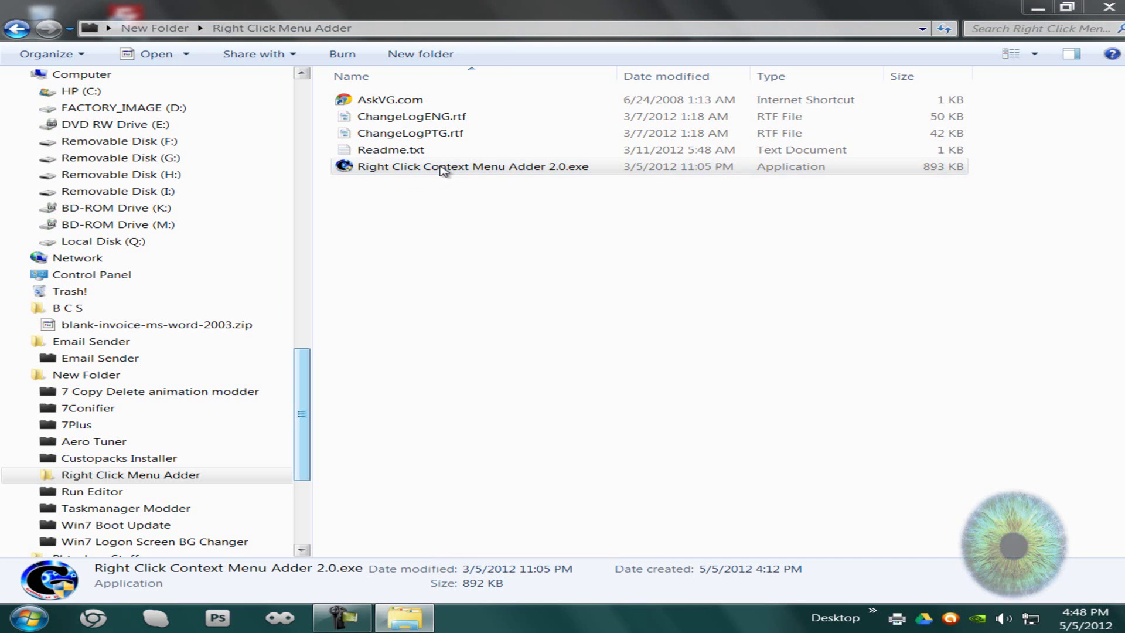
double_click(443, 168)
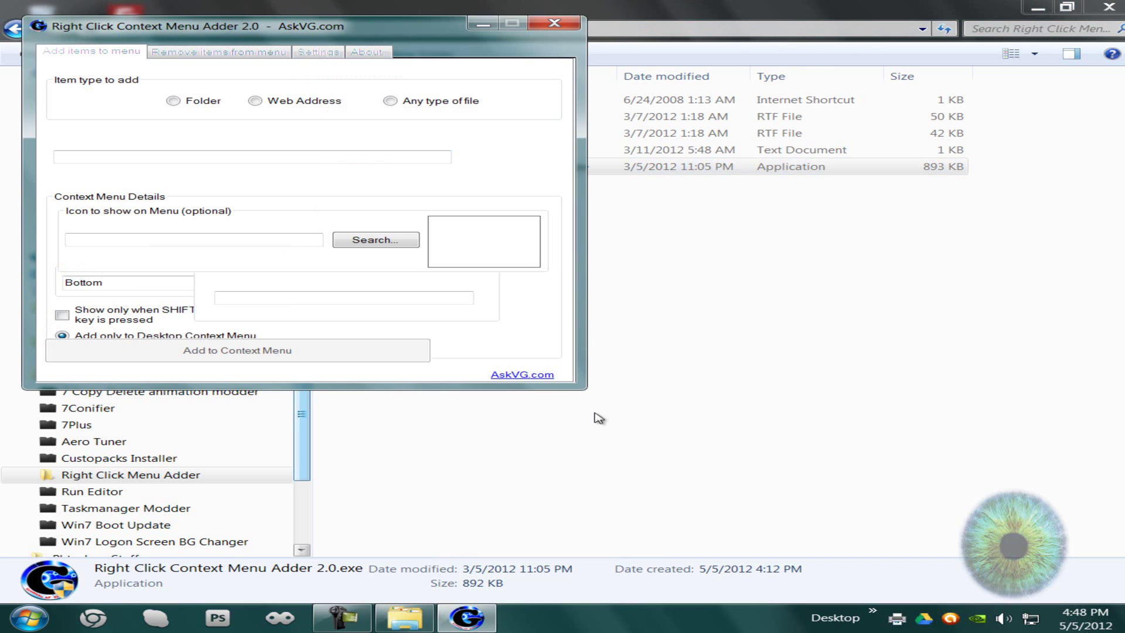
Remove the existing Google entry from the desktop context menu, using Remove item on selection.
left_click(222, 54)
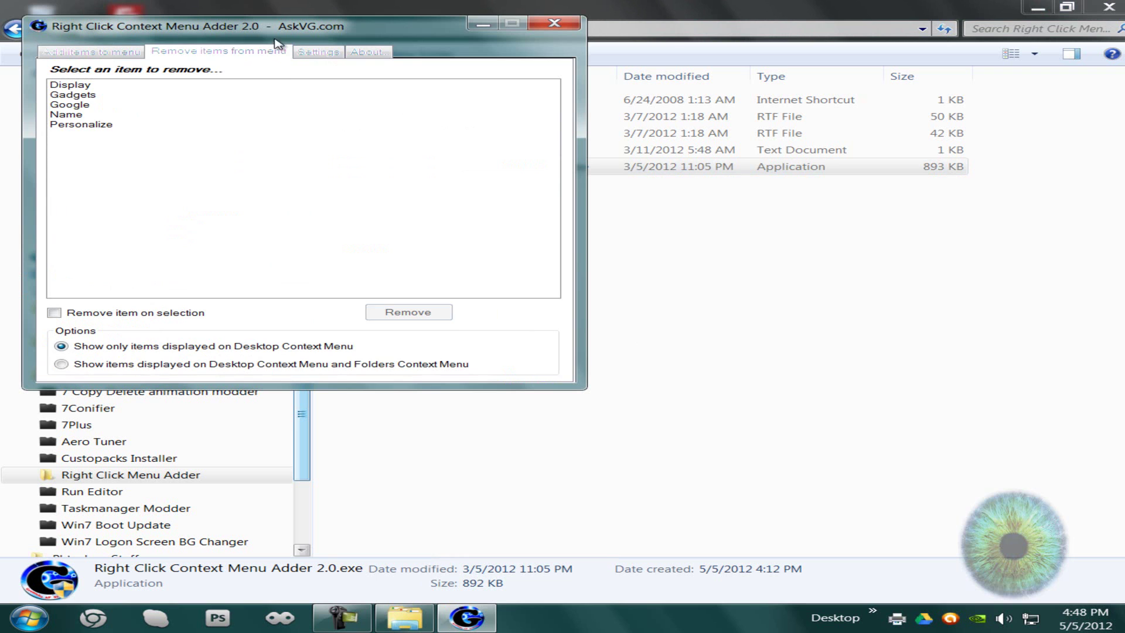
left_click(123, 104)
left_click(156, 316)
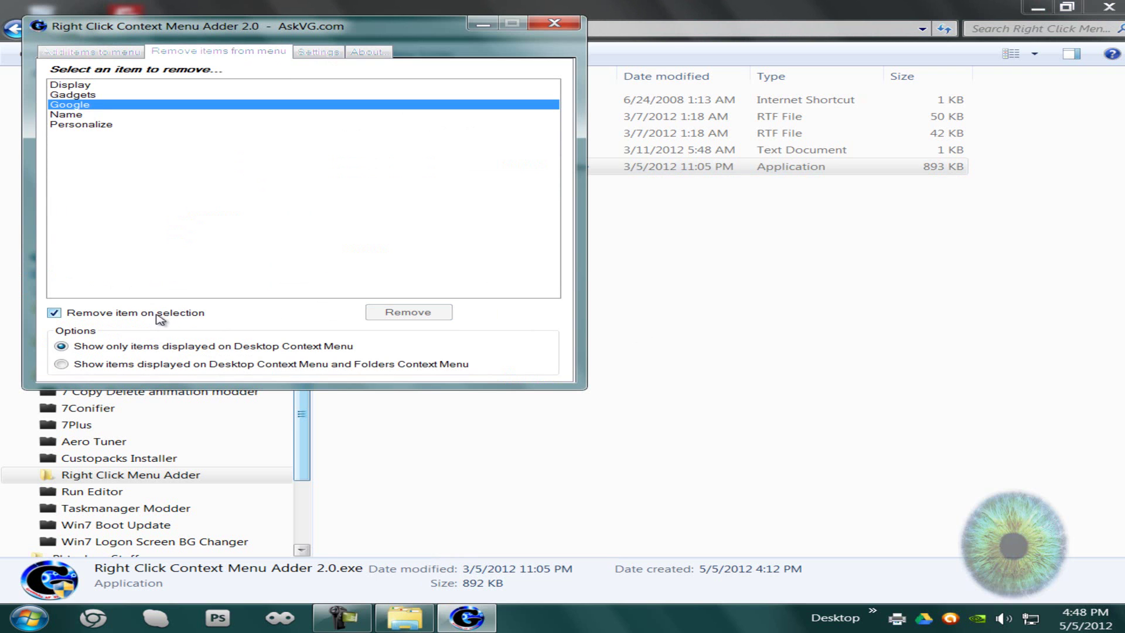
left_click(100, 108)
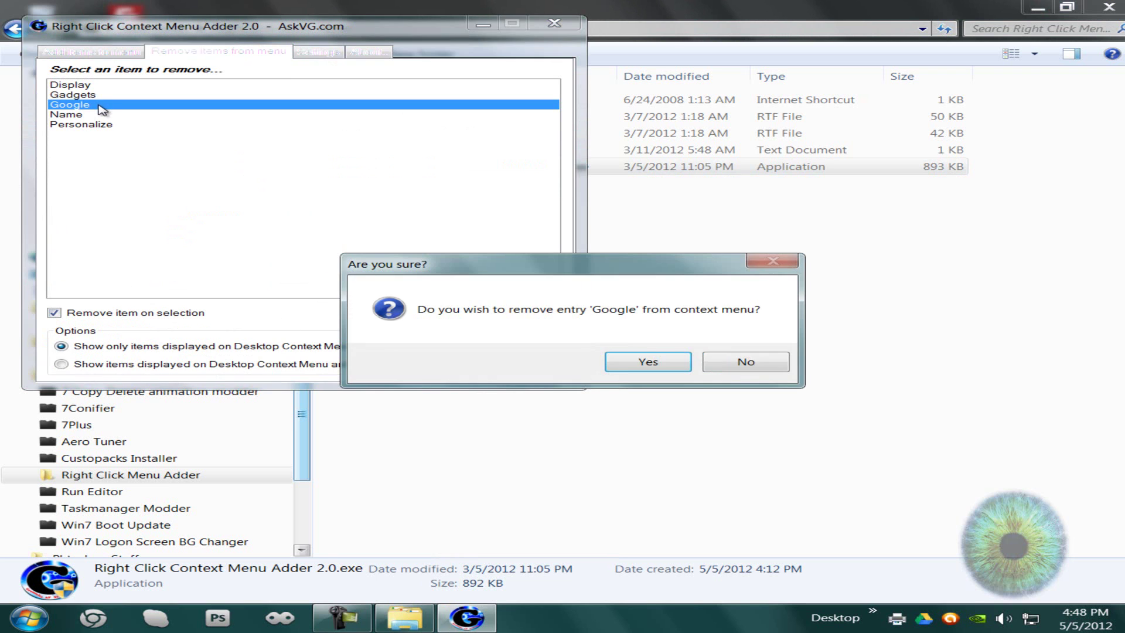
left_click(642, 360)
left_click(106, 54)
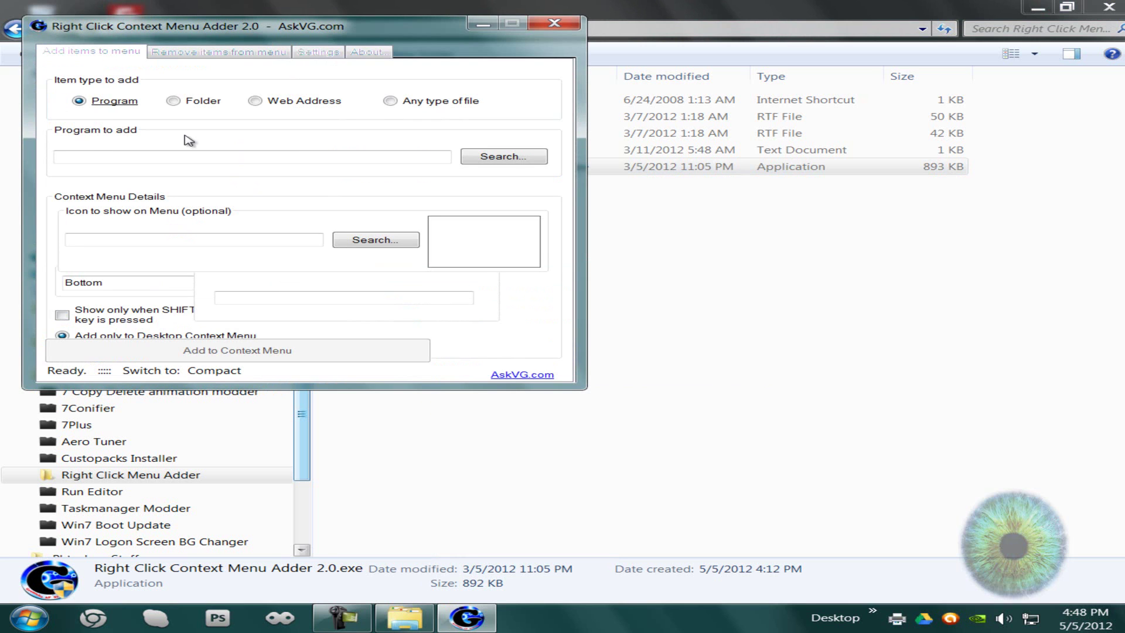
left_click_drag(272, 36, 584, 69)
left_click(566, 134)
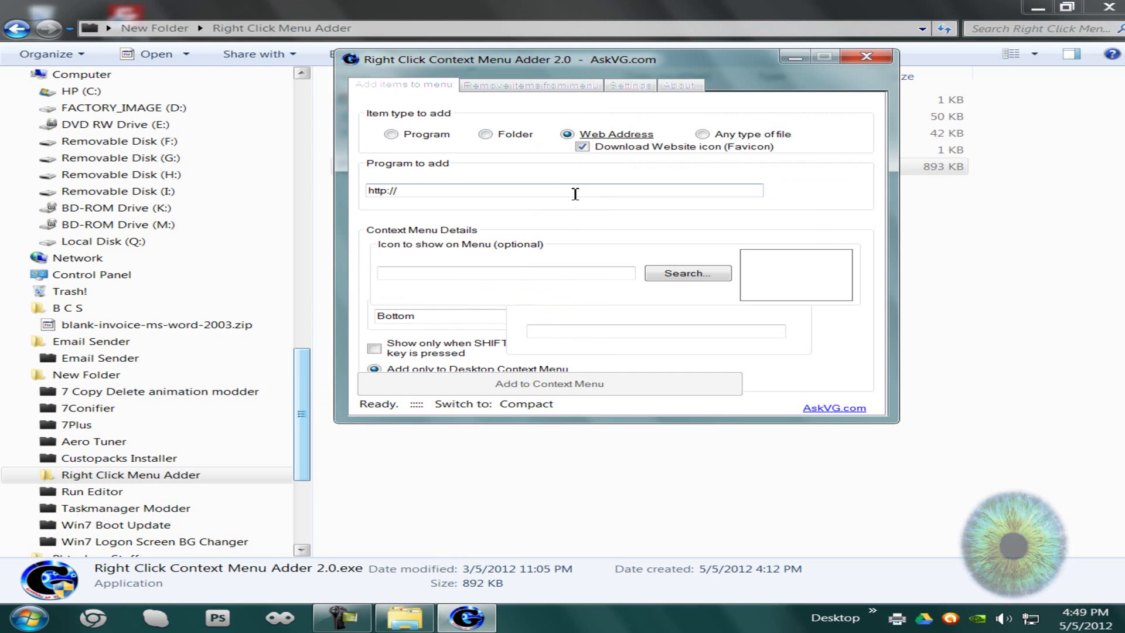
left_click(574, 189)
type("google.com")
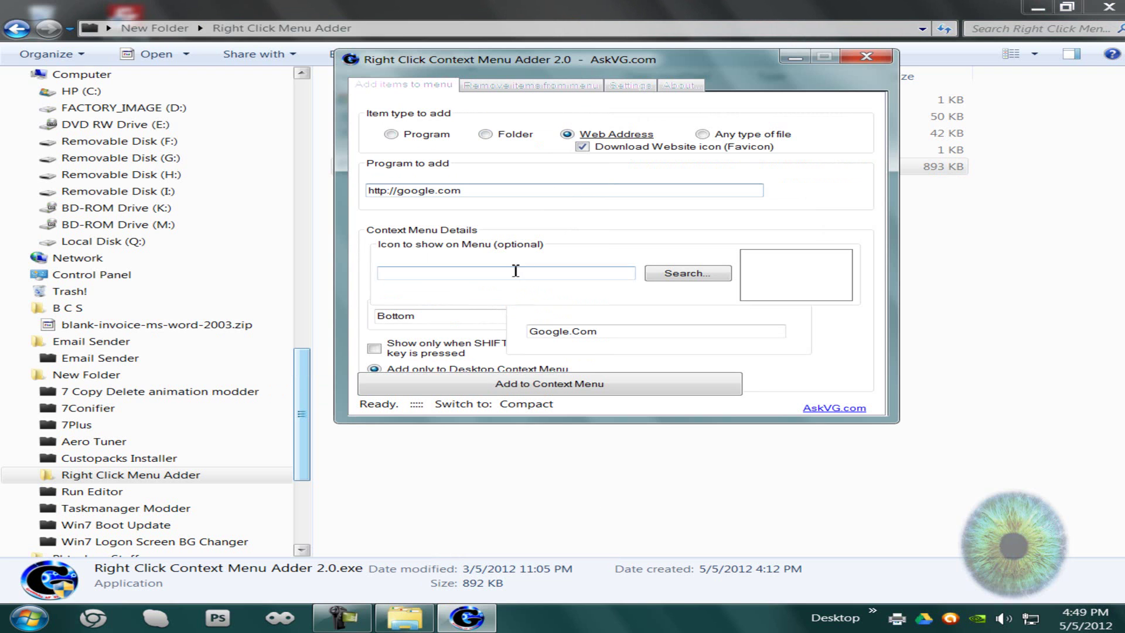
left_click(548, 273)
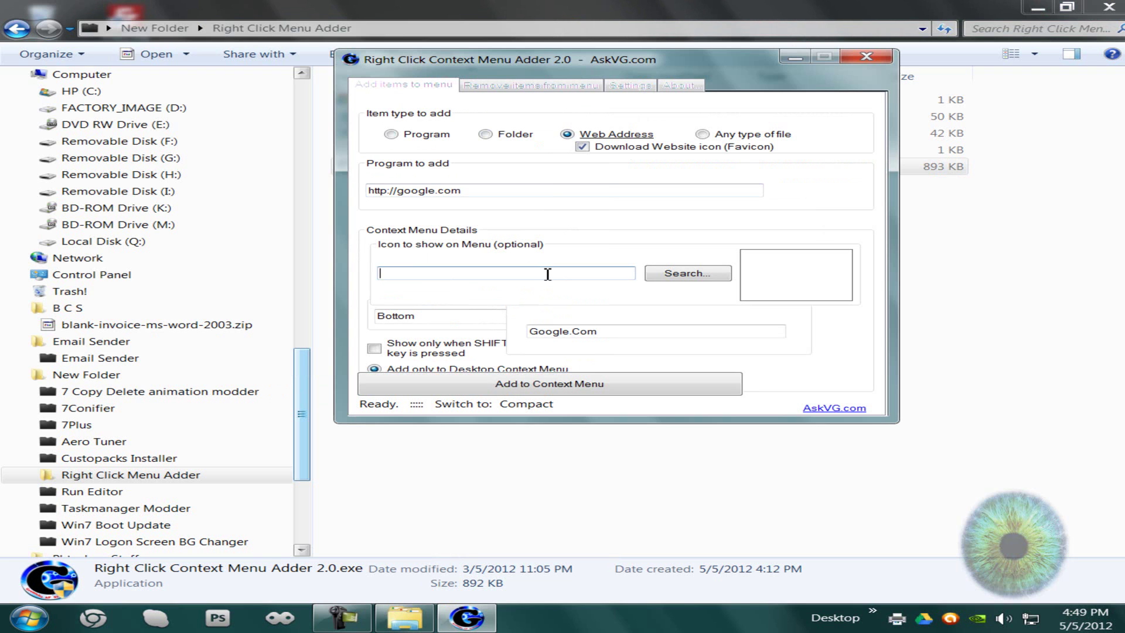
key("Tab")
left_click(616, 273)
left_click(626, 336)
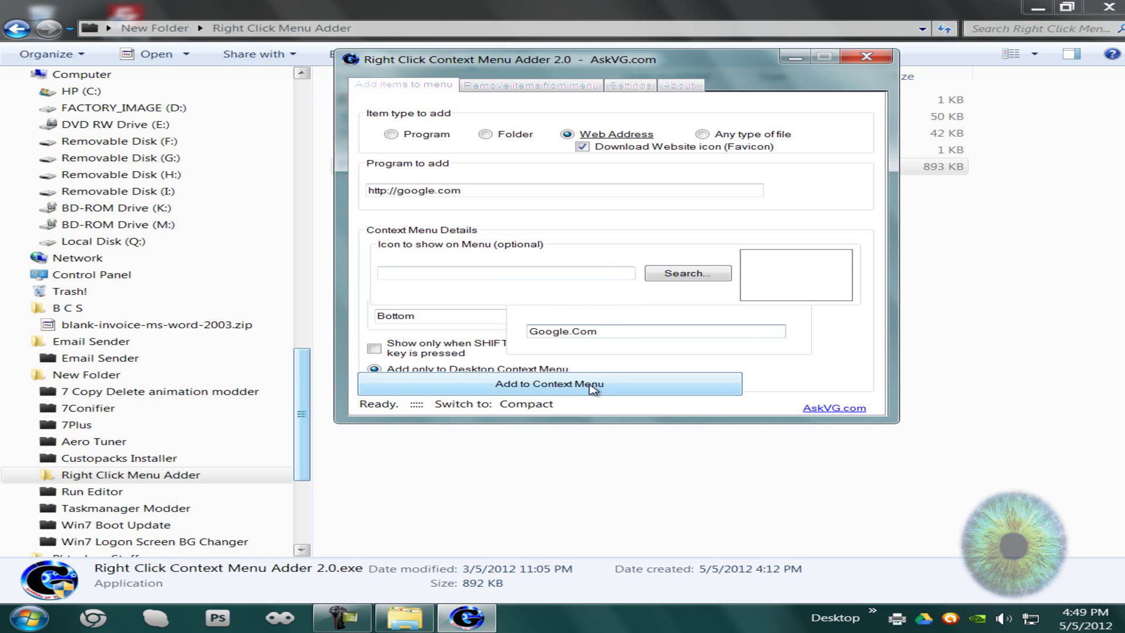
left_click(593, 385)
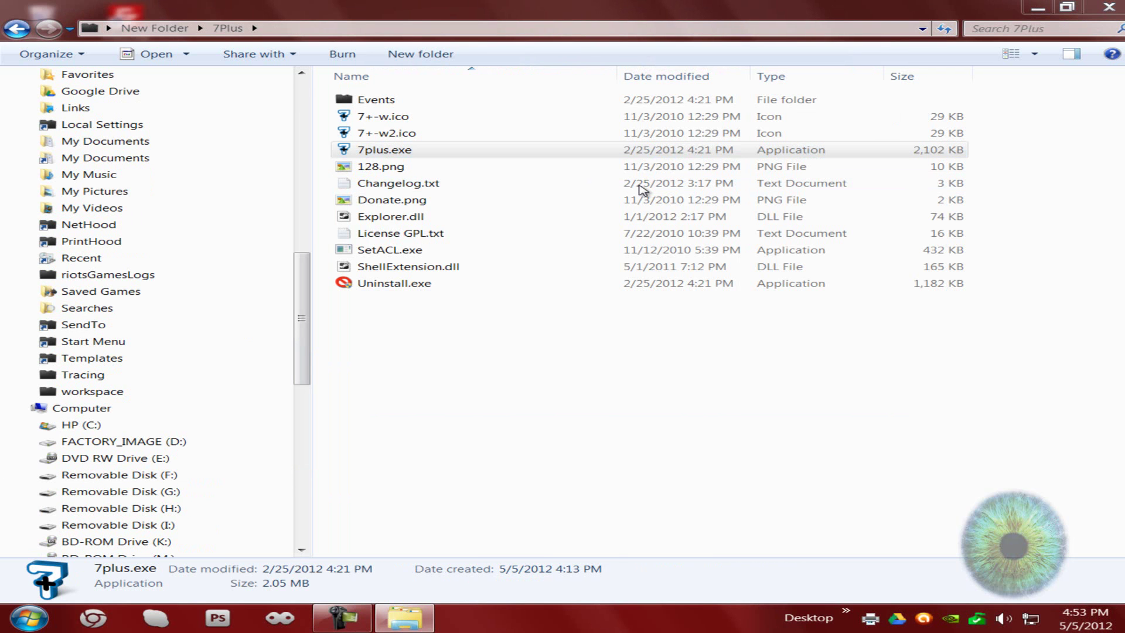
Select 7plus.exe in the 7Plus folder and bring up the running 7plus tray menu.
left_click(405, 618)
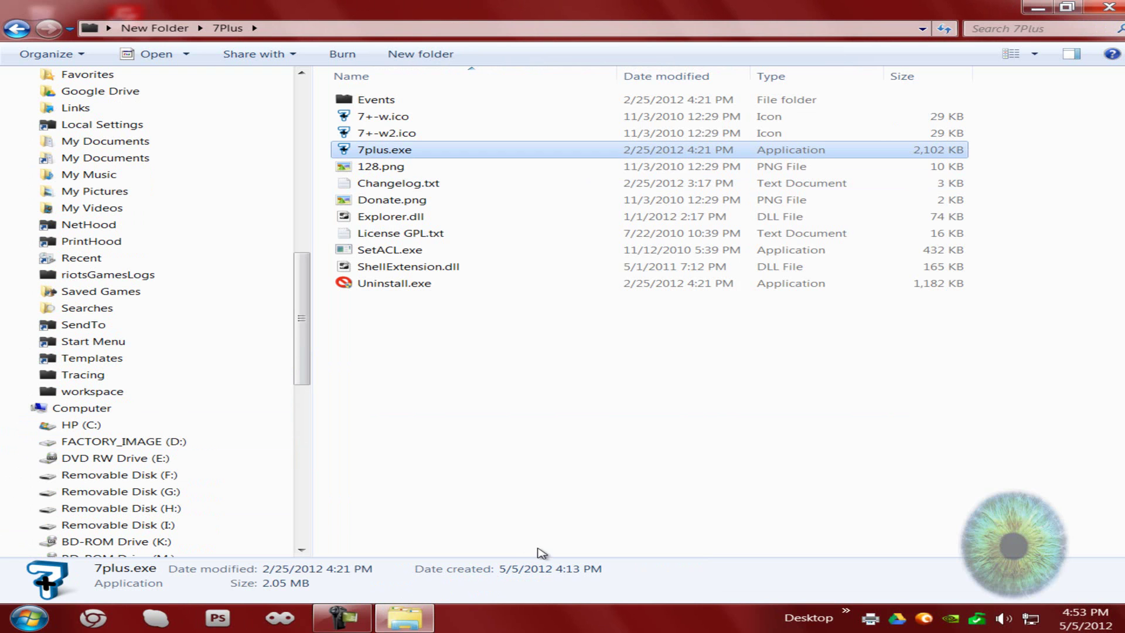
mouse_move(423, 265)
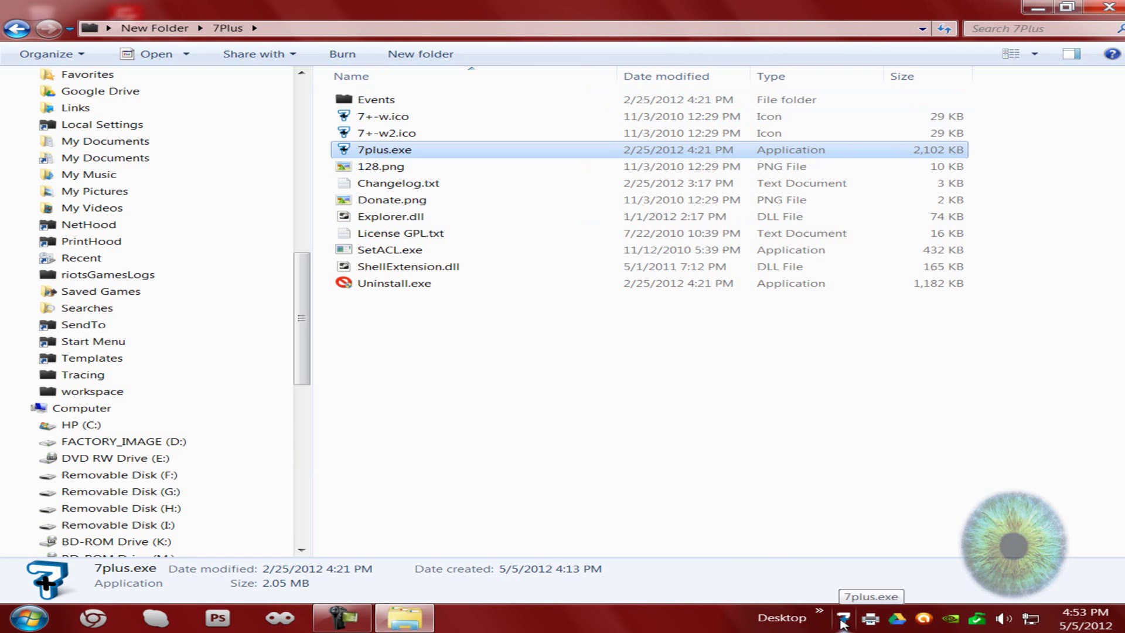
right_click(842, 618)
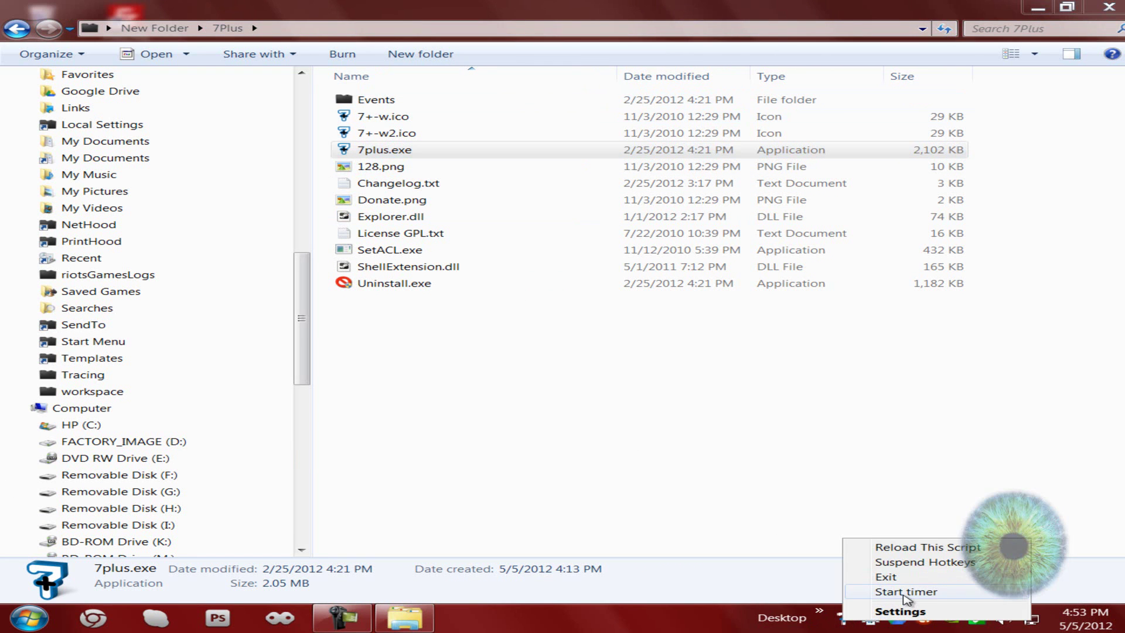
In 7plus Settings under Explorer Tabs, keep new tabs opening next to the current tab.
left_click(963, 614)
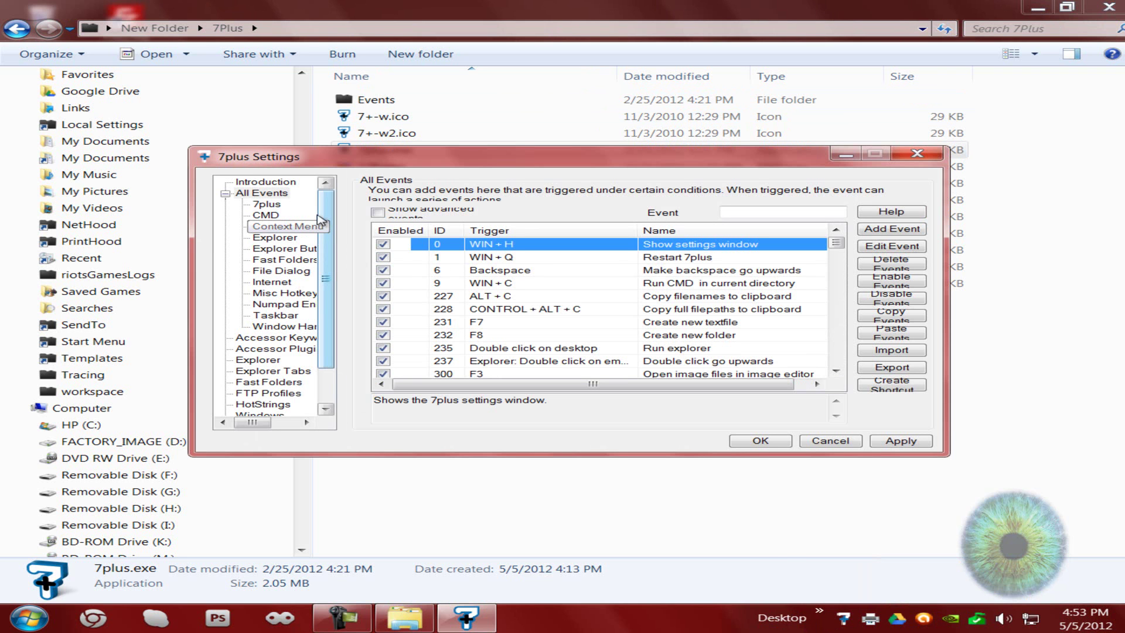
scroll(328, 258, "down", 2)
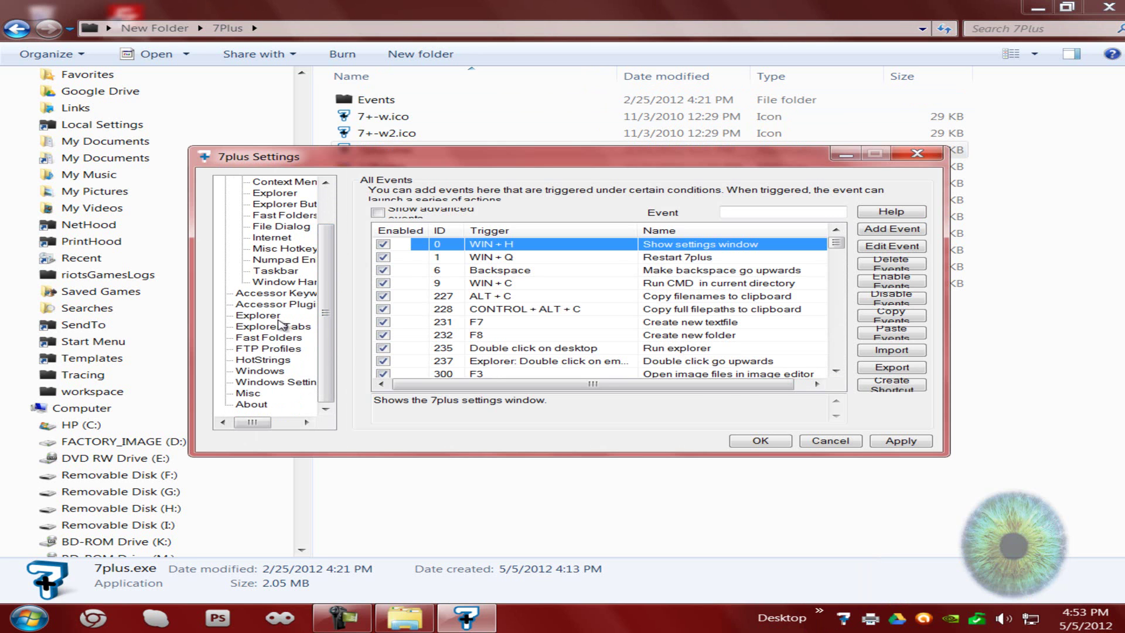
left_click(261, 317)
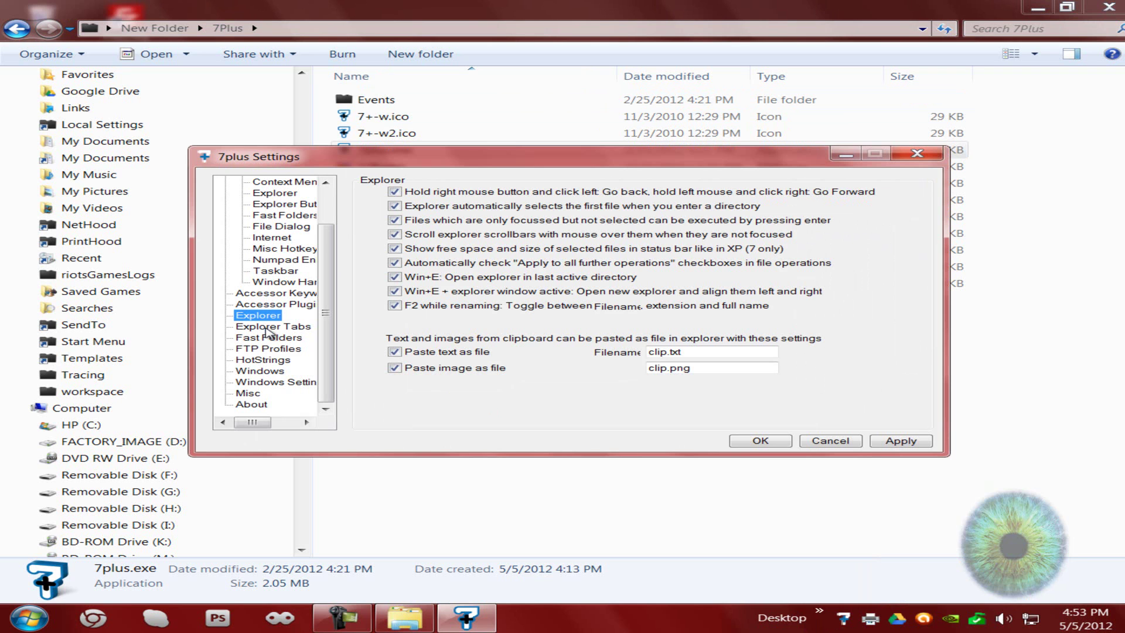
left_click(263, 328)
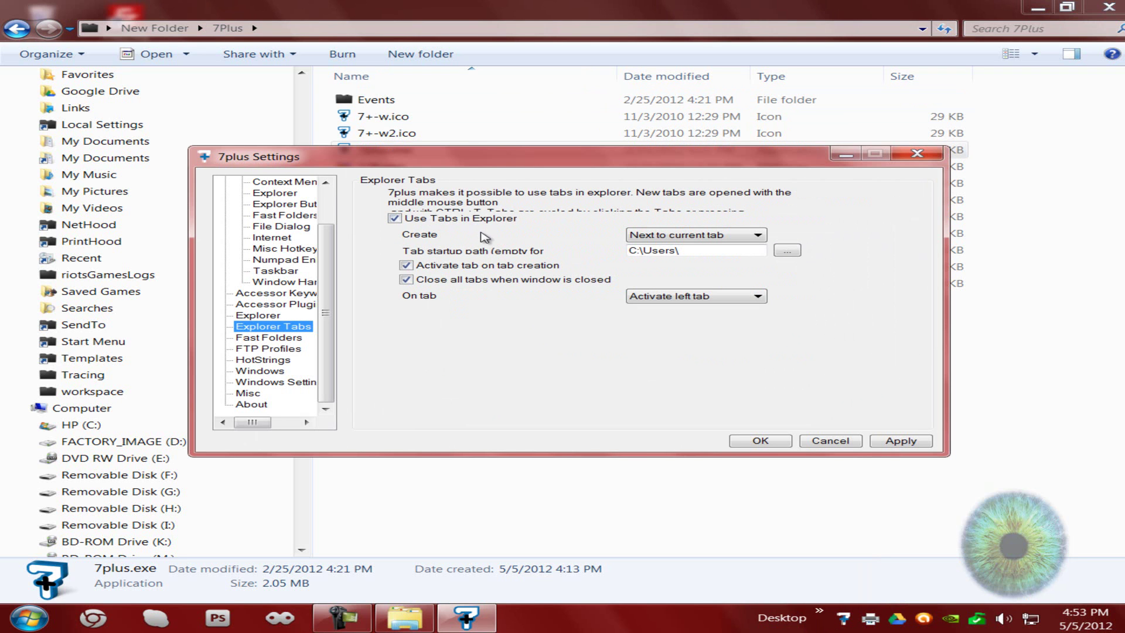
left_click(718, 250)
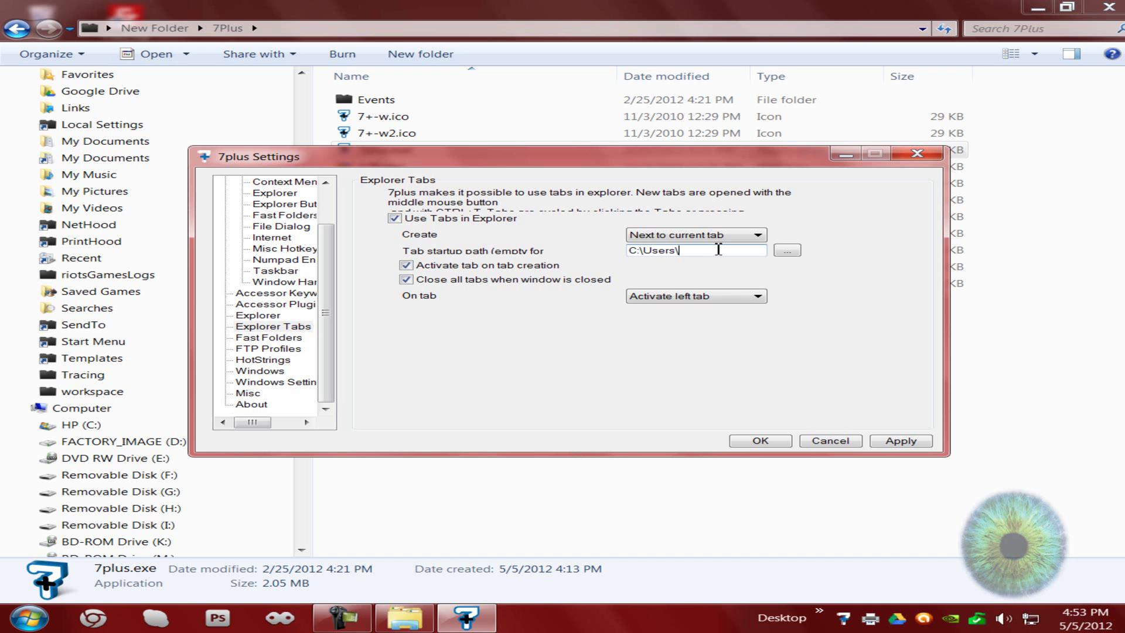
left_click(715, 236)
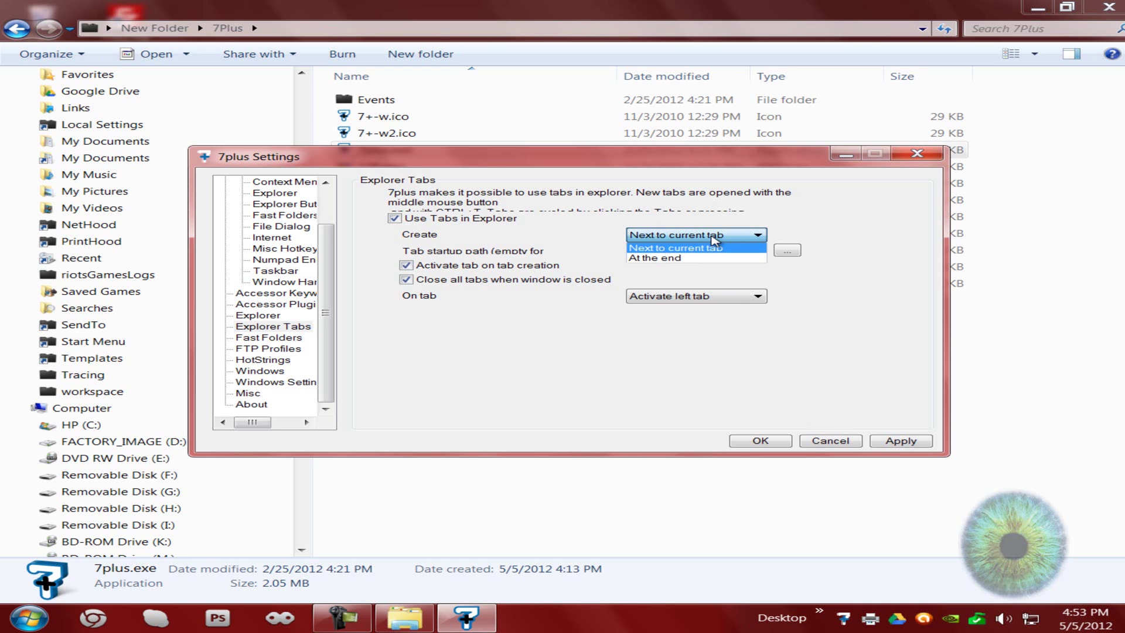
left_click(715, 240)
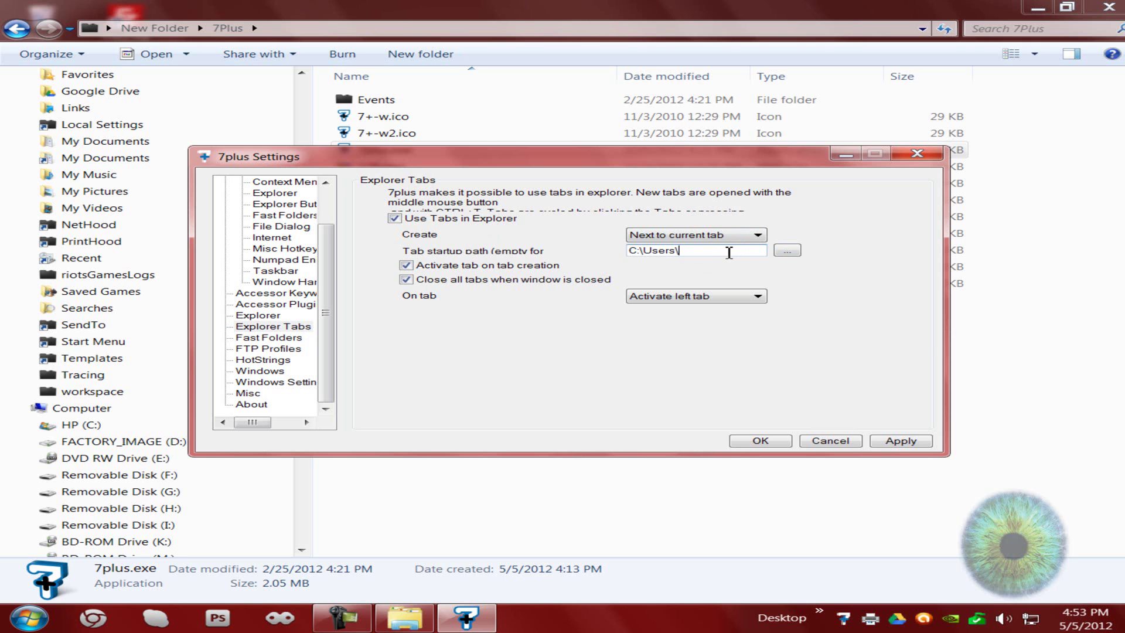
Keep C:\Users\ as the tab startup path and apply the Explorer Tabs settings.
left_click(787, 251)
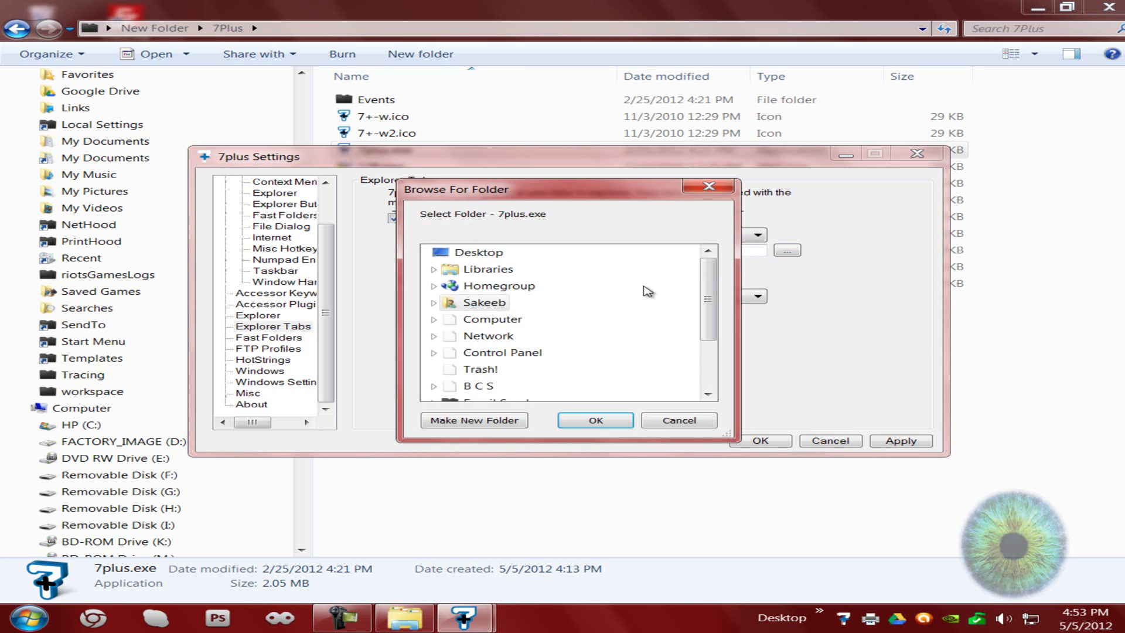
left_click(615, 415)
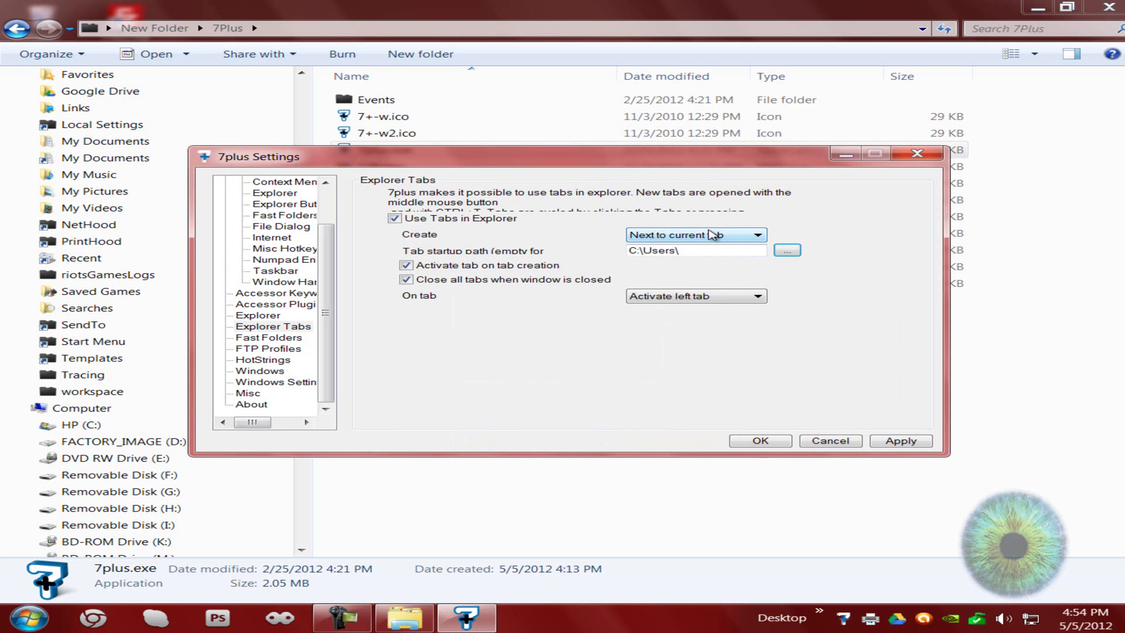
left_click(790, 251)
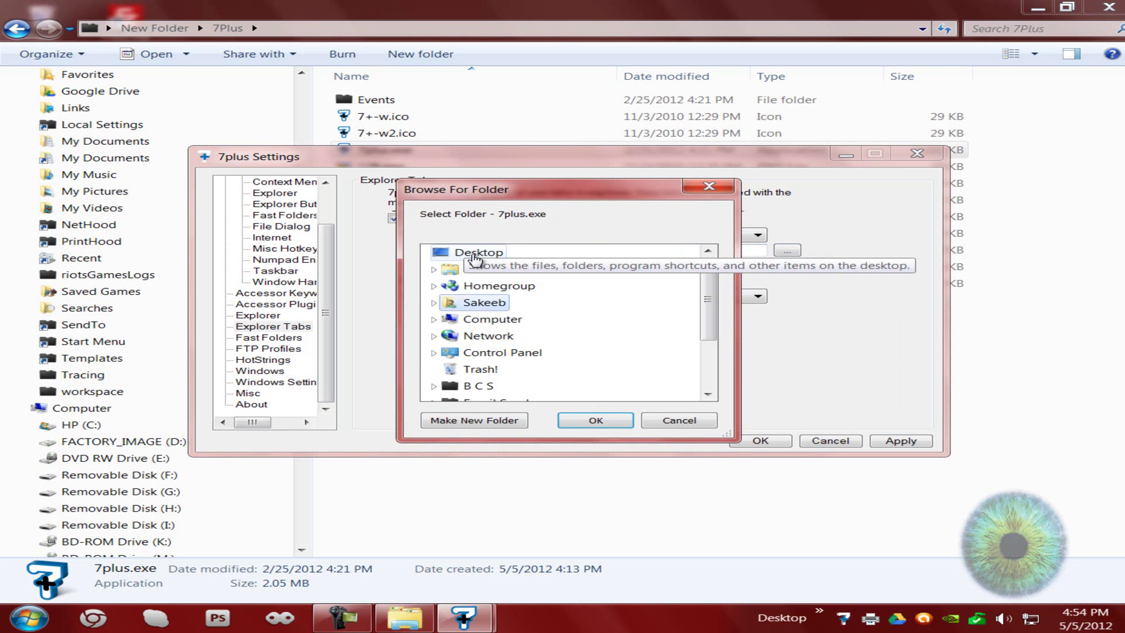
left_click(603, 421)
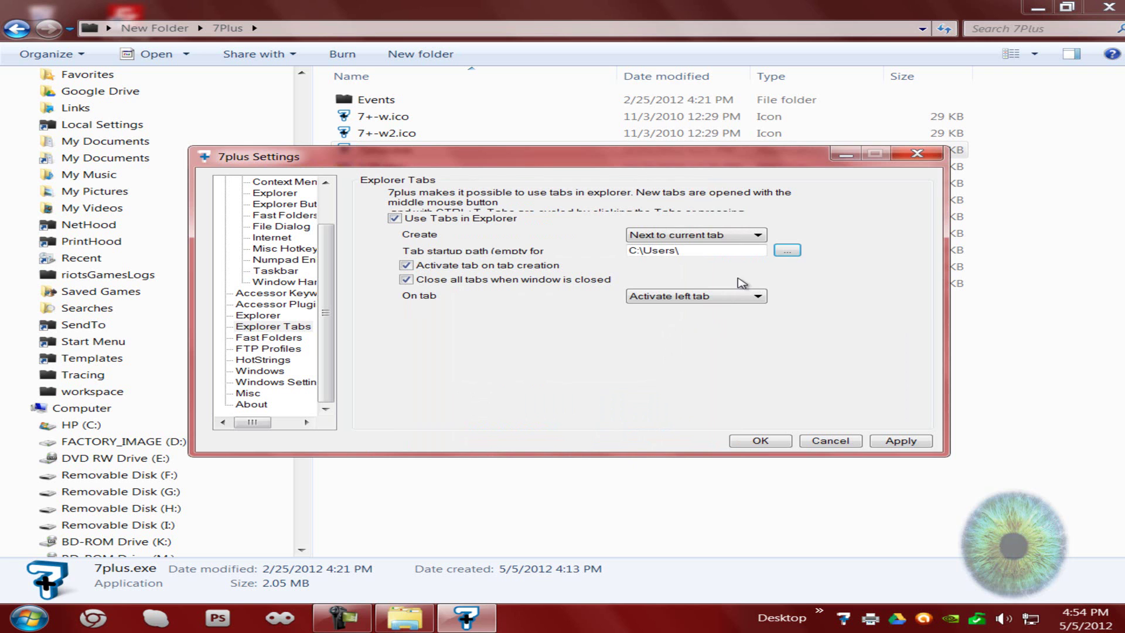
left_click(786, 251)
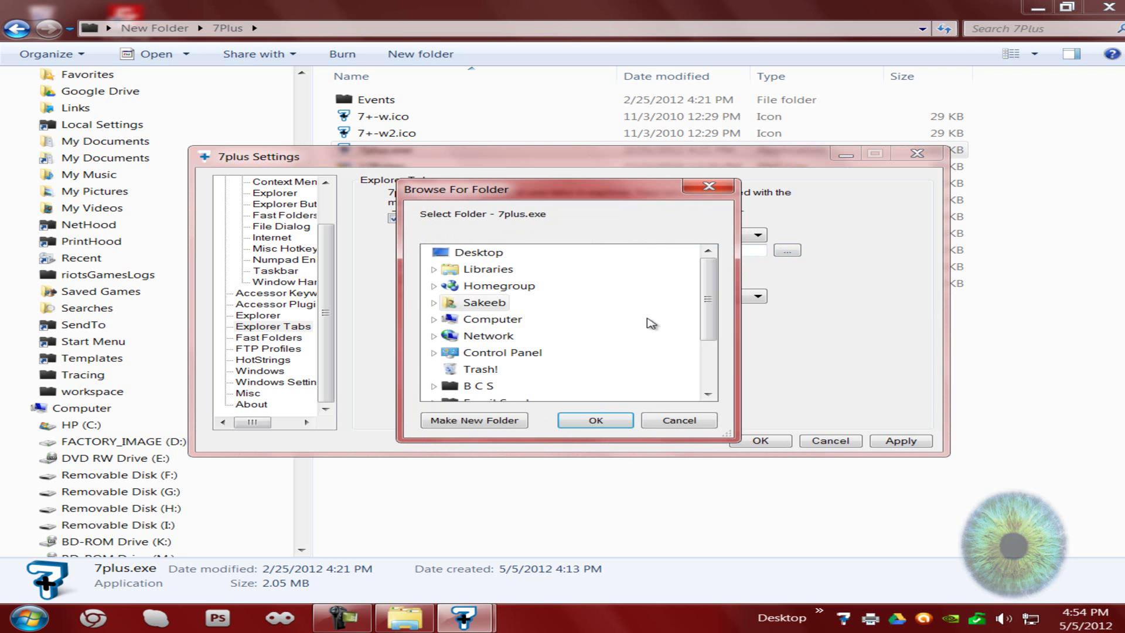
double_click(481, 269)
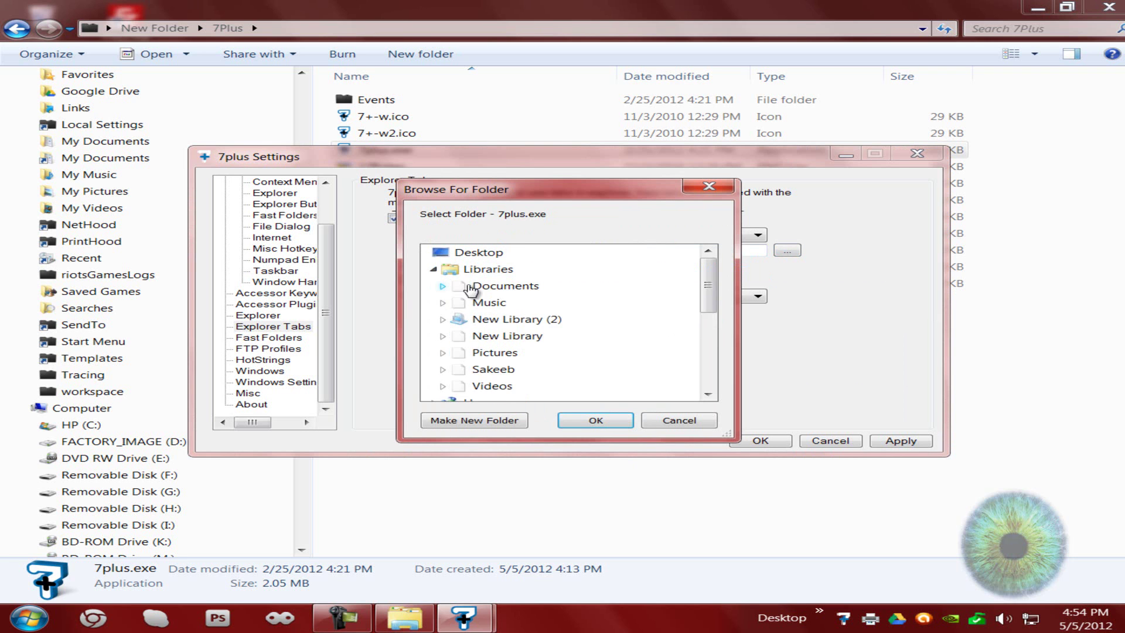
double_click(498, 285)
double_click(515, 302)
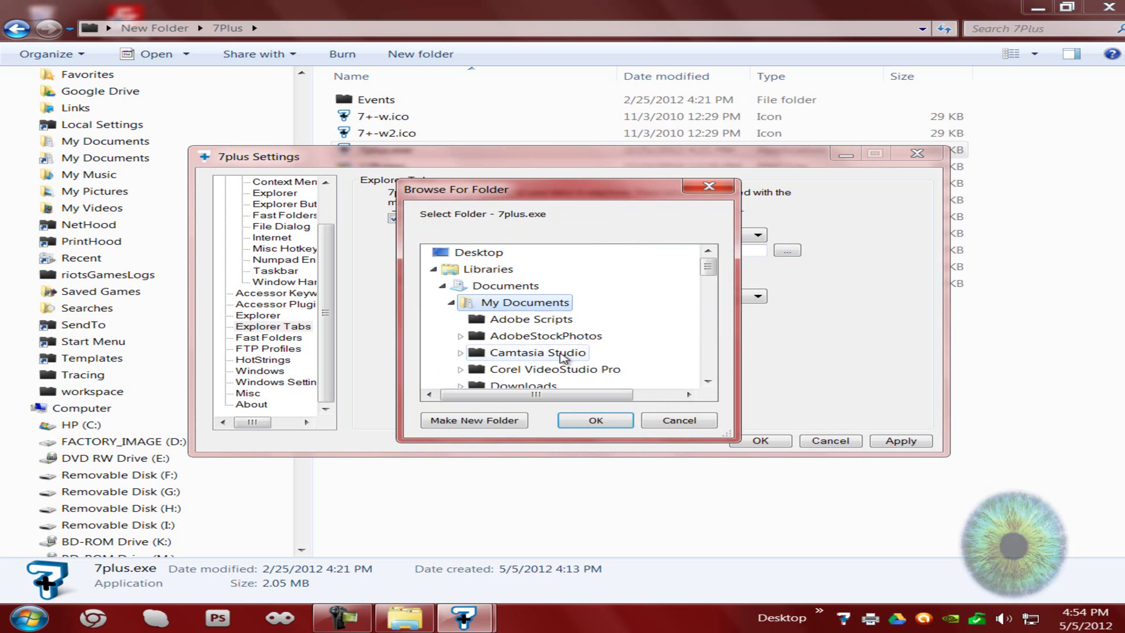
left_click(527, 321)
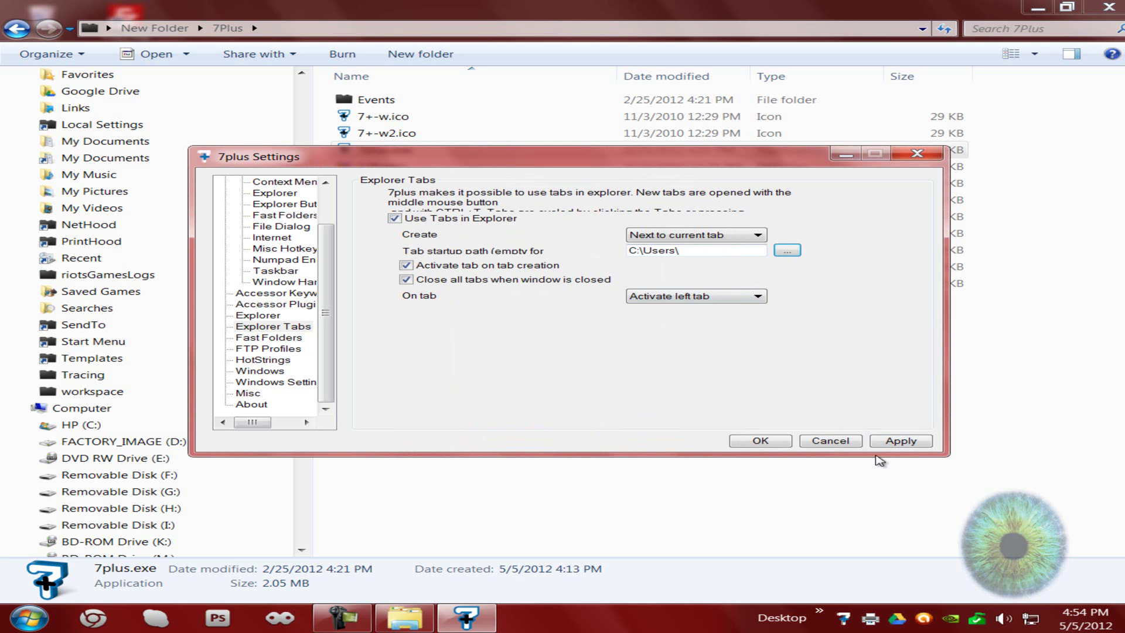
left_click(880, 440)
Close 7plus Settings with OK and try the Explorer tabs, browsing the Guest and Public user folders.
left_click(761, 441)
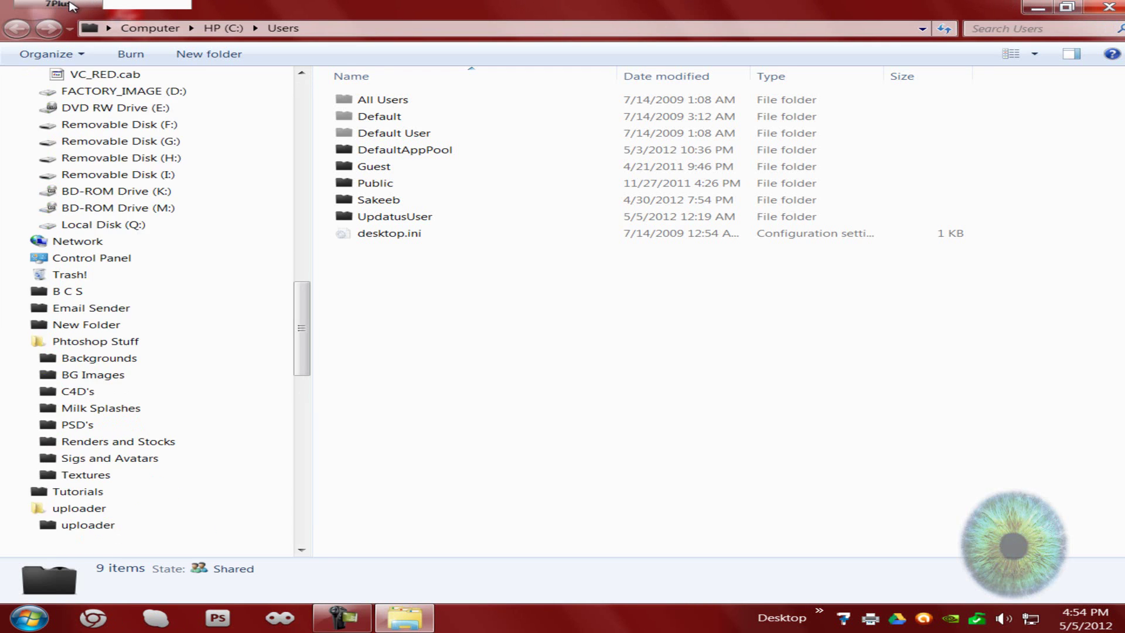
left_click(58, 5)
left_click(154, 6)
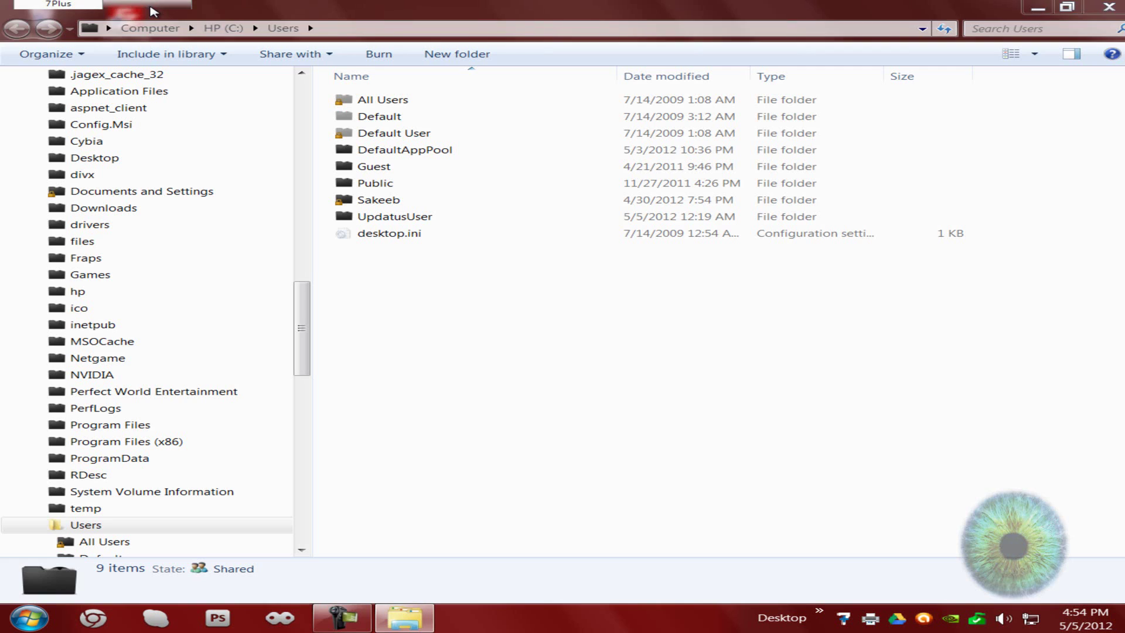
left_click(381, 29)
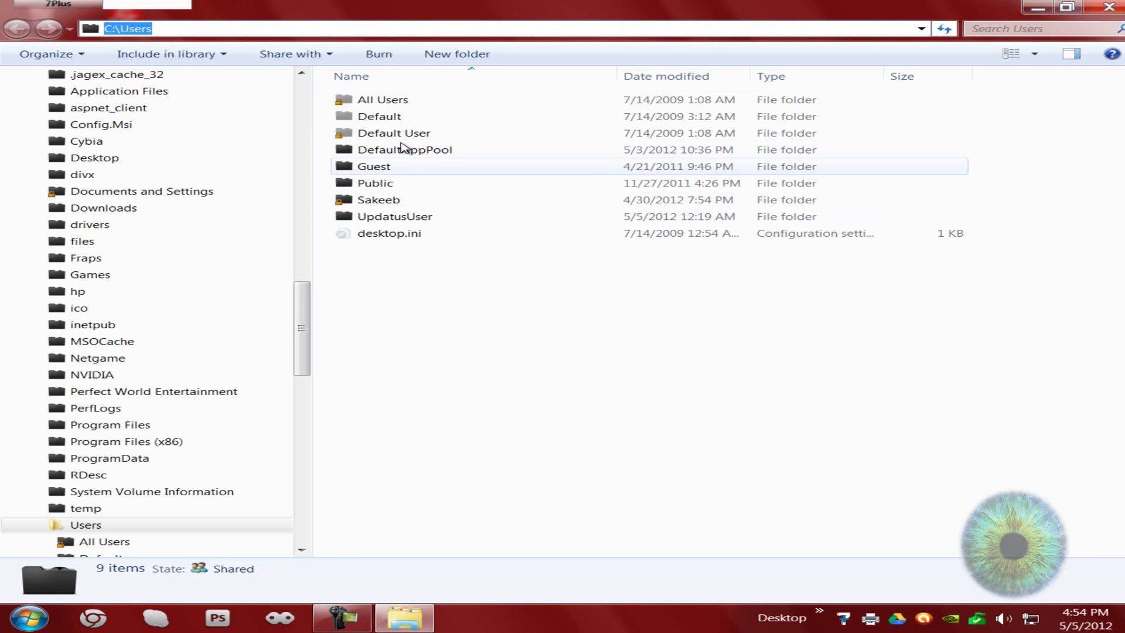
double_click(381, 167)
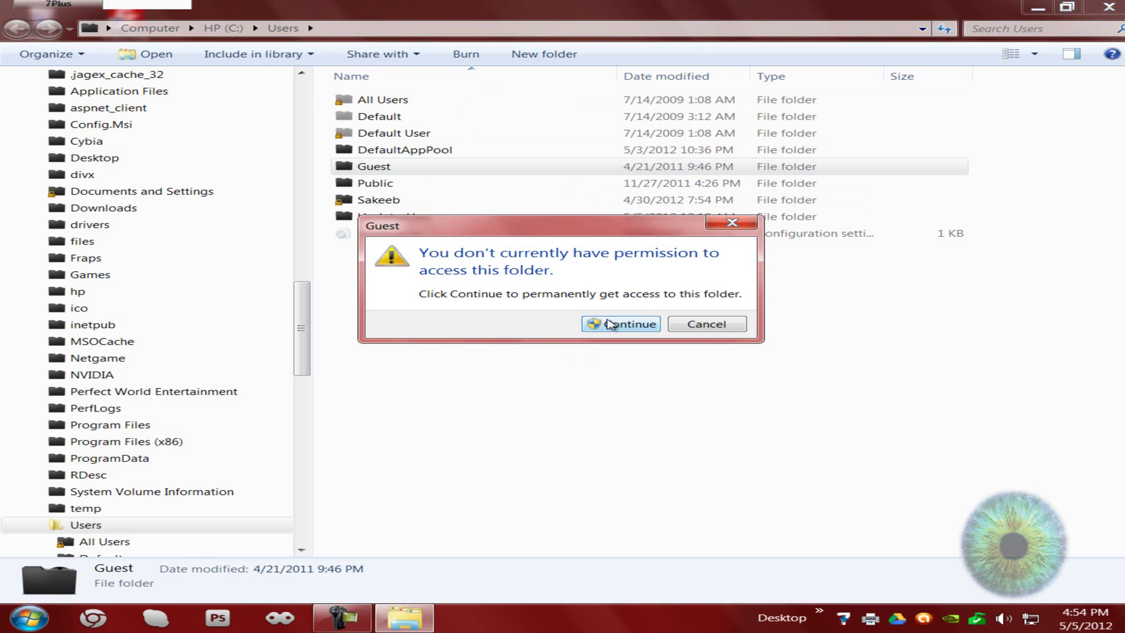
left_click(630, 326)
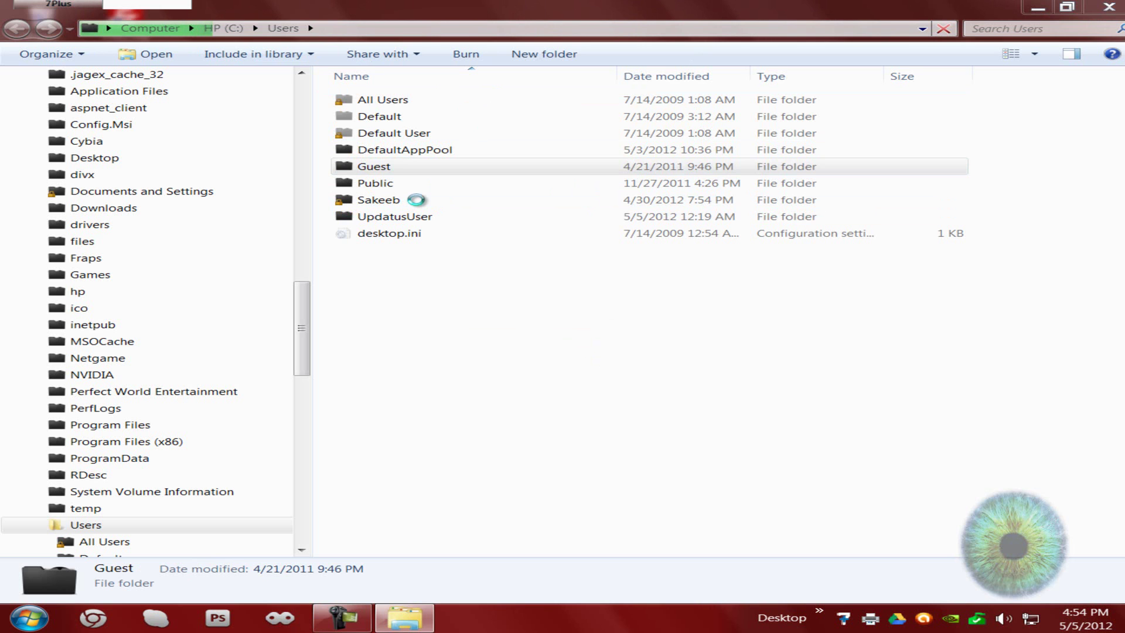
double_click(375, 183)
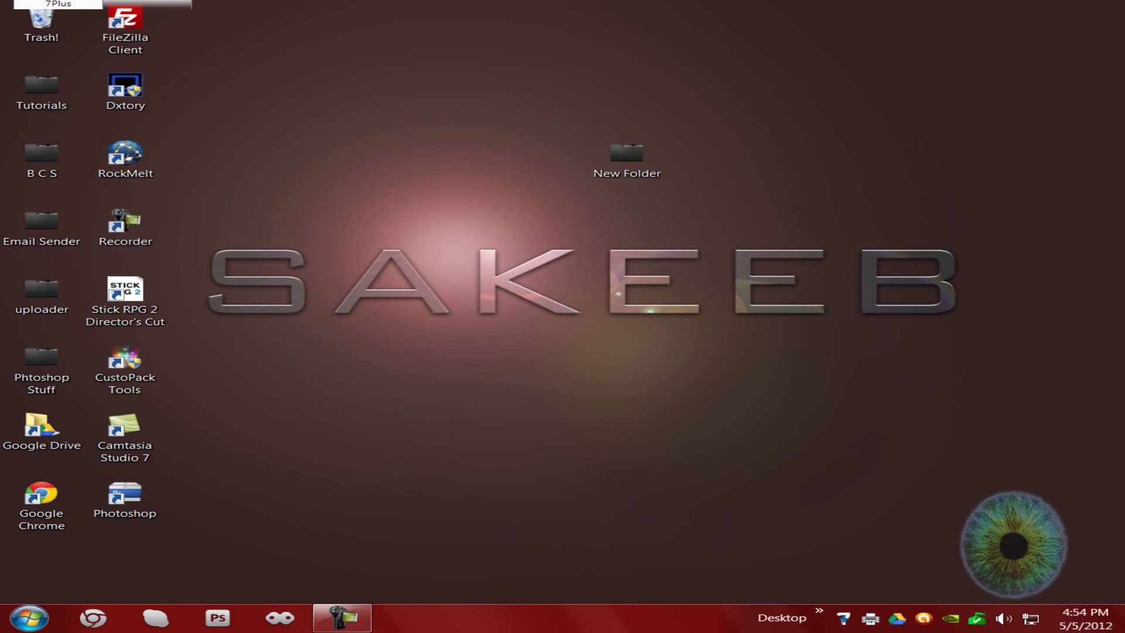
Exit 7plus from its notification-area icon.
right_click(844, 623)
left_click(844, 623)
right_click(844, 622)
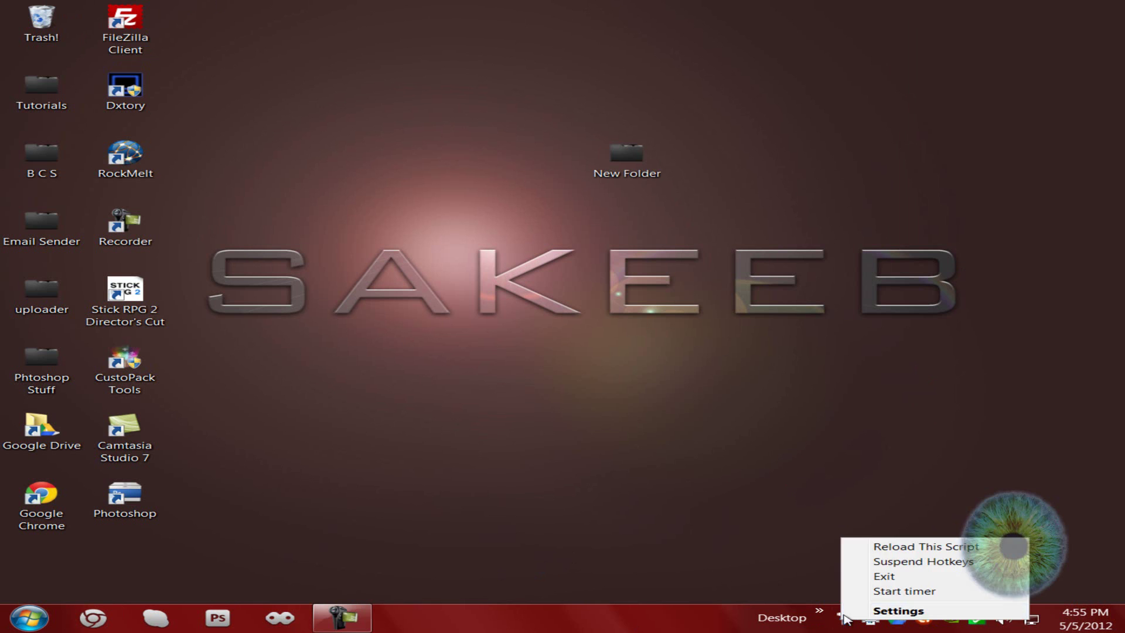
left_click(877, 575)
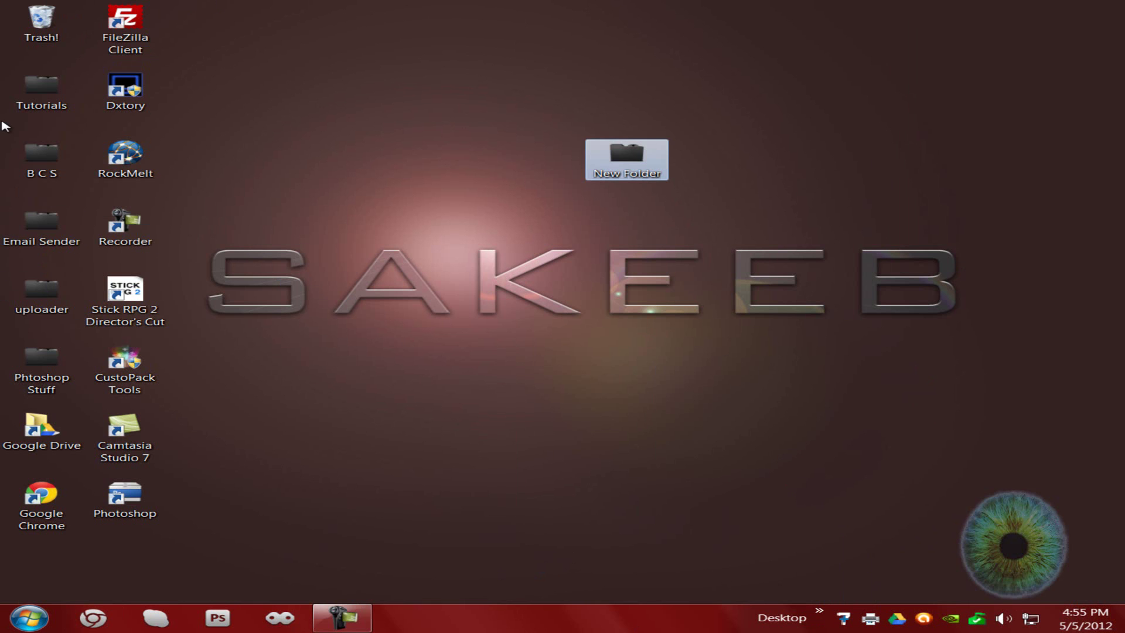
Launch 7CONIFIER.exe from New Folder and preview icon themes, ending on Token Light.
double_click(627, 156)
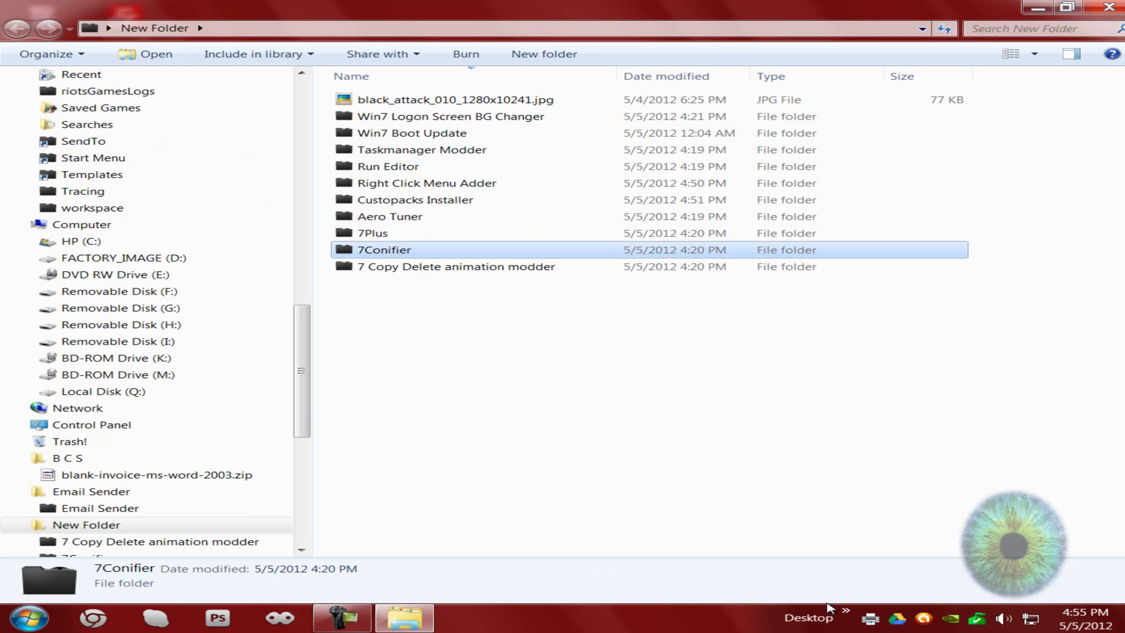
double_click(392, 252)
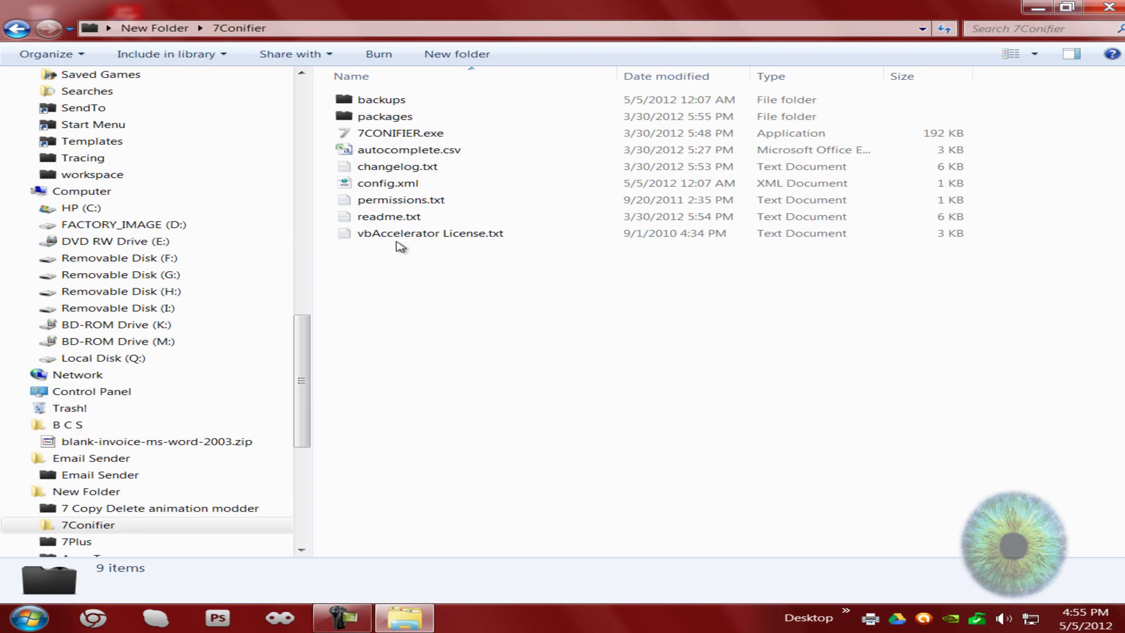
left_click(392, 134)
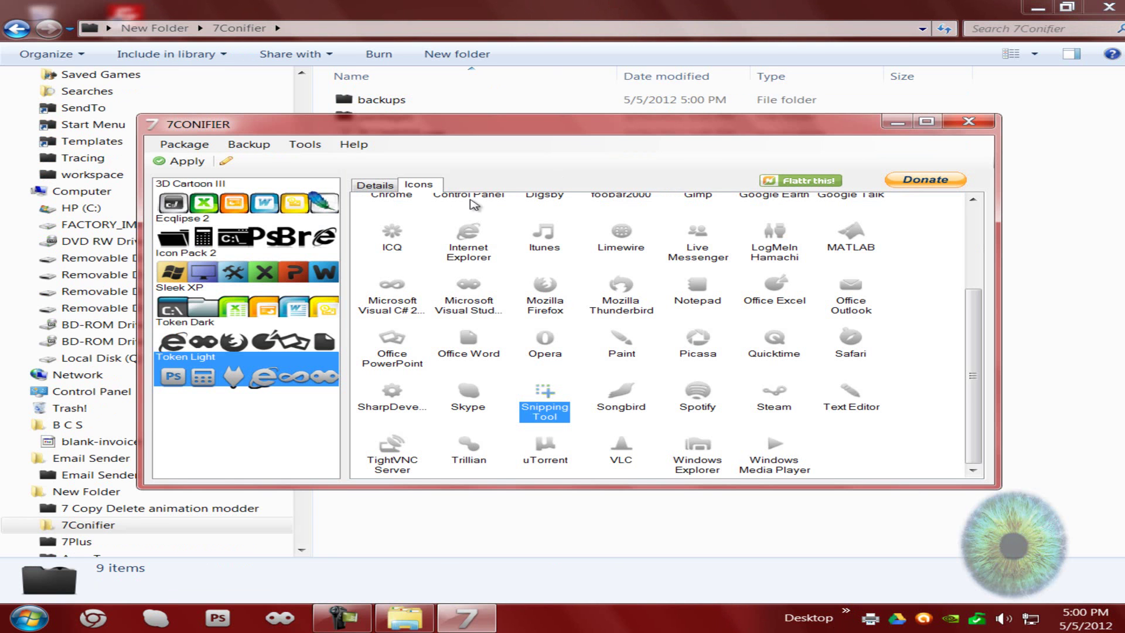
key("Up")
key("Up")
key("Up")
key("Up")
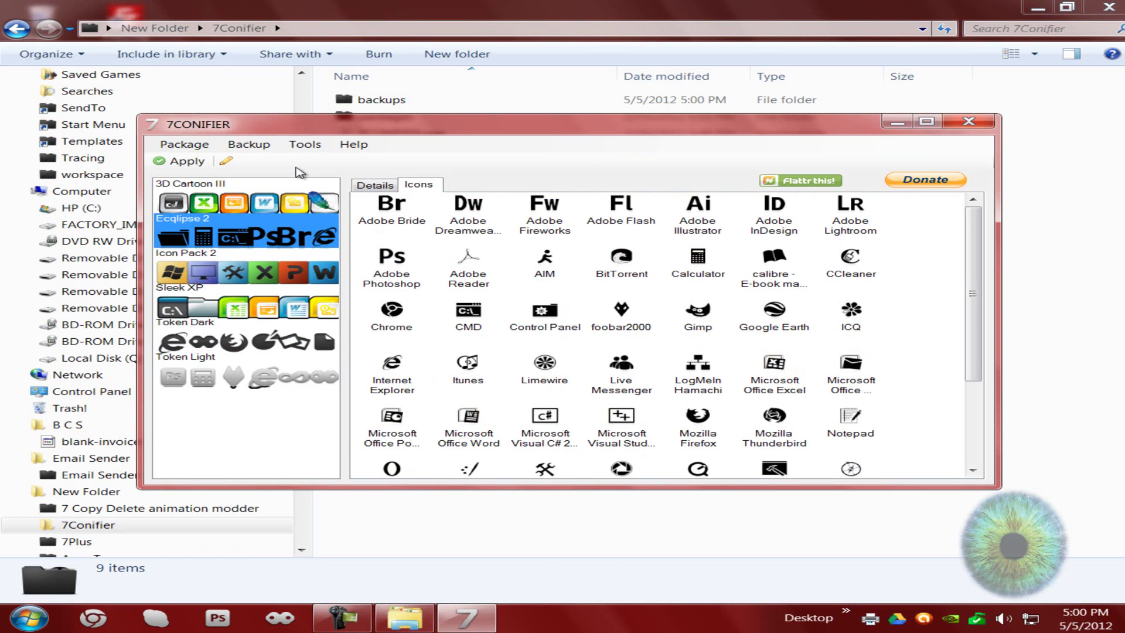
left_click(283, 191)
left_click(223, 367)
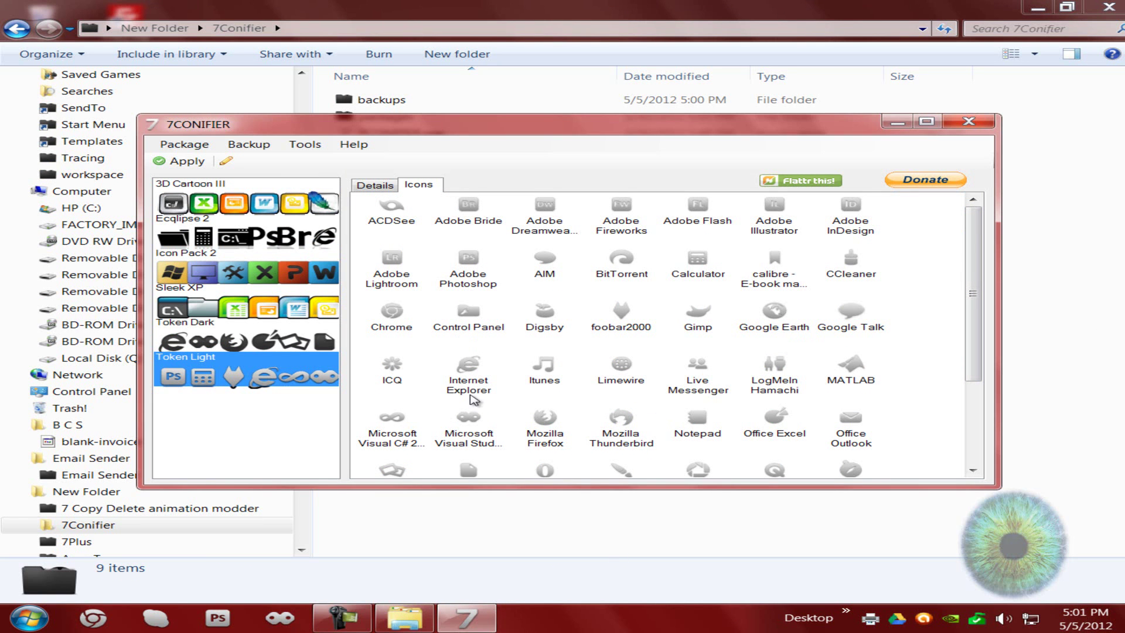
Hide the 7Conifier and Explorer windows and glance at Visual Studio's recent solutions list.
left_click(489, 595)
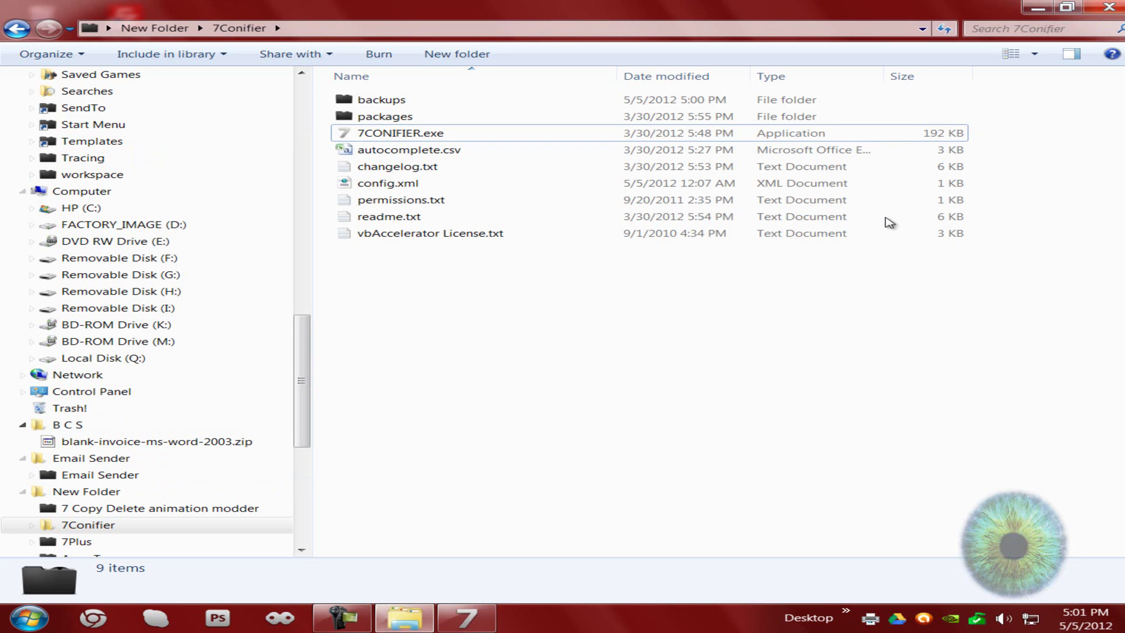
left_click(1039, 7)
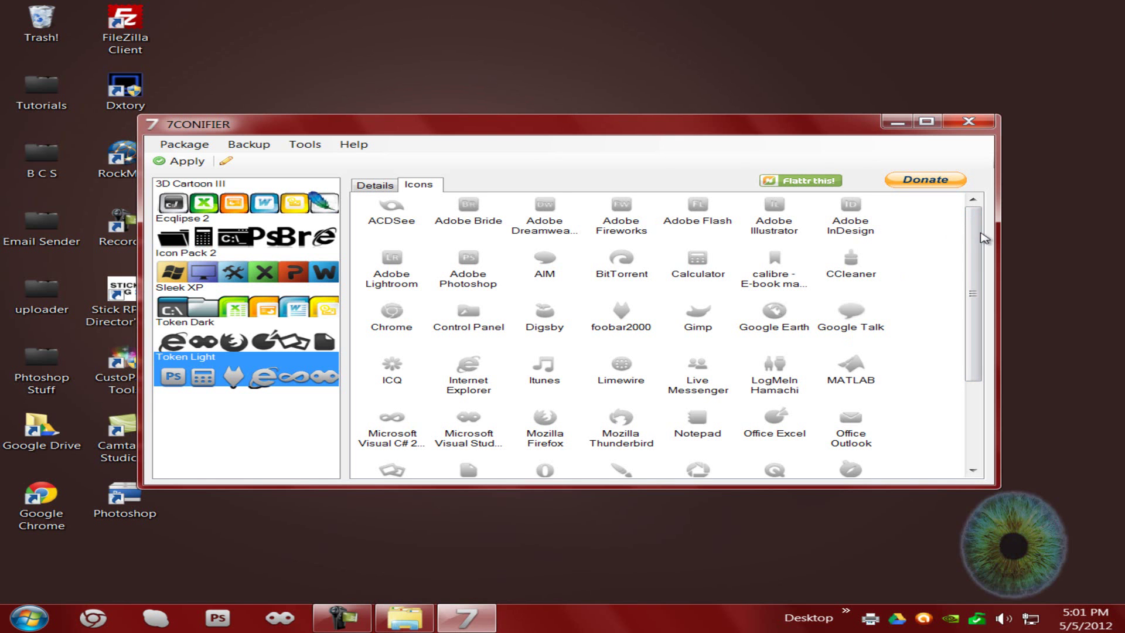
left_click_drag(976, 254, 976, 306)
scroll(265, 466, "up", 2)
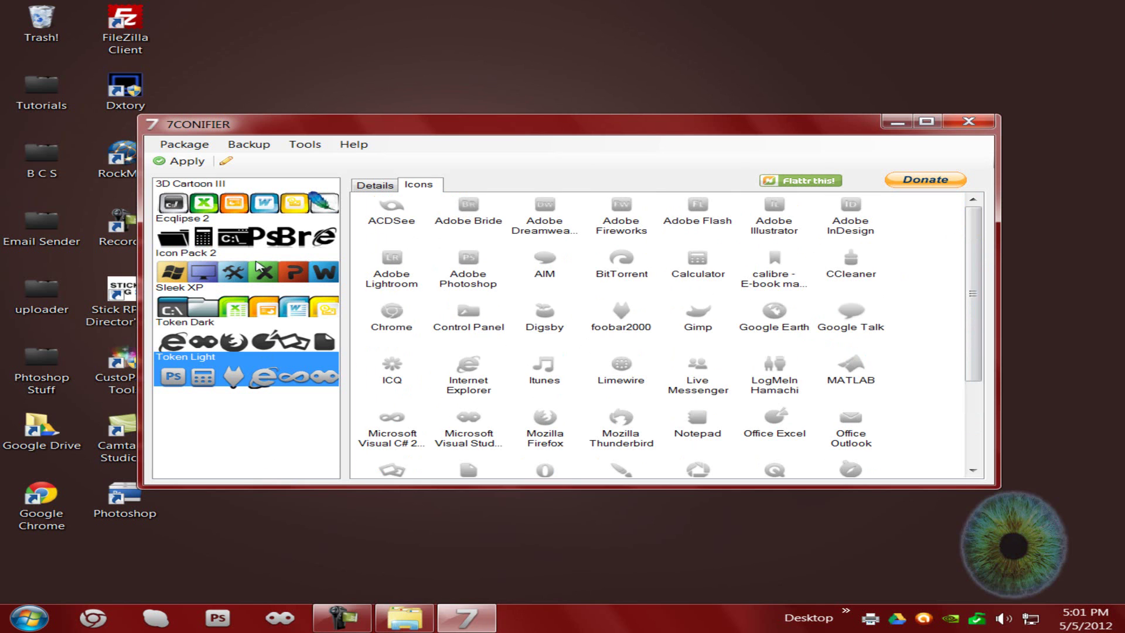
right_click(268, 629)
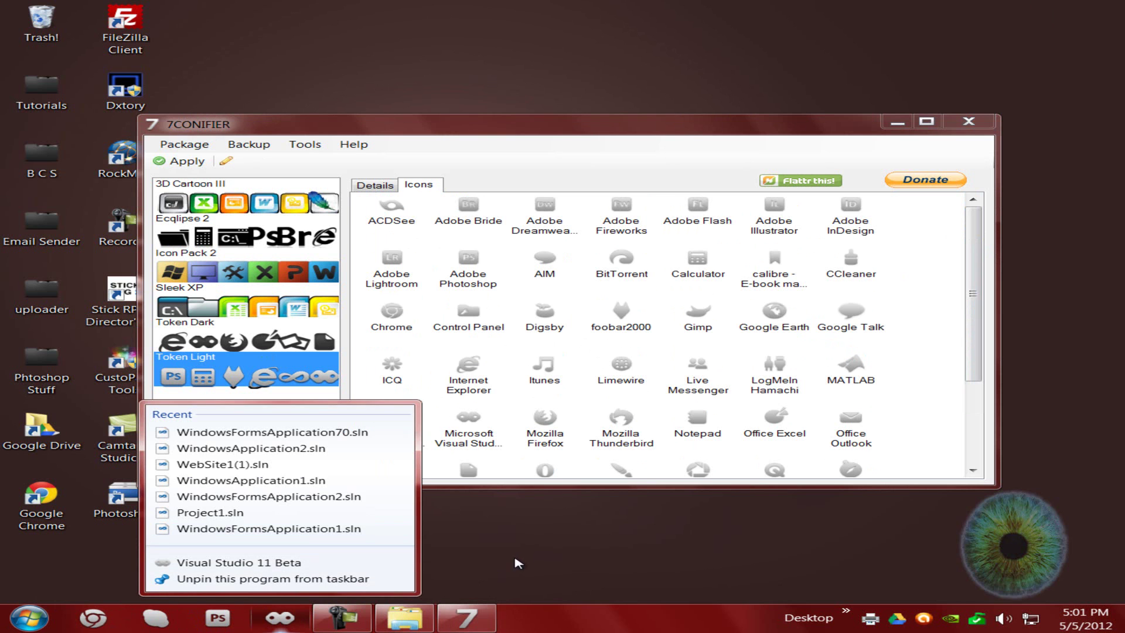
left_click(608, 538)
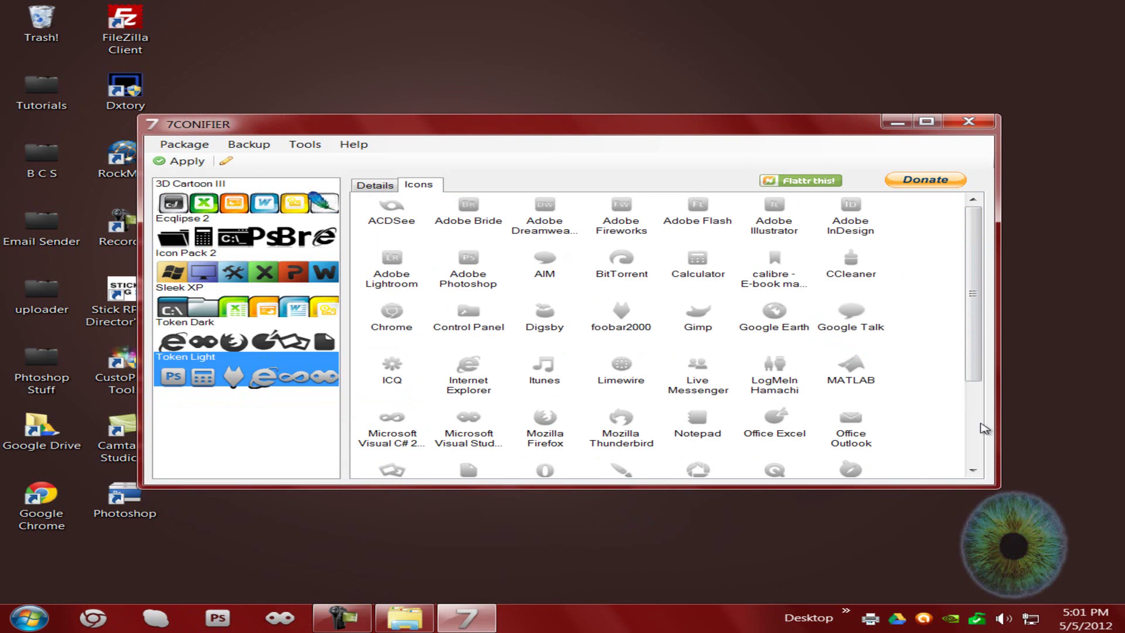
left_click_drag(973, 293, 984, 472)
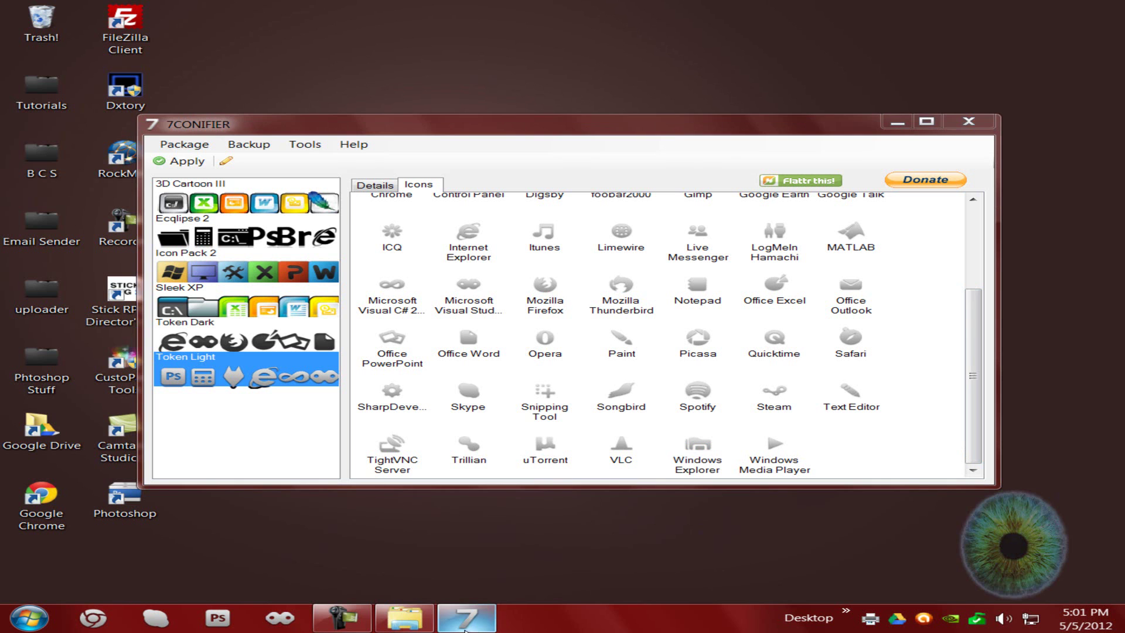
Check Explorer's pinned folders list, then unpin Windows Explorer from the taskbar.
right_click(382, 613)
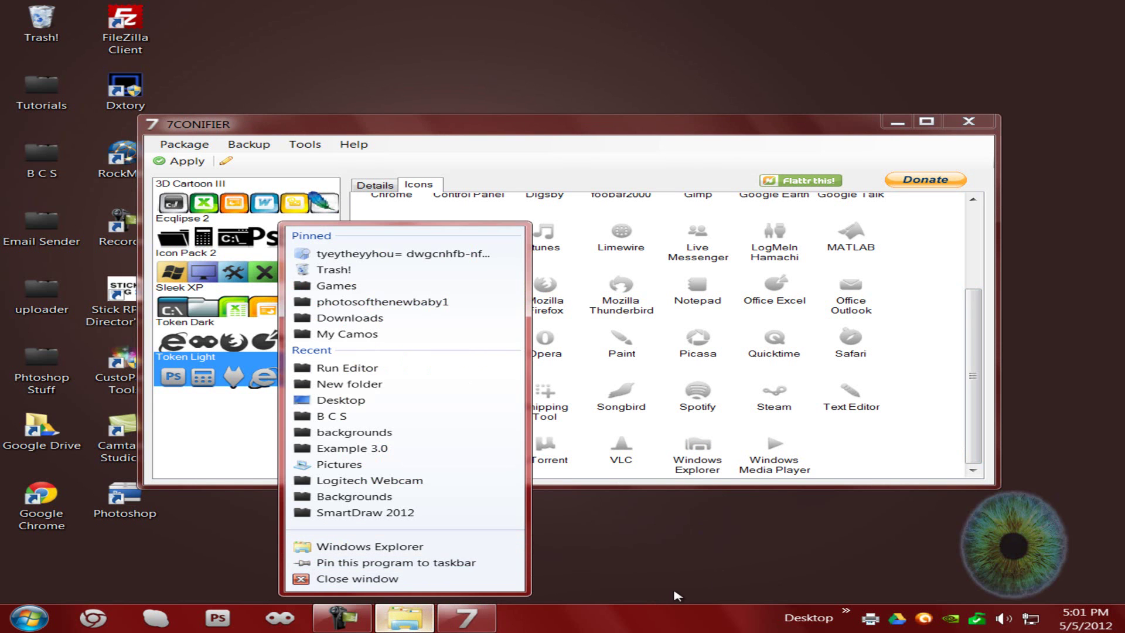
left_click(696, 572)
left_click(404, 617)
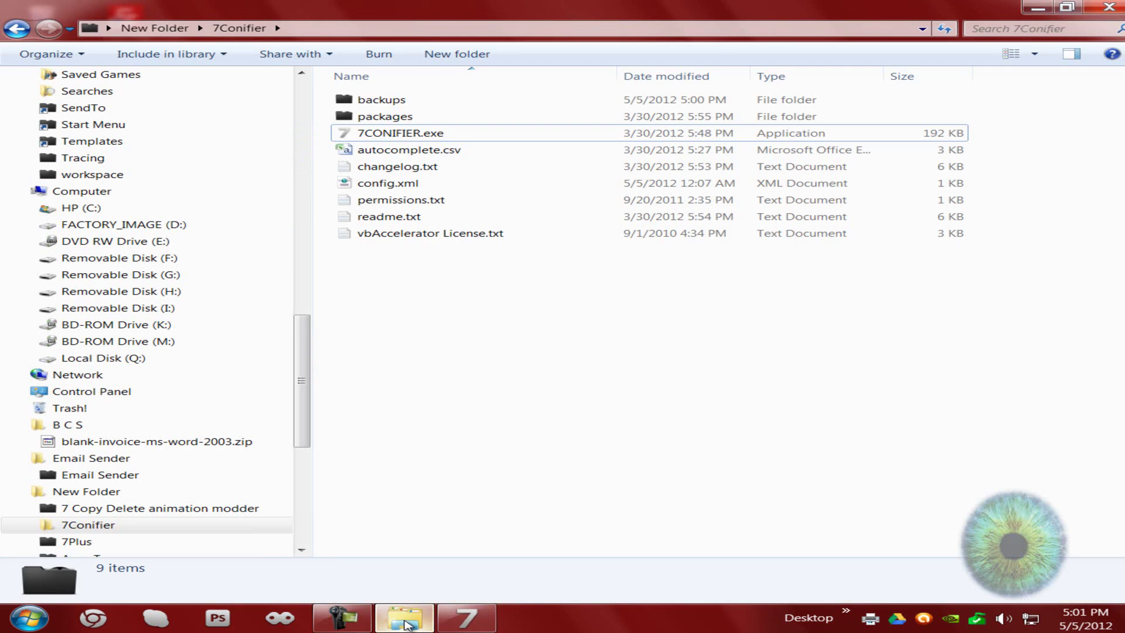
left_click(404, 617)
right_click(404, 617)
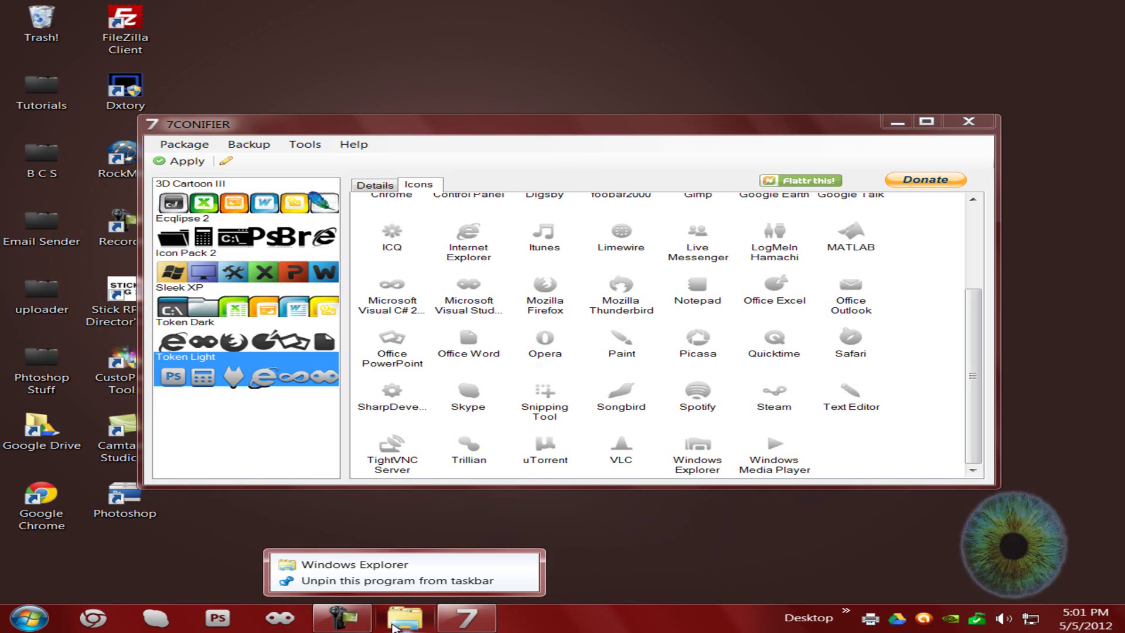
left_click(381, 580)
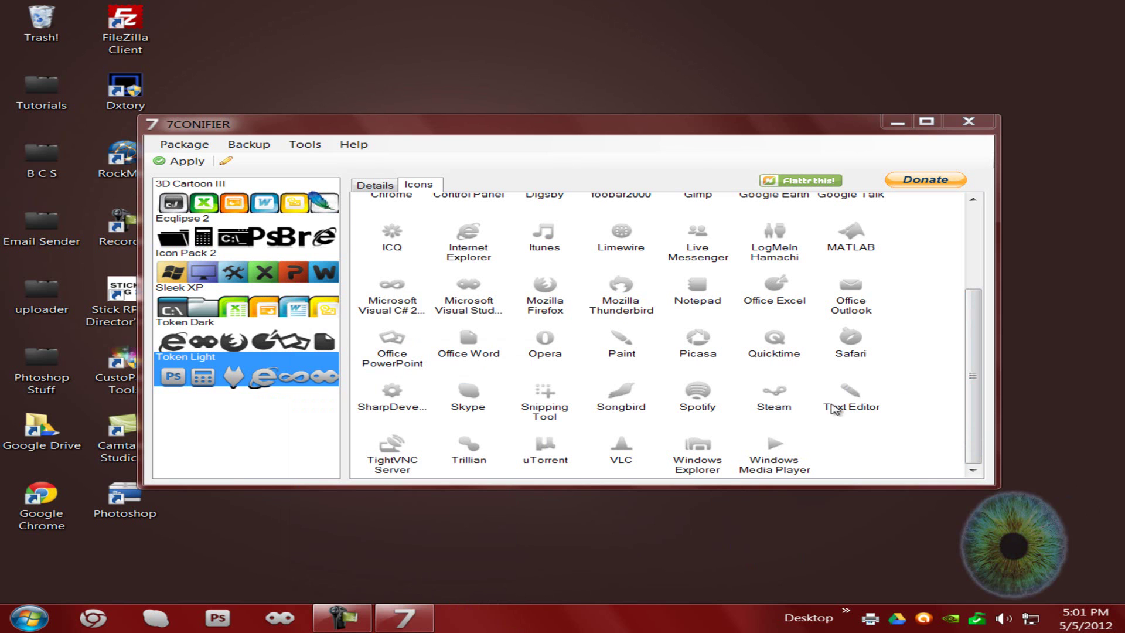
left_click_drag(981, 344, 970, 251)
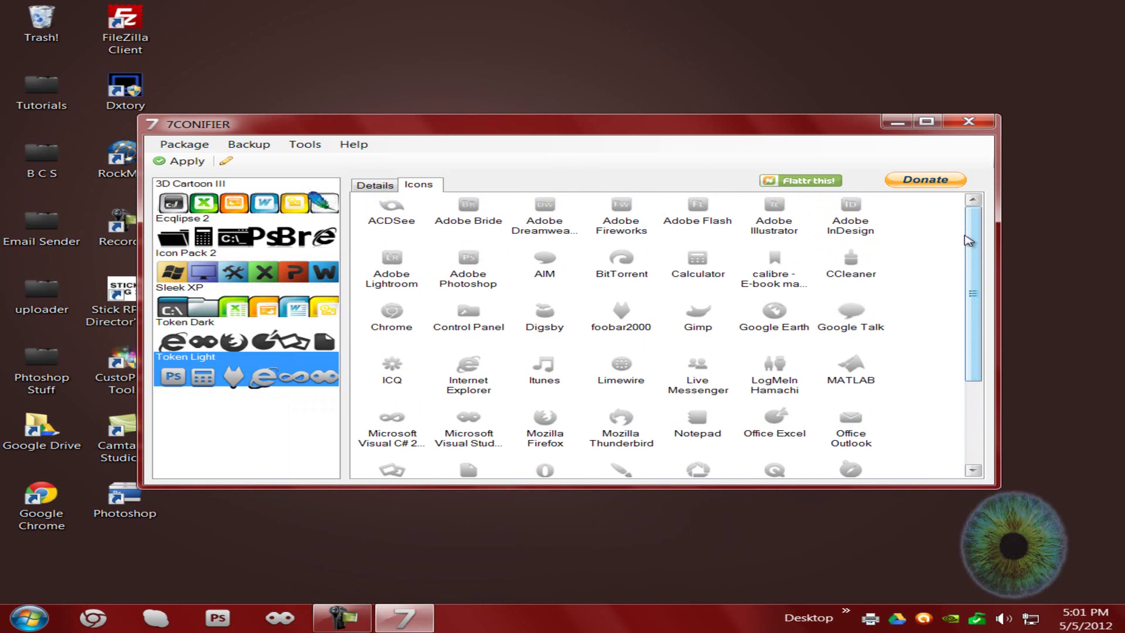
Close the 7Conifier window.
left_click(969, 122)
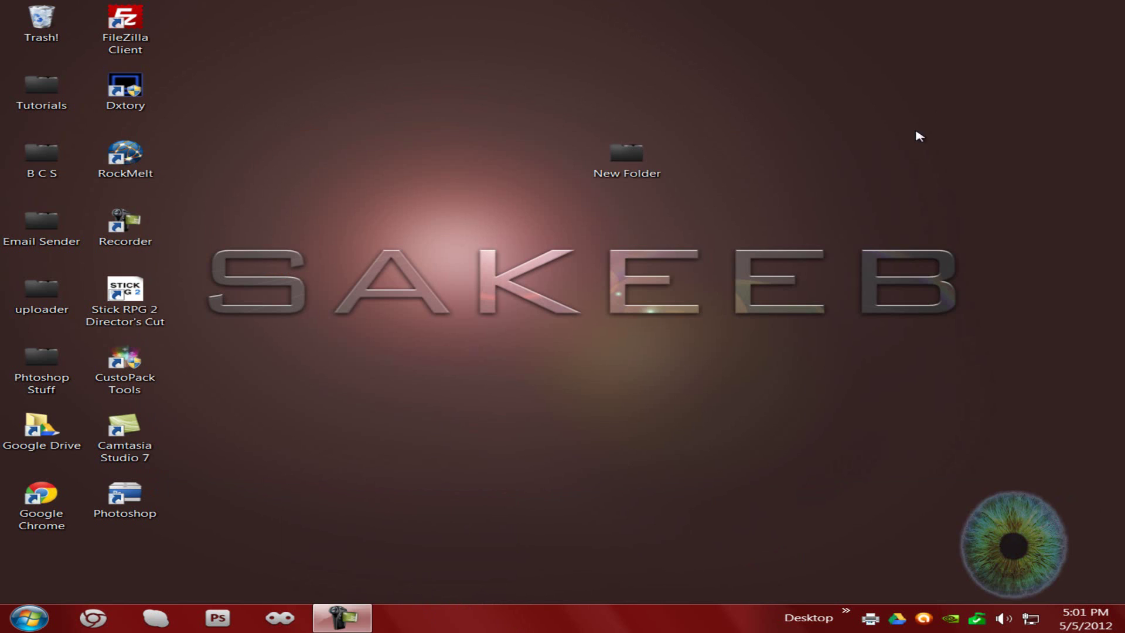
left_click(342, 617)
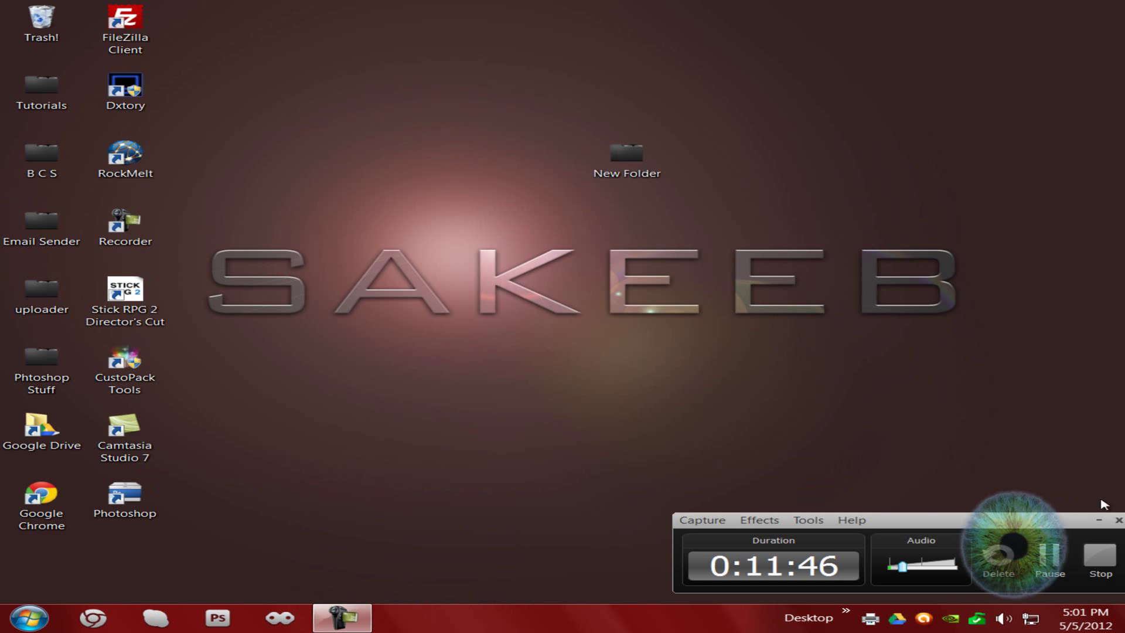
left_click(1044, 548)
Run 7 Copy Delete Animation Modder from New Folder and accept its usage agreement.
double_click(626, 159)
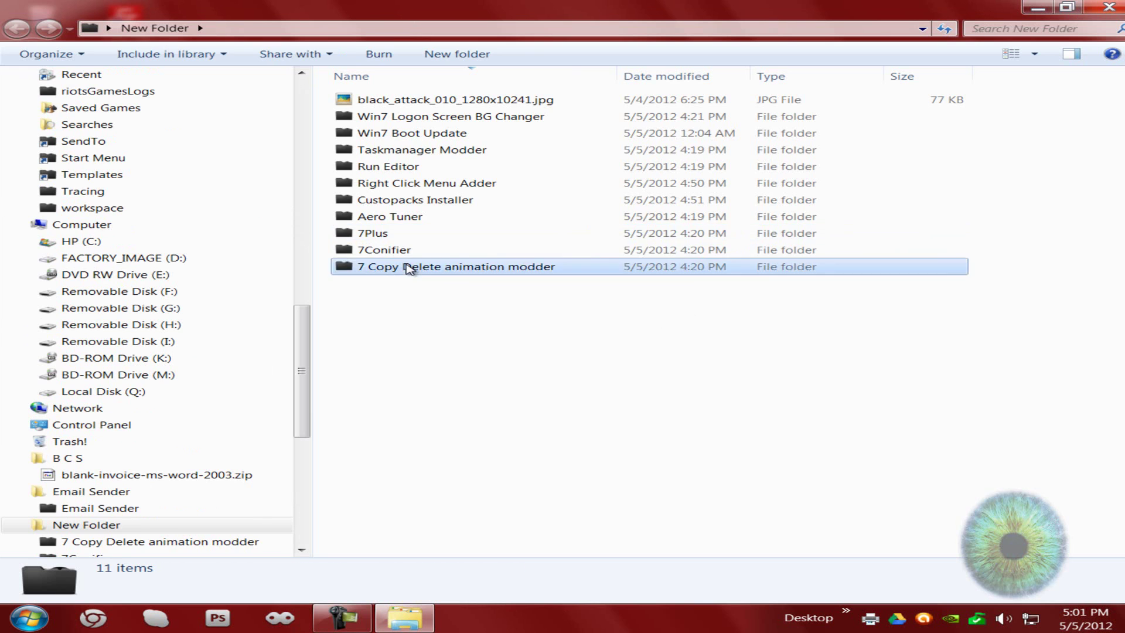
double_click(410, 267)
left_click(481, 101)
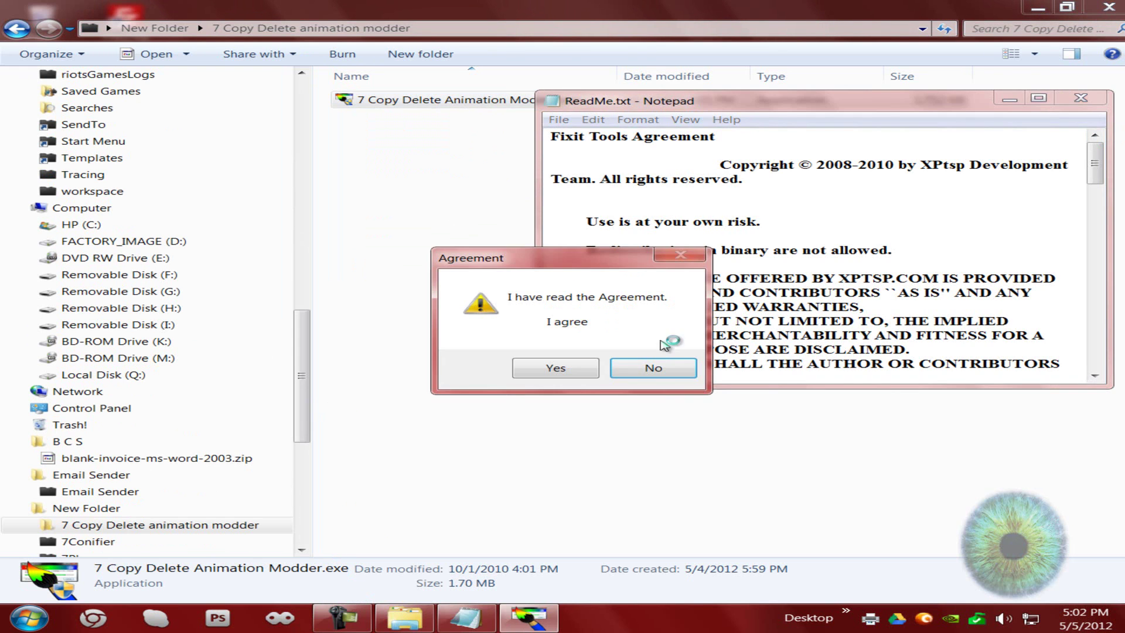
left_click(584, 363)
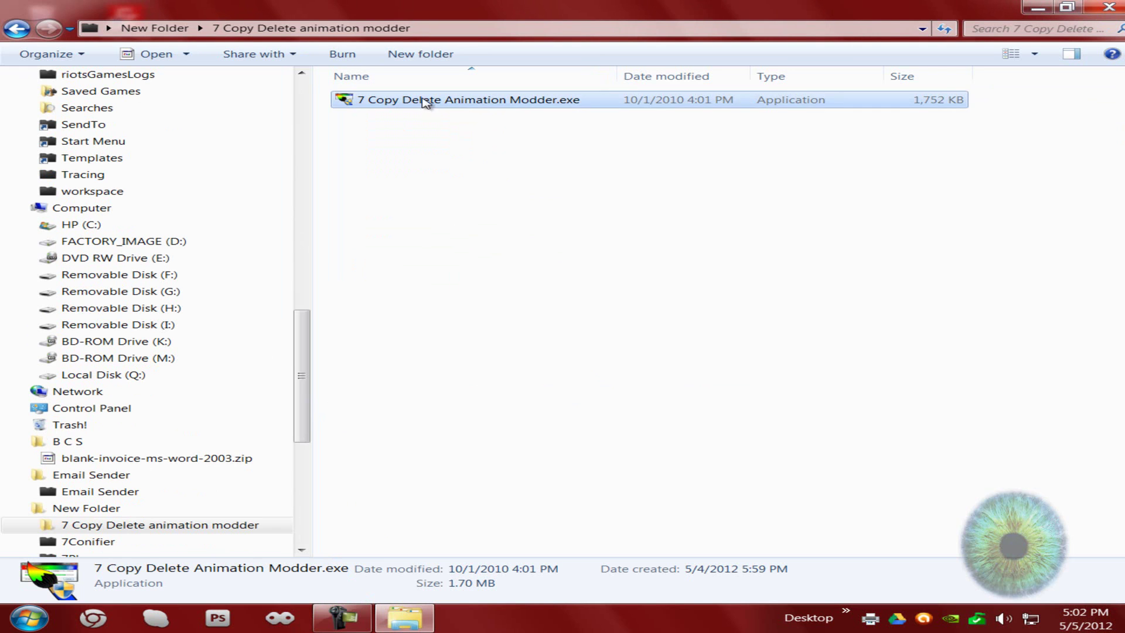
Set Color 1 of the copy/delete animation to red FF0000.
left_click(566, 471)
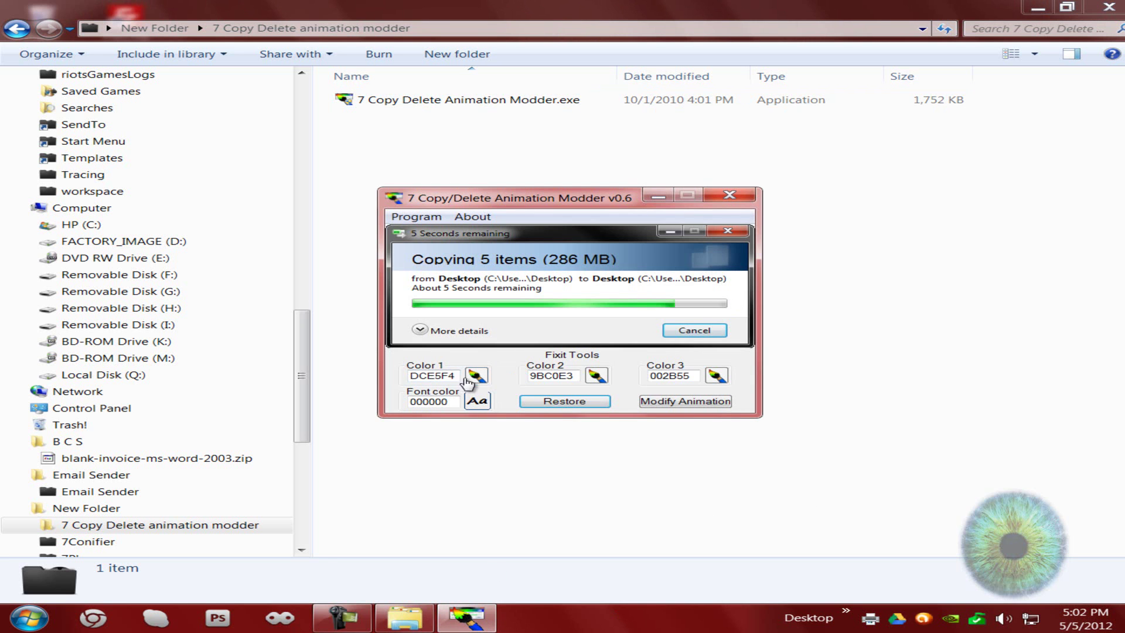
left_click(476, 376)
left_click(475, 318)
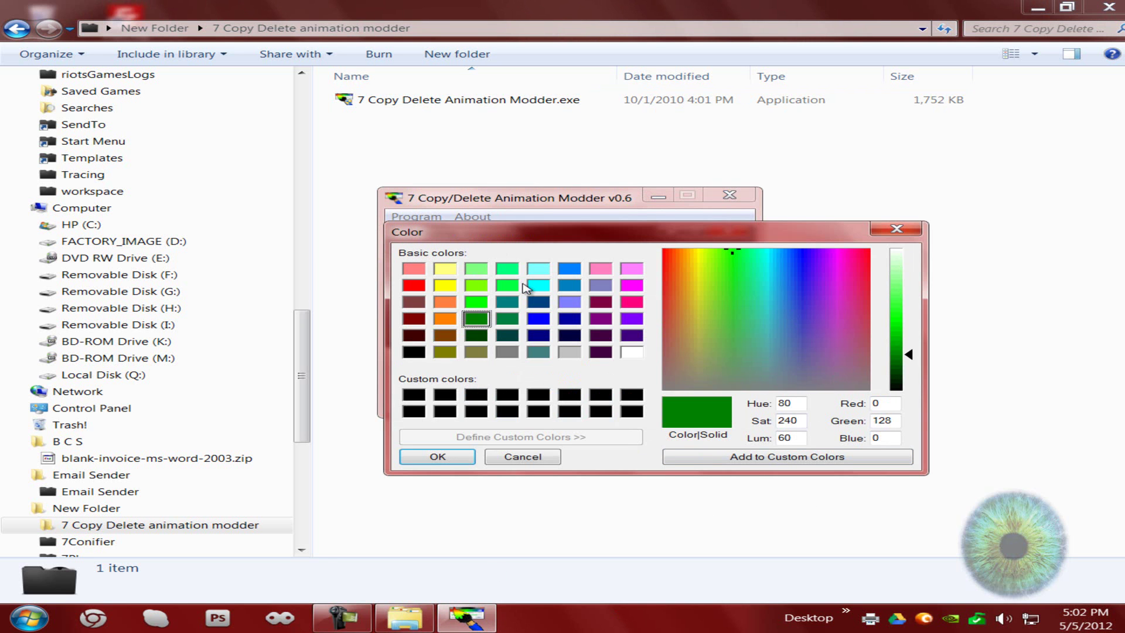
left_click(413, 285)
left_click(434, 459)
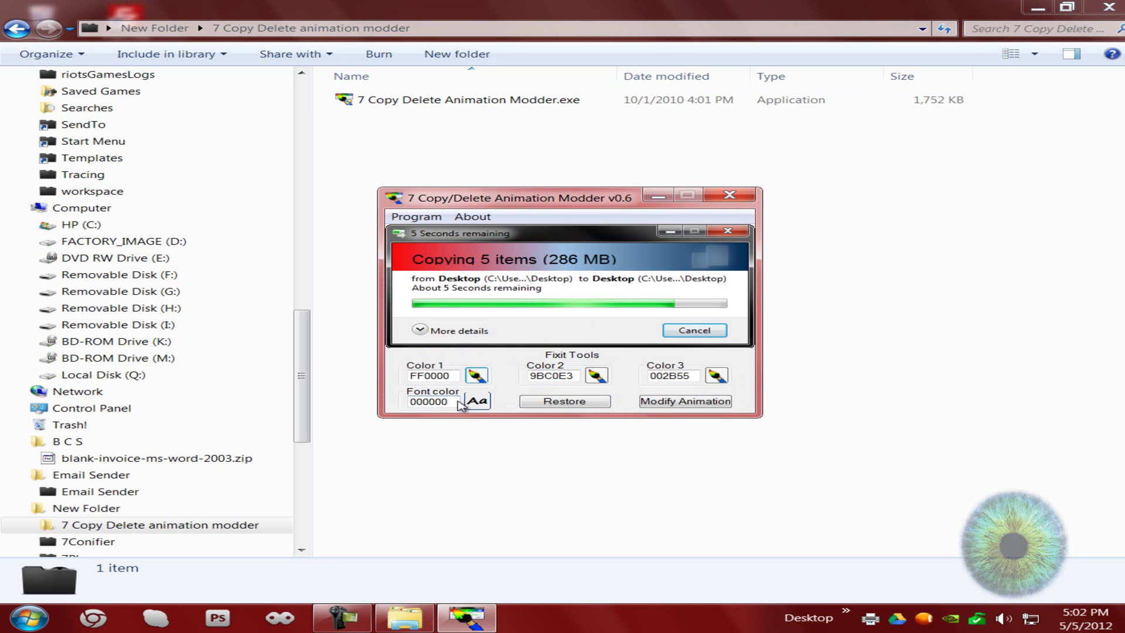
Set Color 3 to white FFFFFF and Color 2 to cyan 00FFFF.
left_click(596, 376)
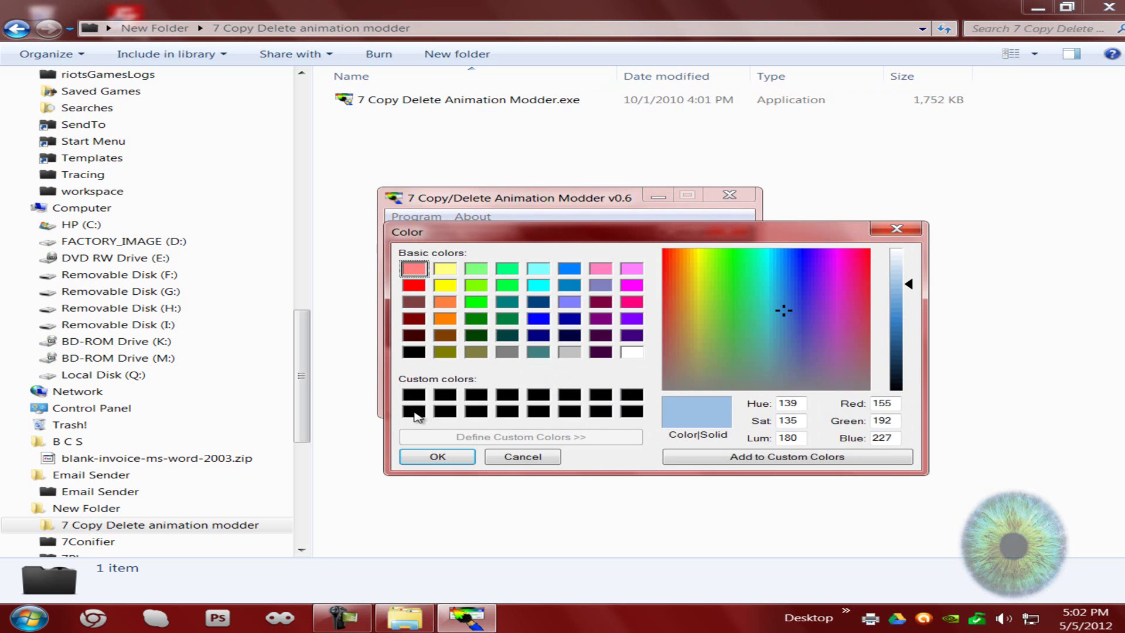
left_click(414, 412)
left_click(450, 456)
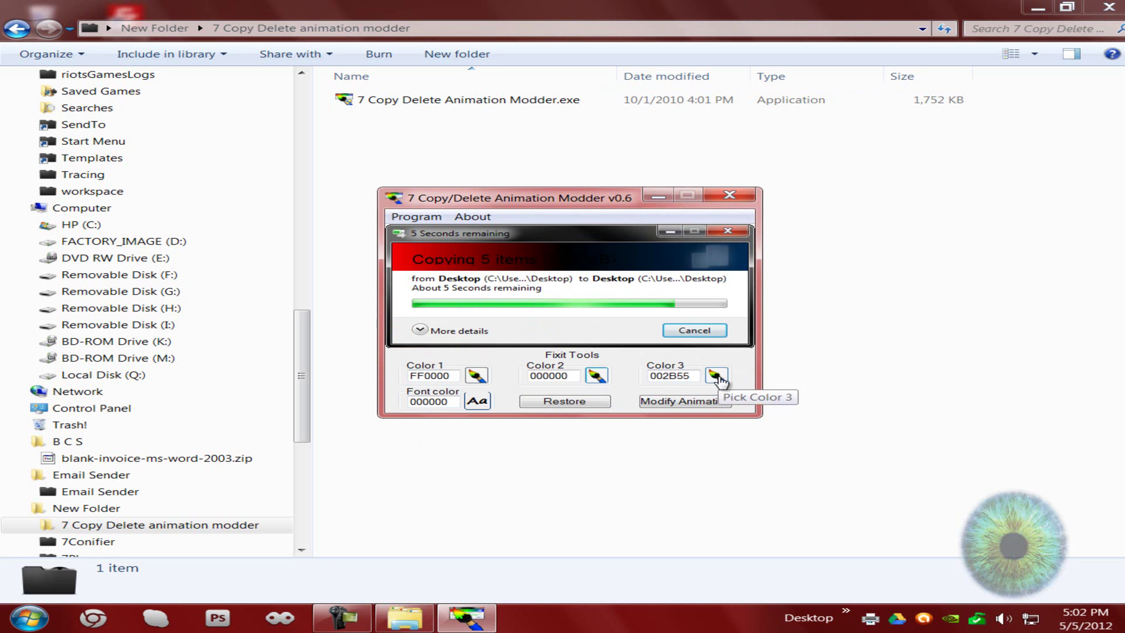
left_click(716, 376)
left_click(631, 350)
left_click(447, 457)
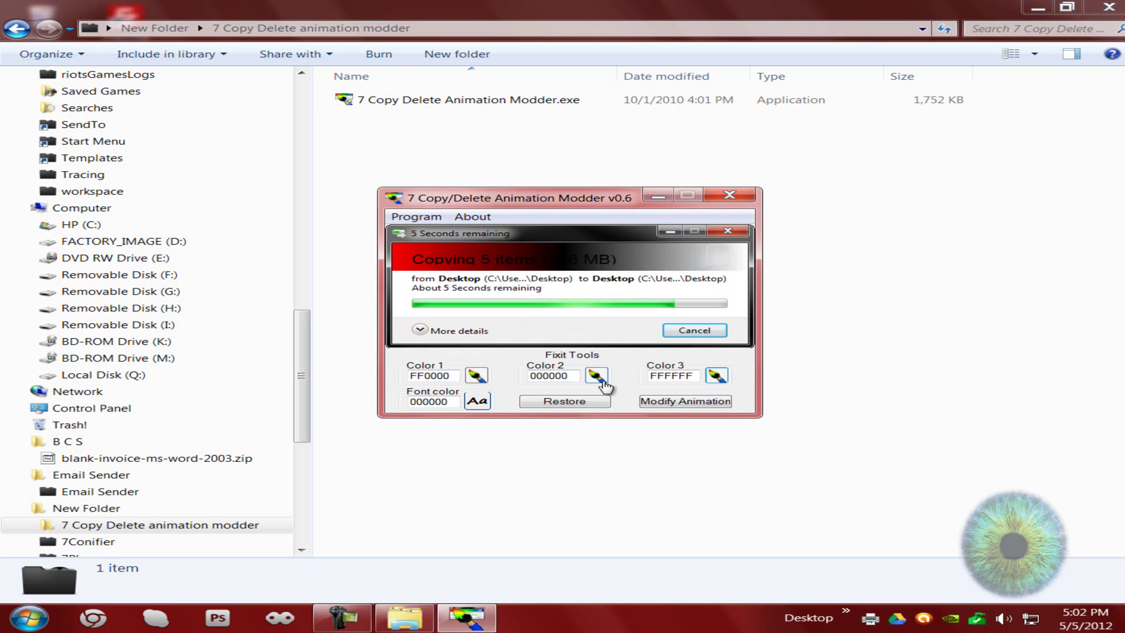
left_click(598, 377)
left_click(545, 283)
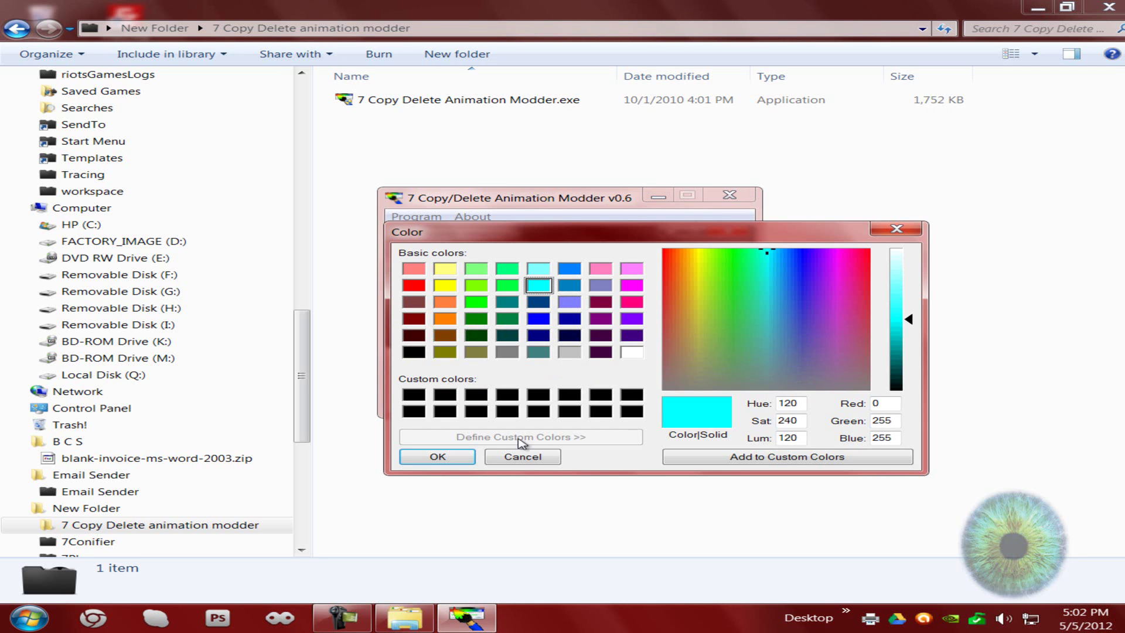
left_click(466, 456)
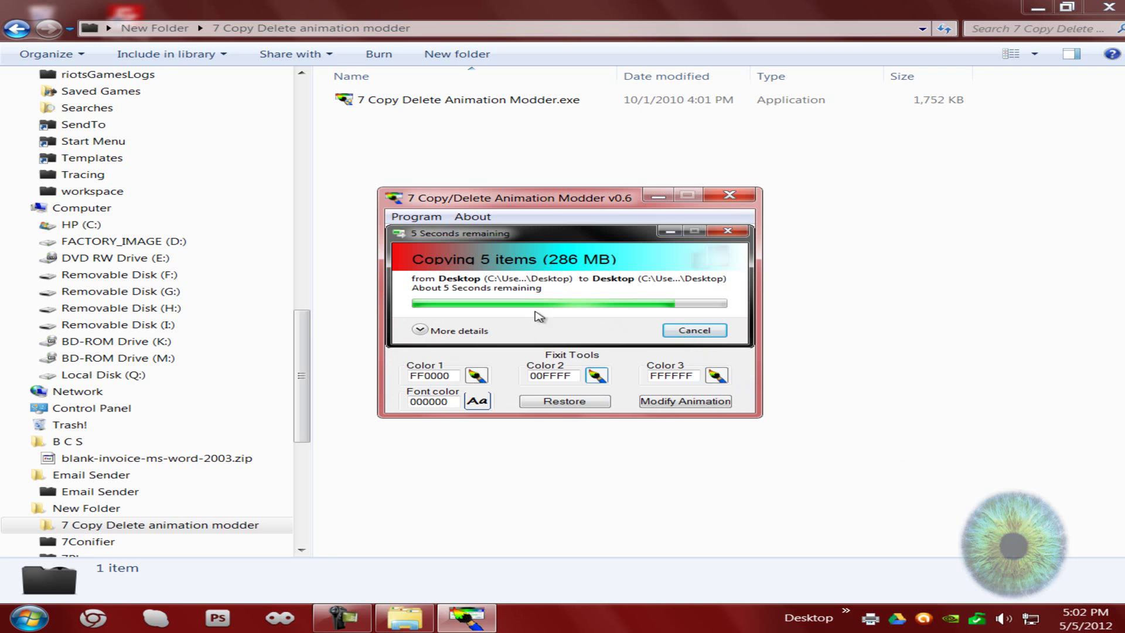
Set the progress font colour to dark purple 800040.
left_click(478, 402)
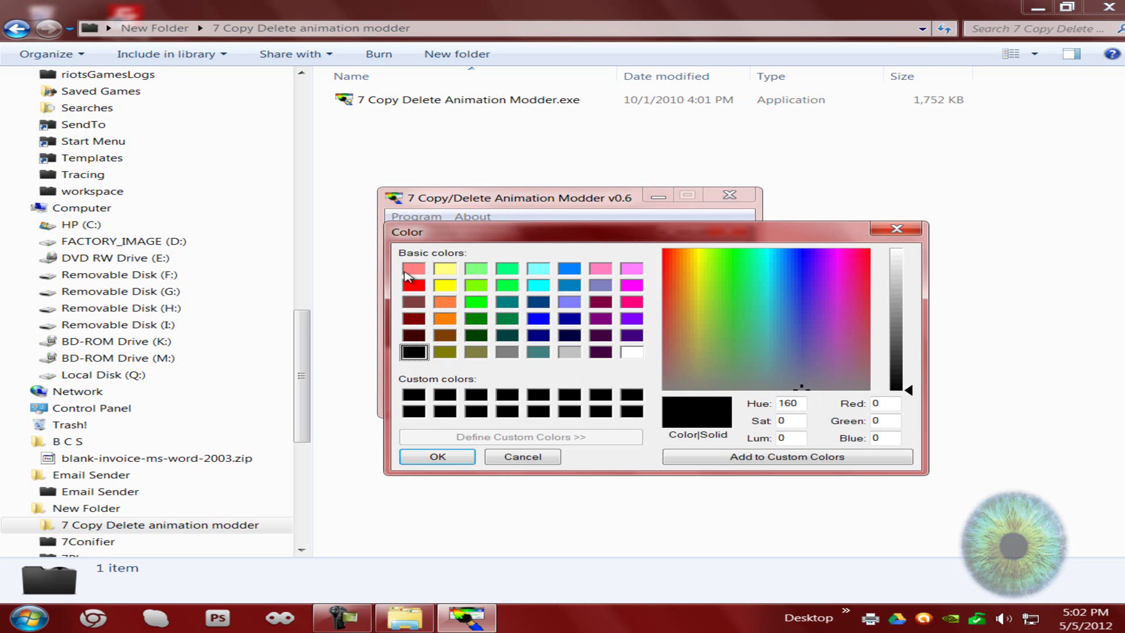
left_click(414, 394)
left_click(438, 456)
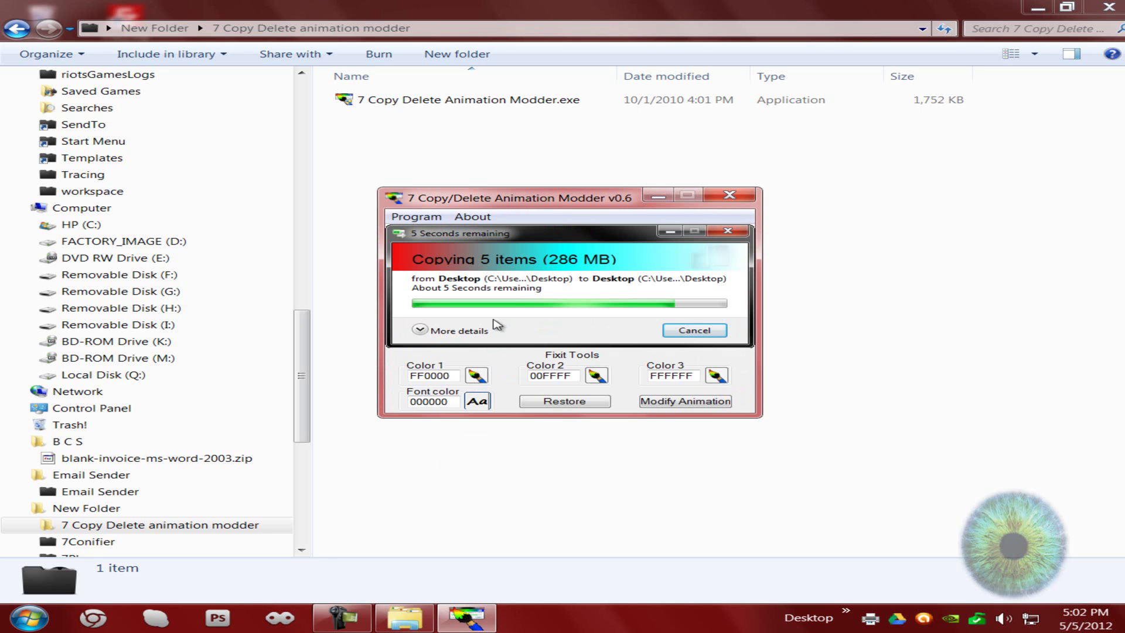
left_click(477, 402)
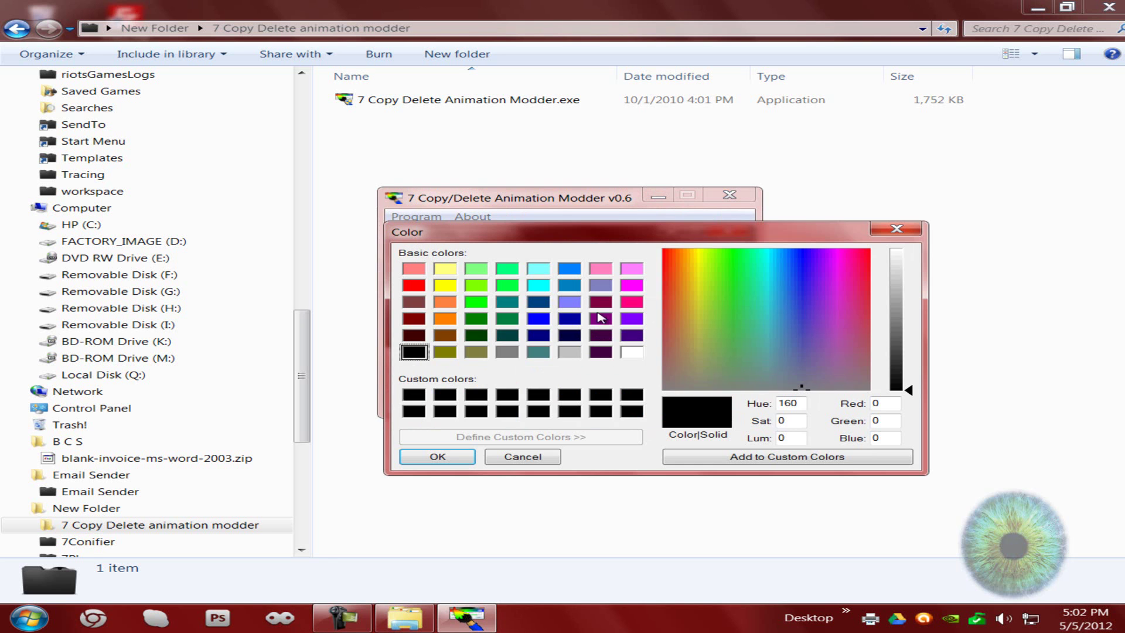
left_click(601, 318)
left_click(454, 457)
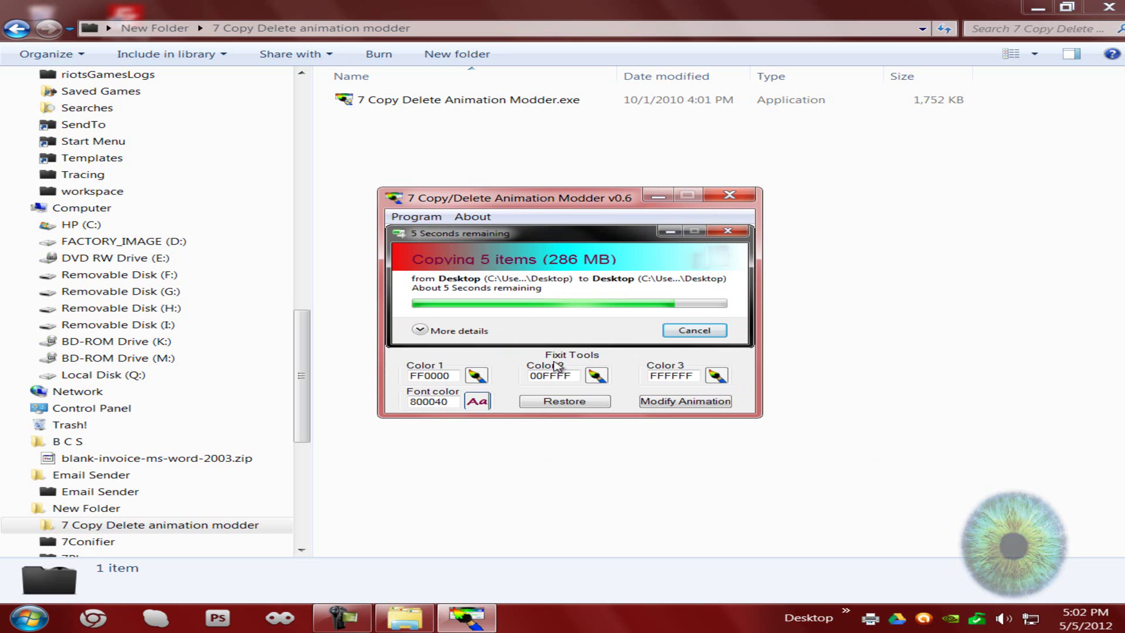
Apply the modified animation without rebooting, then dismiss the reboot-required error on relaunch.
left_click(651, 400)
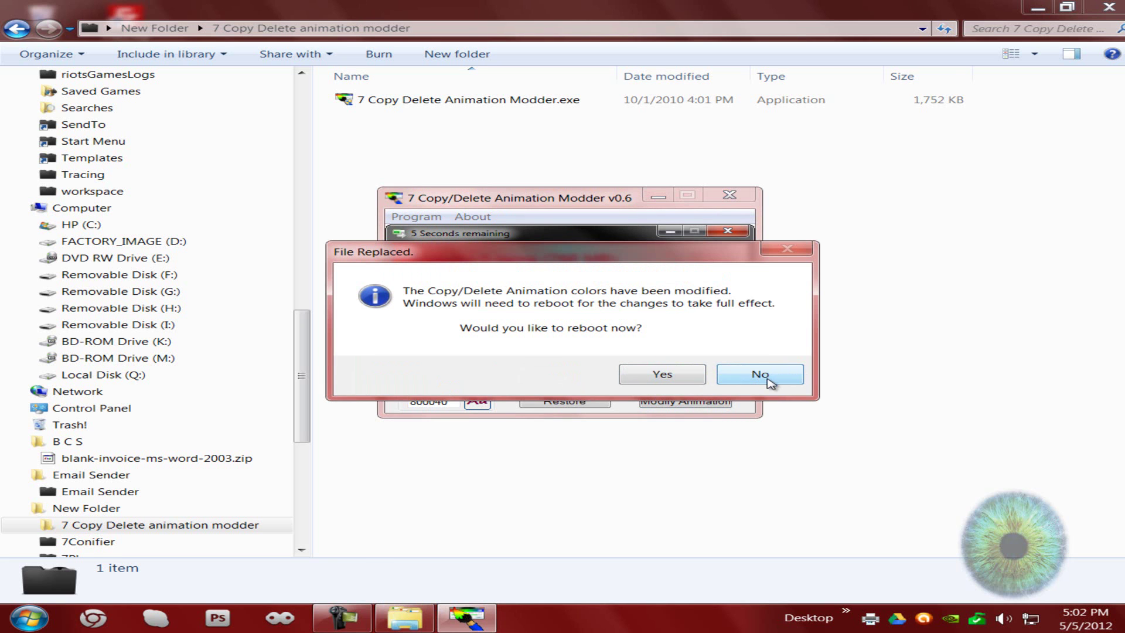
left_click(760, 375)
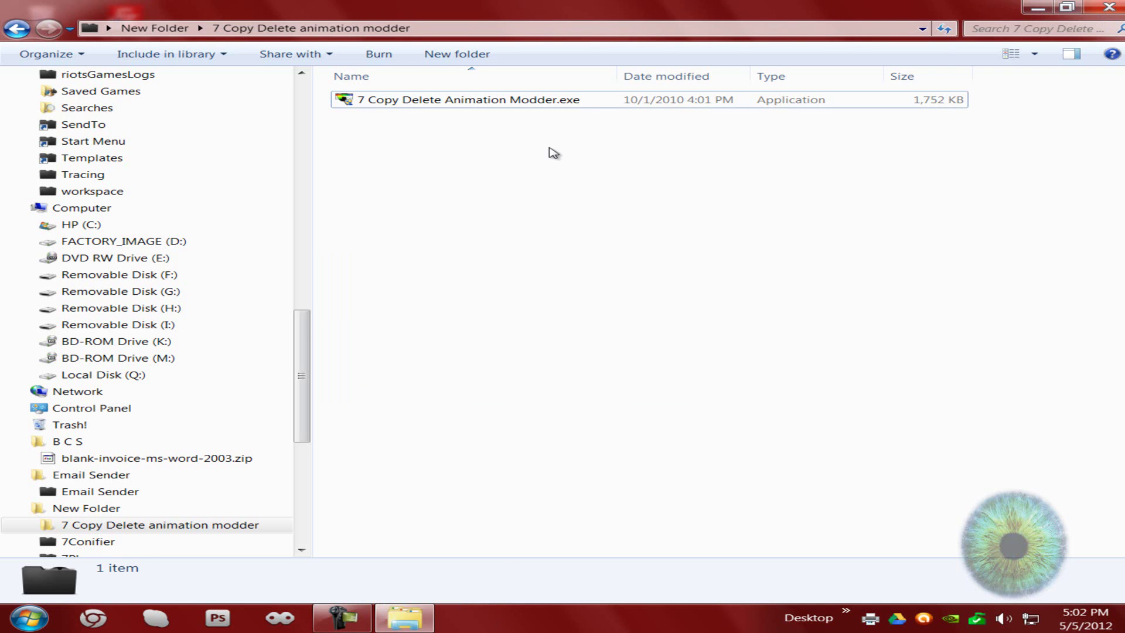
double_click(538, 101)
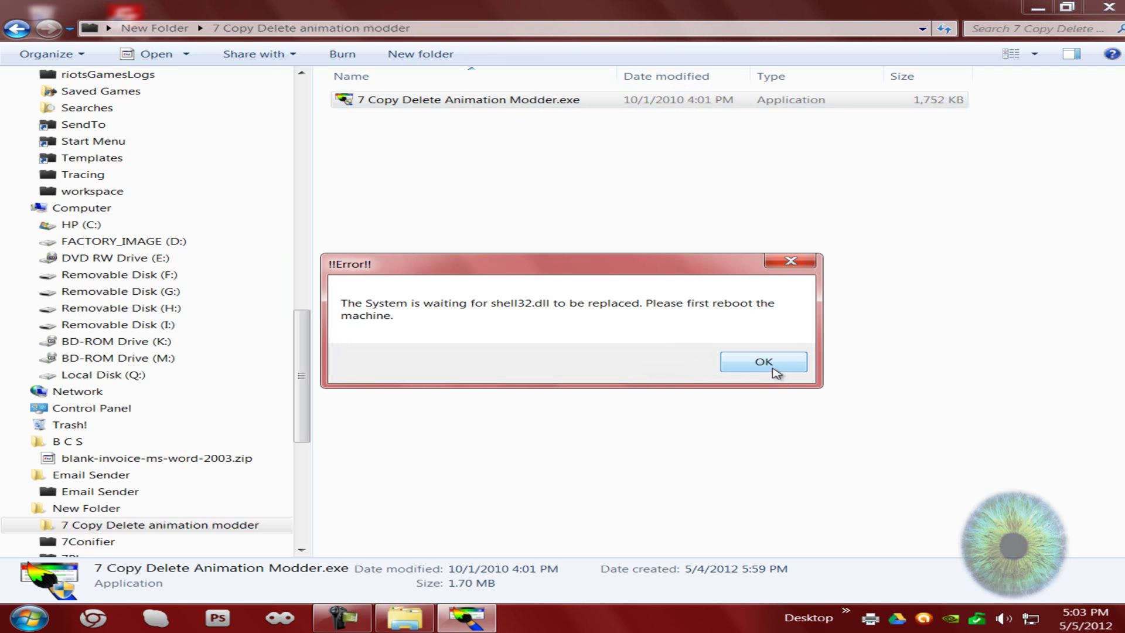
left_click(763, 362)
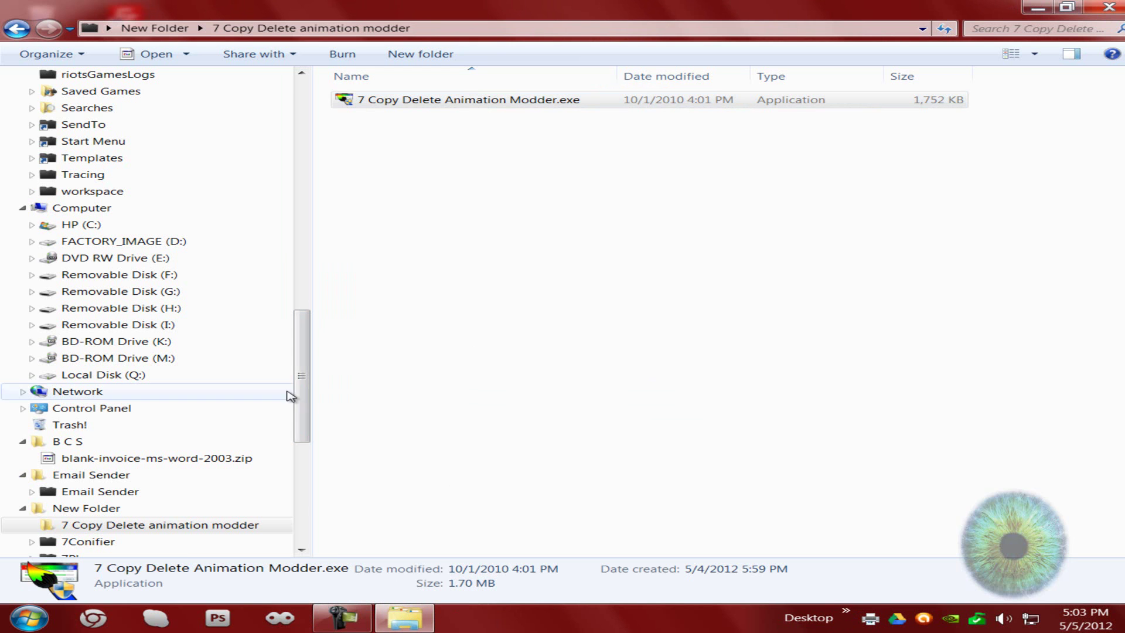
Close the animation modder's Explorer folder window.
scroll(301, 376, "up", 15)
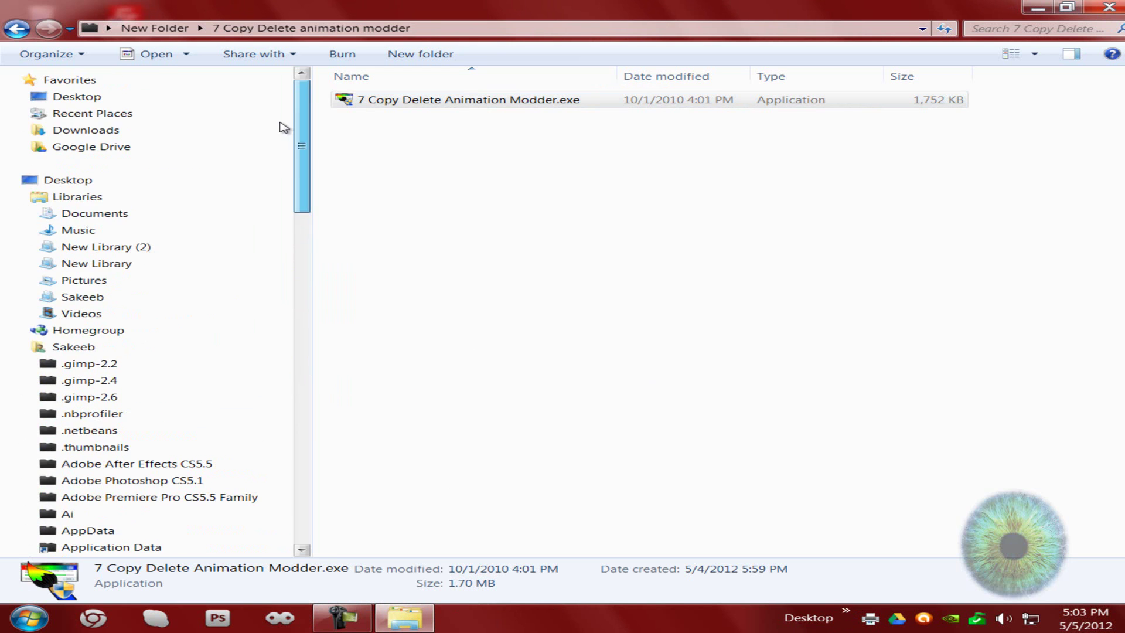
left_click(349, 104)
left_click(352, 109)
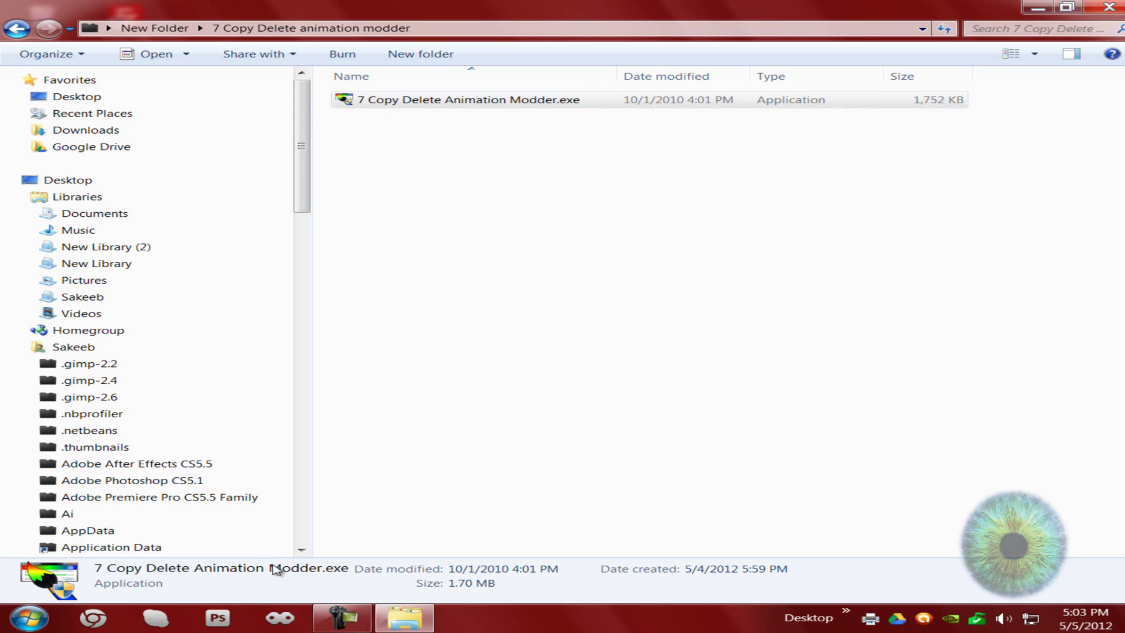
left_click_drag(303, 551, 303, 550)
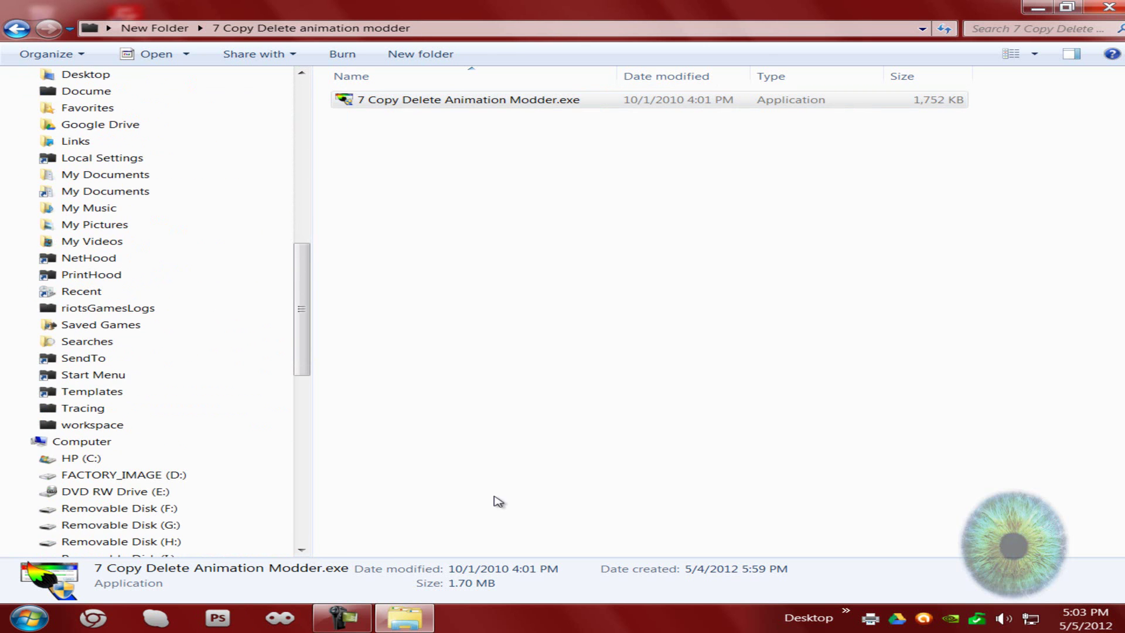
left_click(1109, 7)
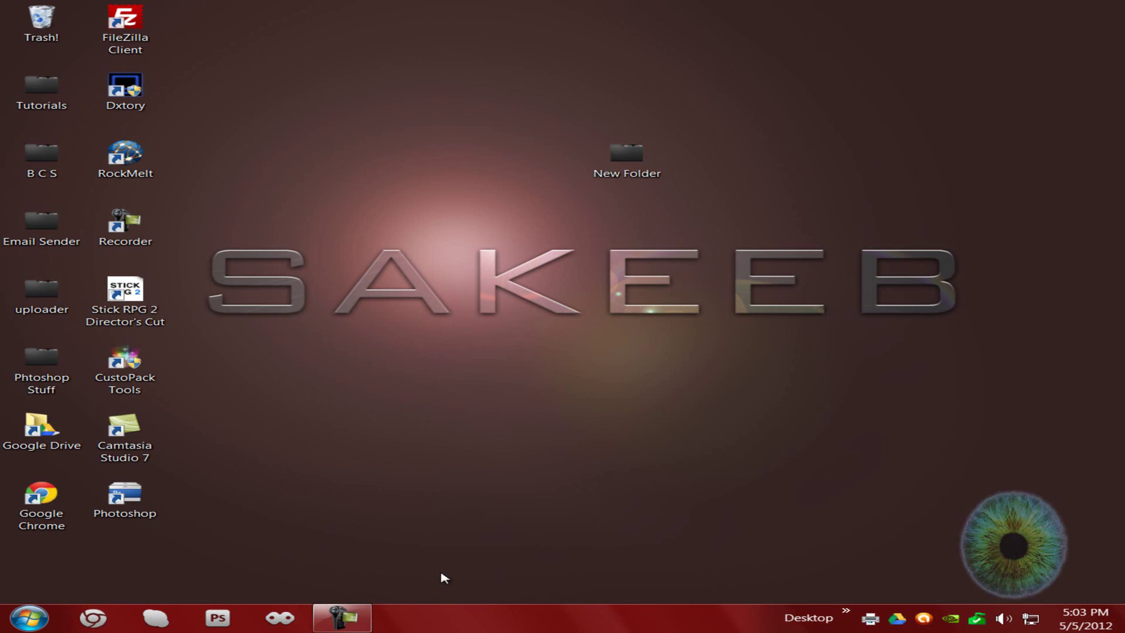
left_click(342, 618)
left_click(1099, 520)
left_click_drag(572, 121, 687, 205)
left_click_drag(694, 213, 694, 225)
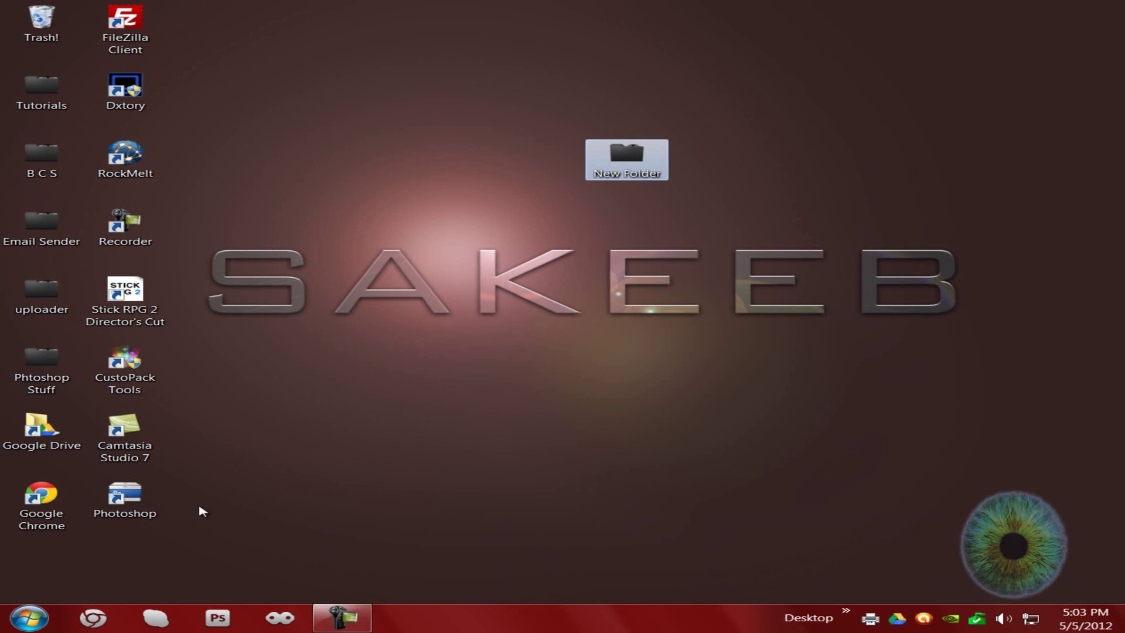
left_click(24, 528)
left_click_drag(1, 535, 1124, 600)
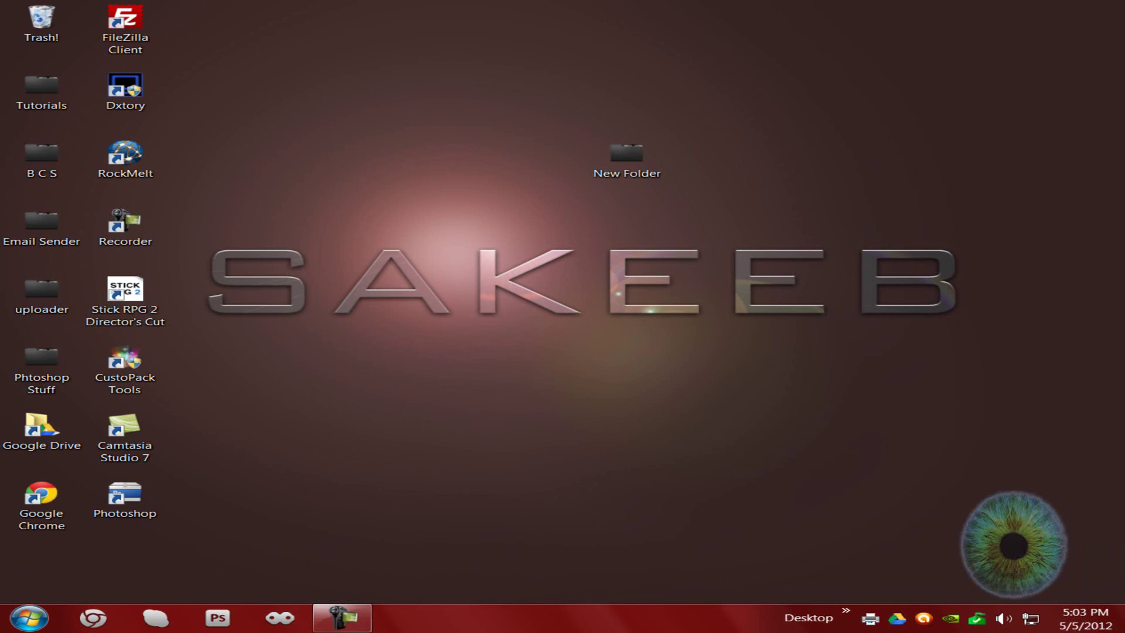